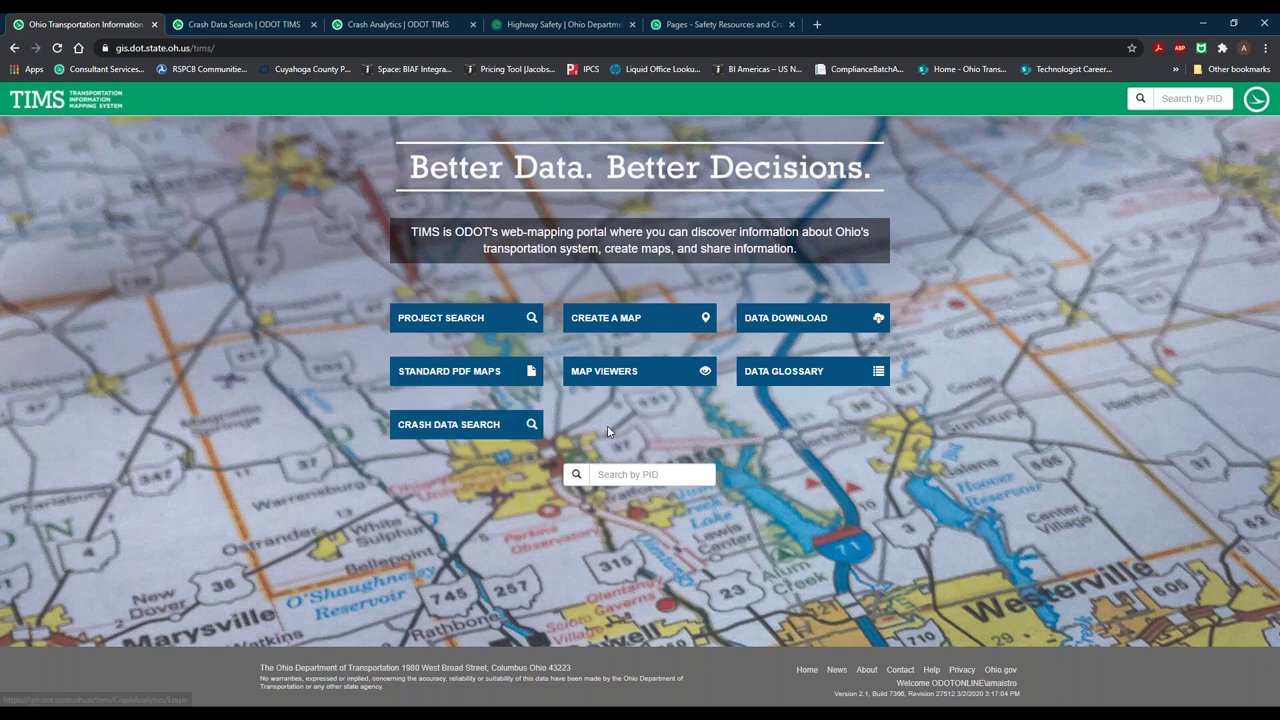
# Step: Open the Create a Map viewer and bring the Cleveland area into view
pyautogui.click(645, 330)
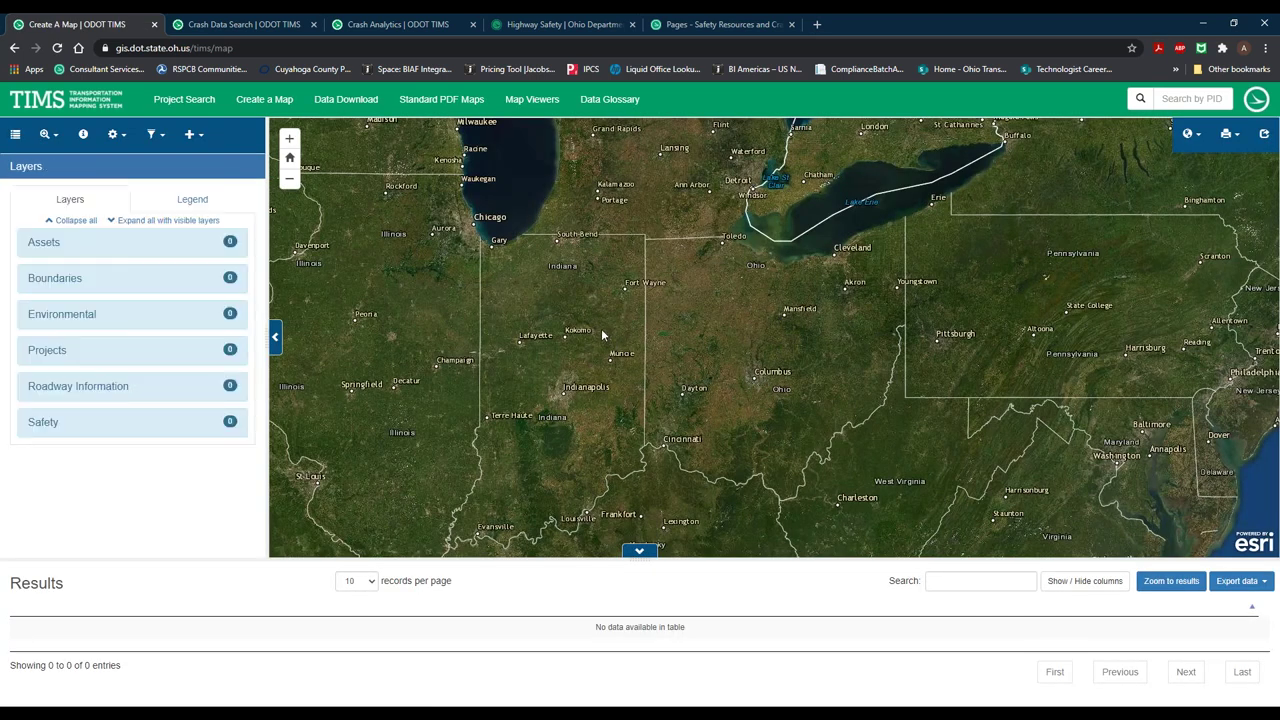
pyautogui.scroll(5, 843, 262)
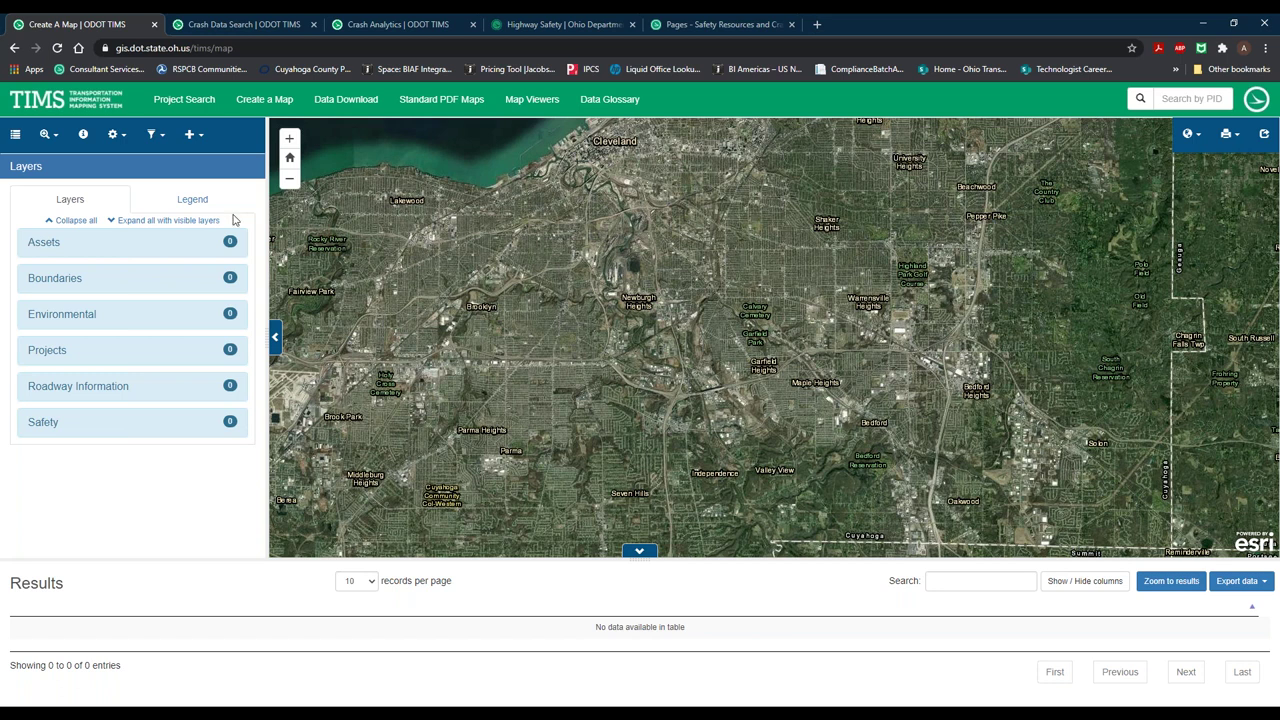
# Step: Expand the Assets layer group and look through the inventory layers it offers
pyautogui.click(84, 254)
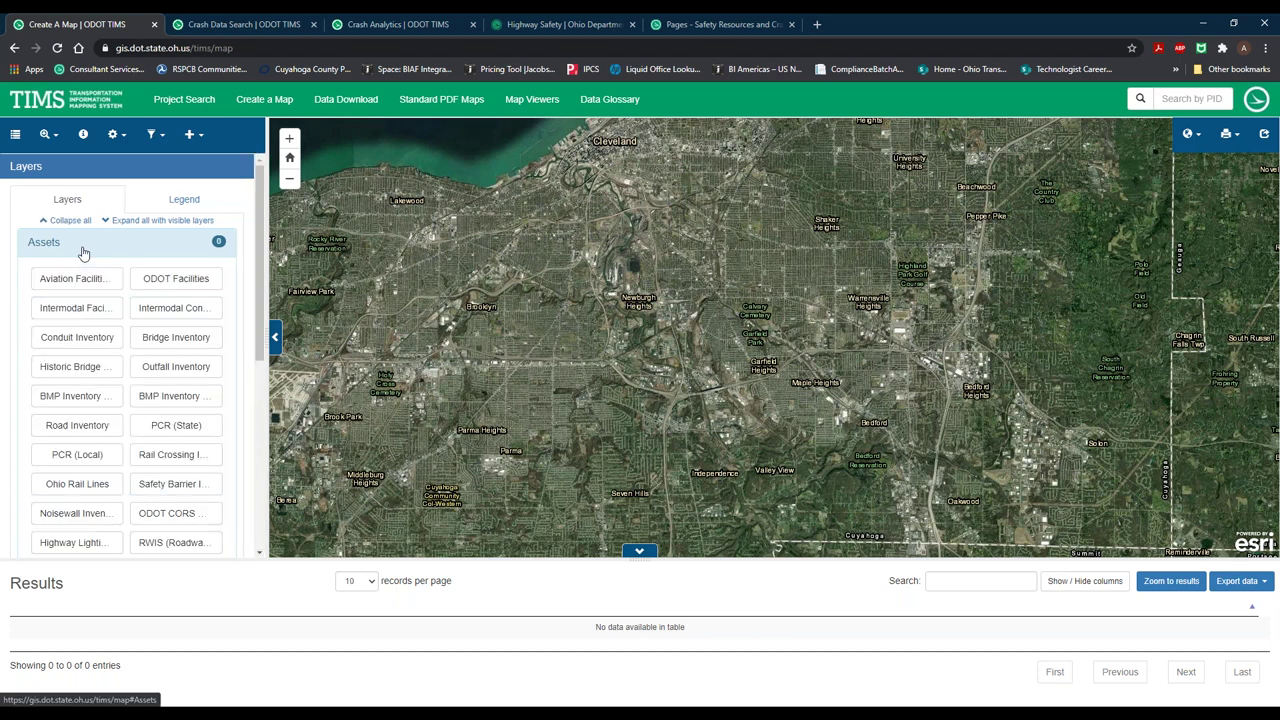
pyautogui.scroll(-1, 170, 260)
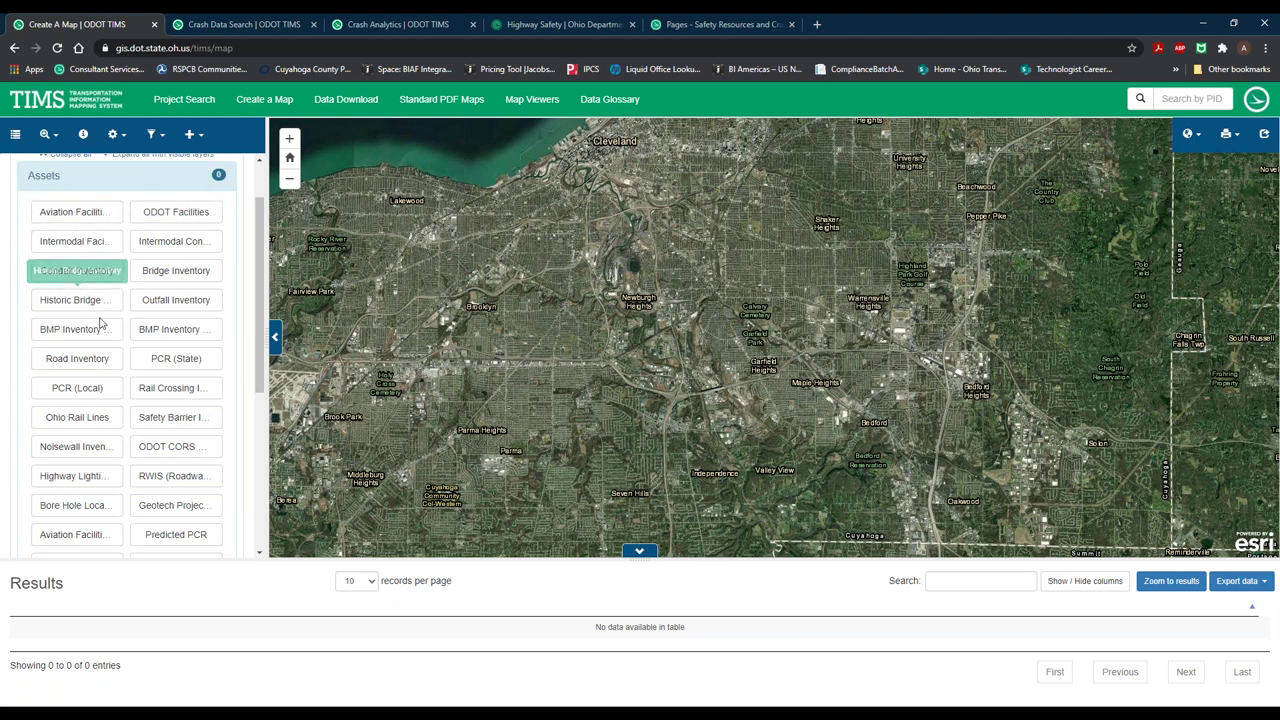
pyautogui.scroll(-1, 100, 345)
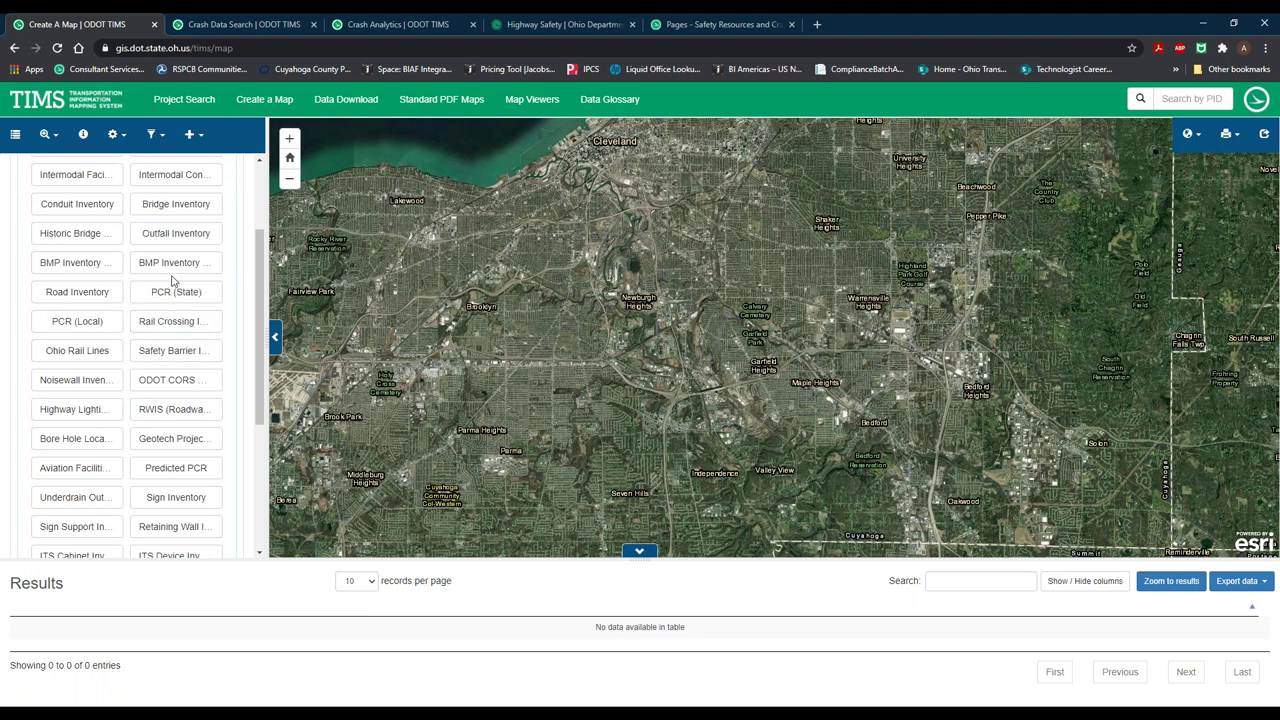
pyautogui.scroll(-1, 165, 284)
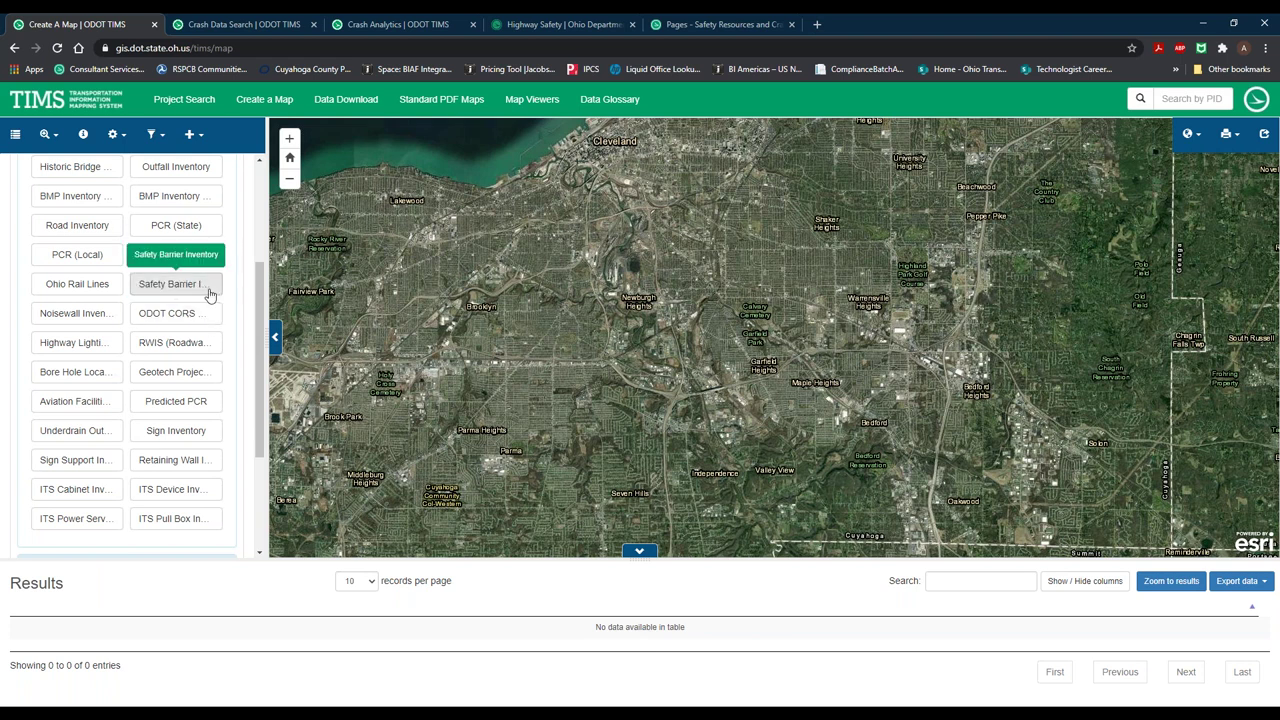
pyautogui.scroll(-2, 205, 285)
pyautogui.scroll(-1, 205, 285)
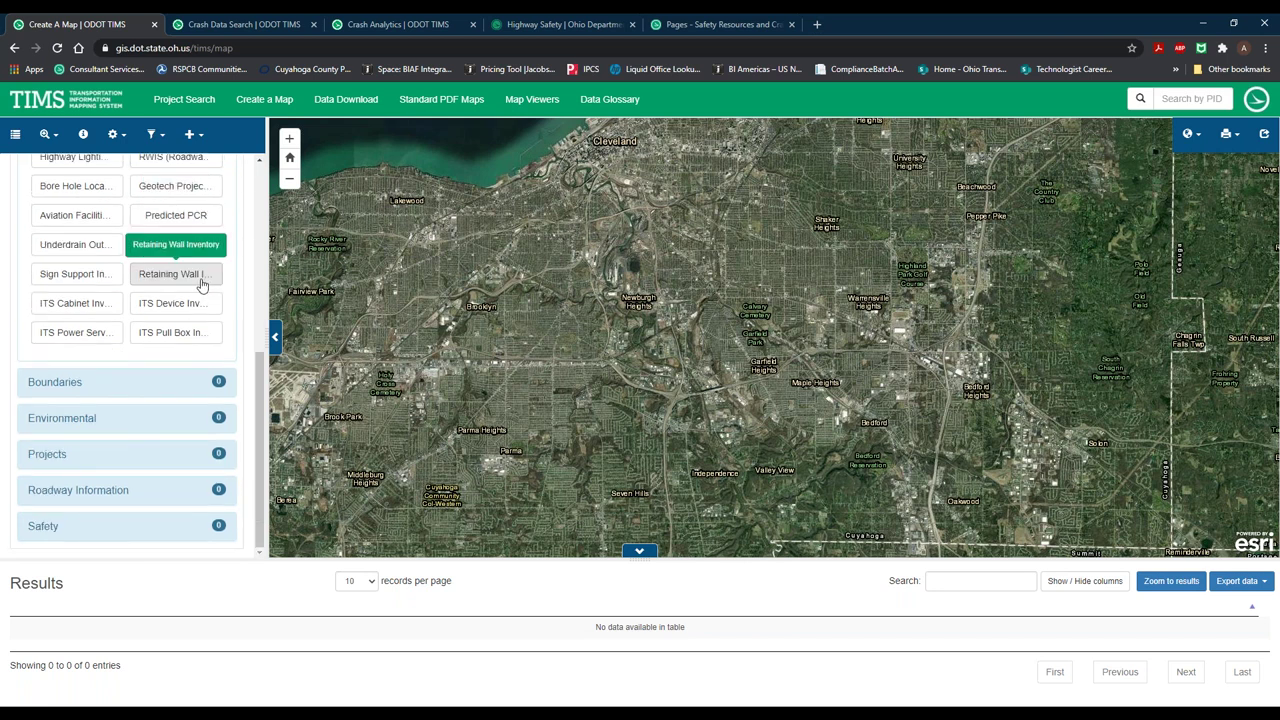
# Step: Show both traffic count layers from the Roadway Information group, the road volume lines and Traffic Count Stations, around North Royalton
pyautogui.click(94, 489)
pyautogui.scroll(-2, 127, 350)
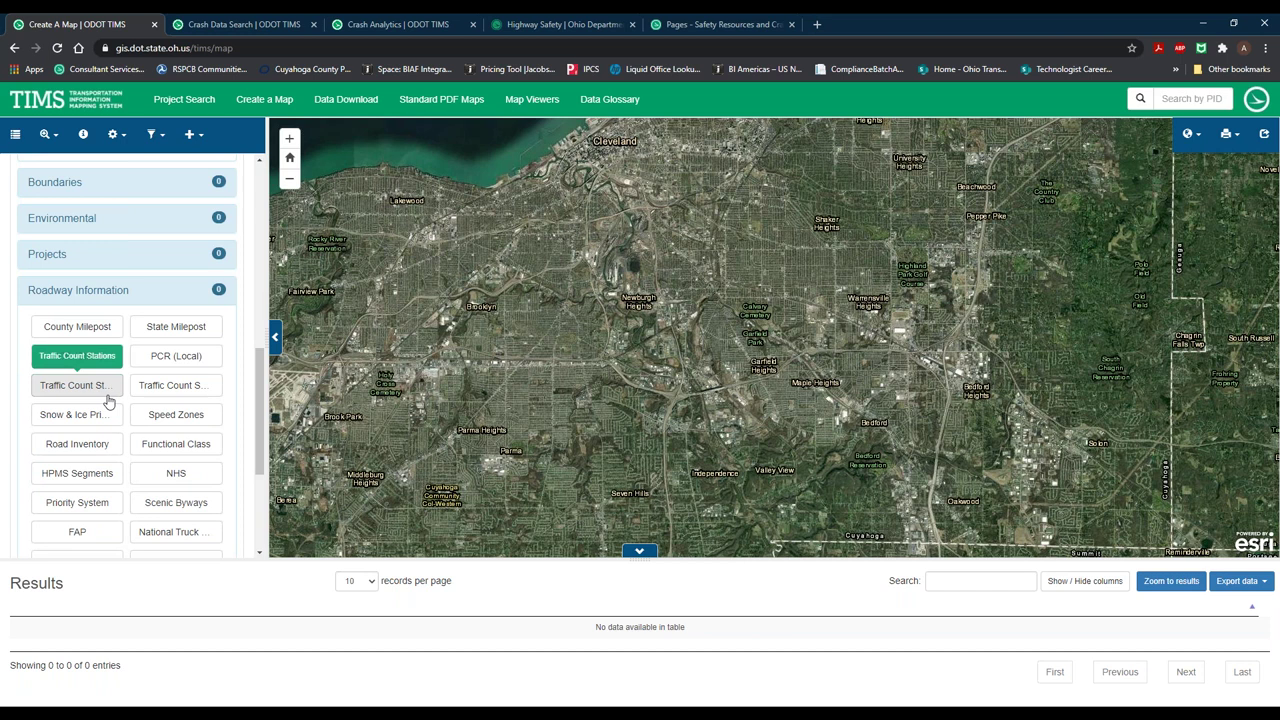
pyautogui.click(145, 393)
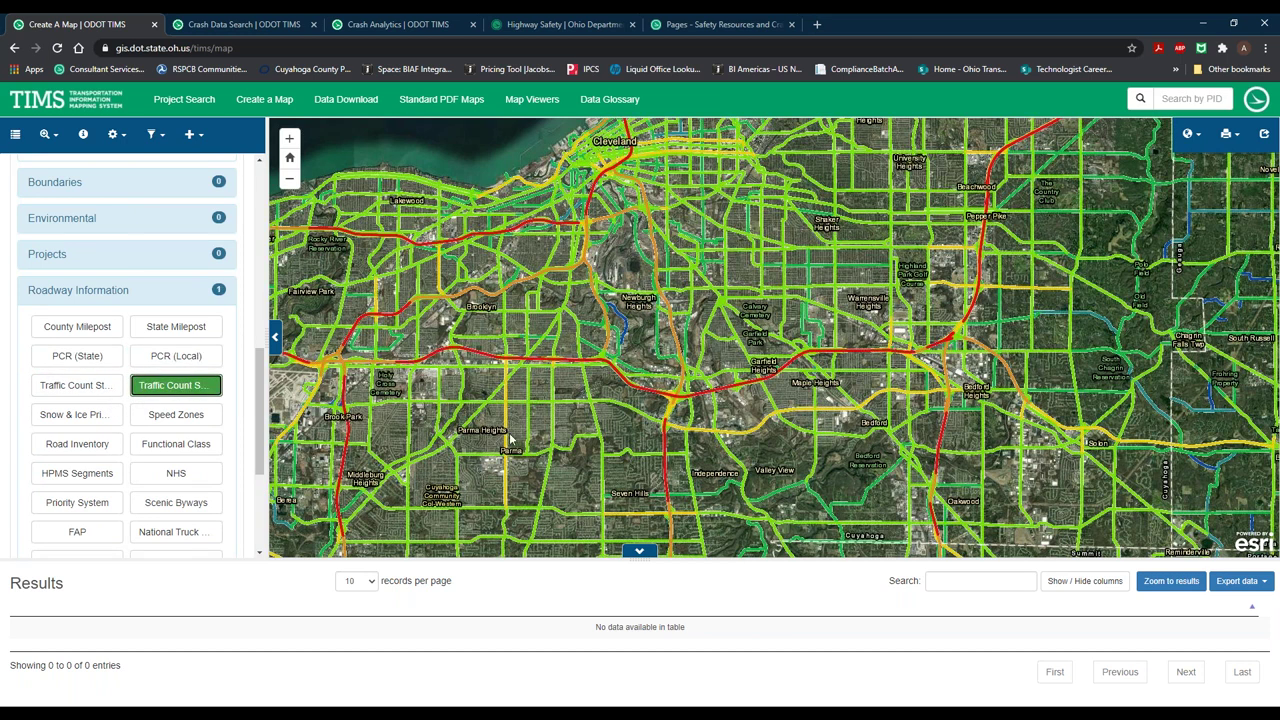
pyautogui.scroll(2, 508, 538)
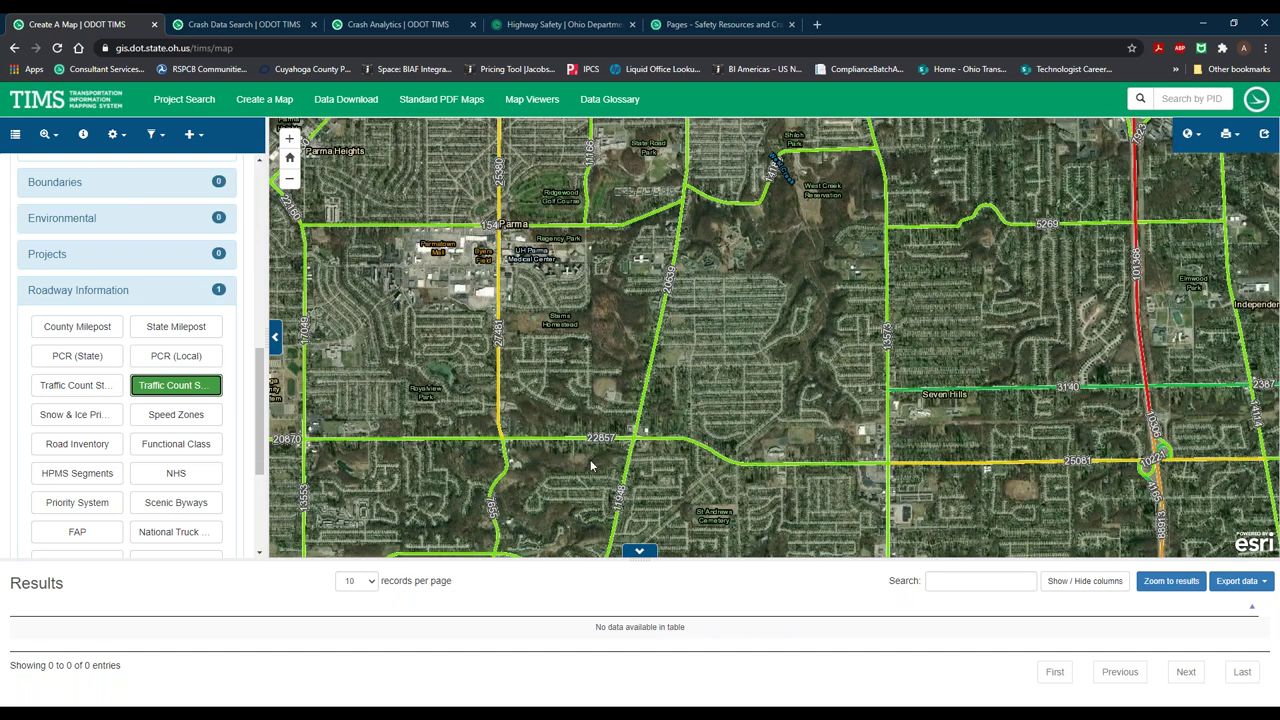
pyautogui.scroll(-3, 588, 446)
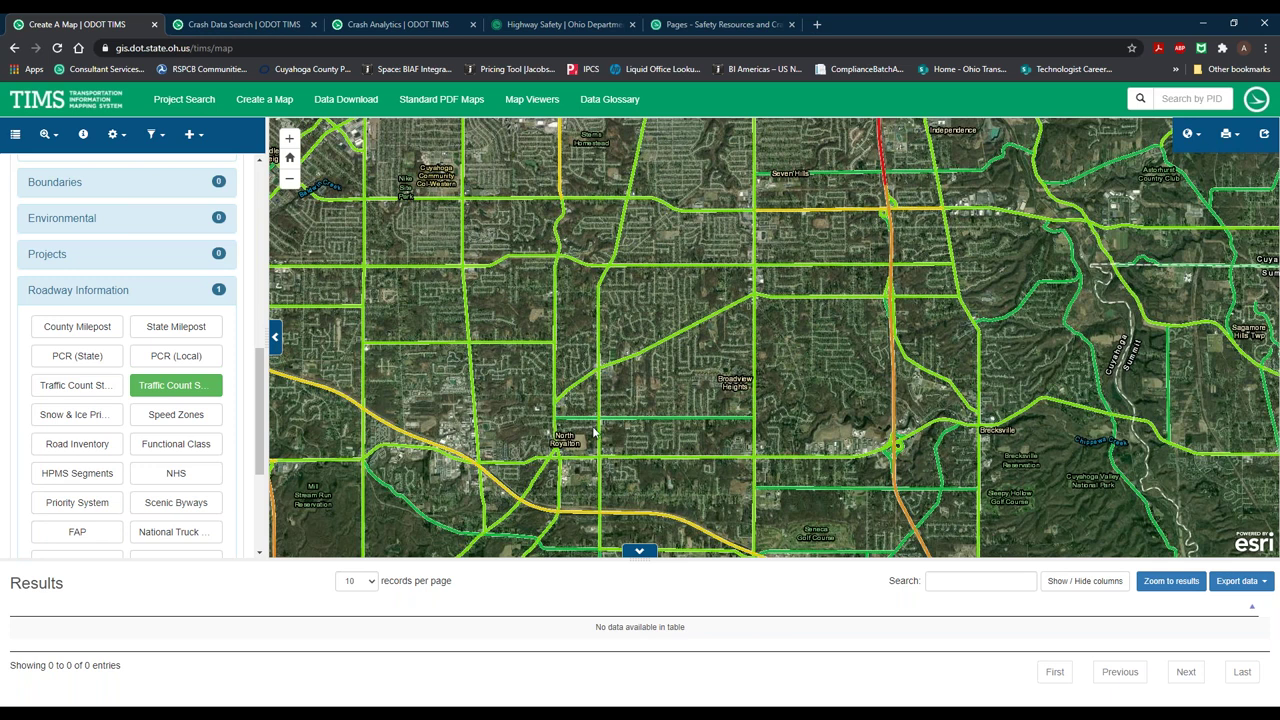
pyautogui.scroll(1, 593, 432)
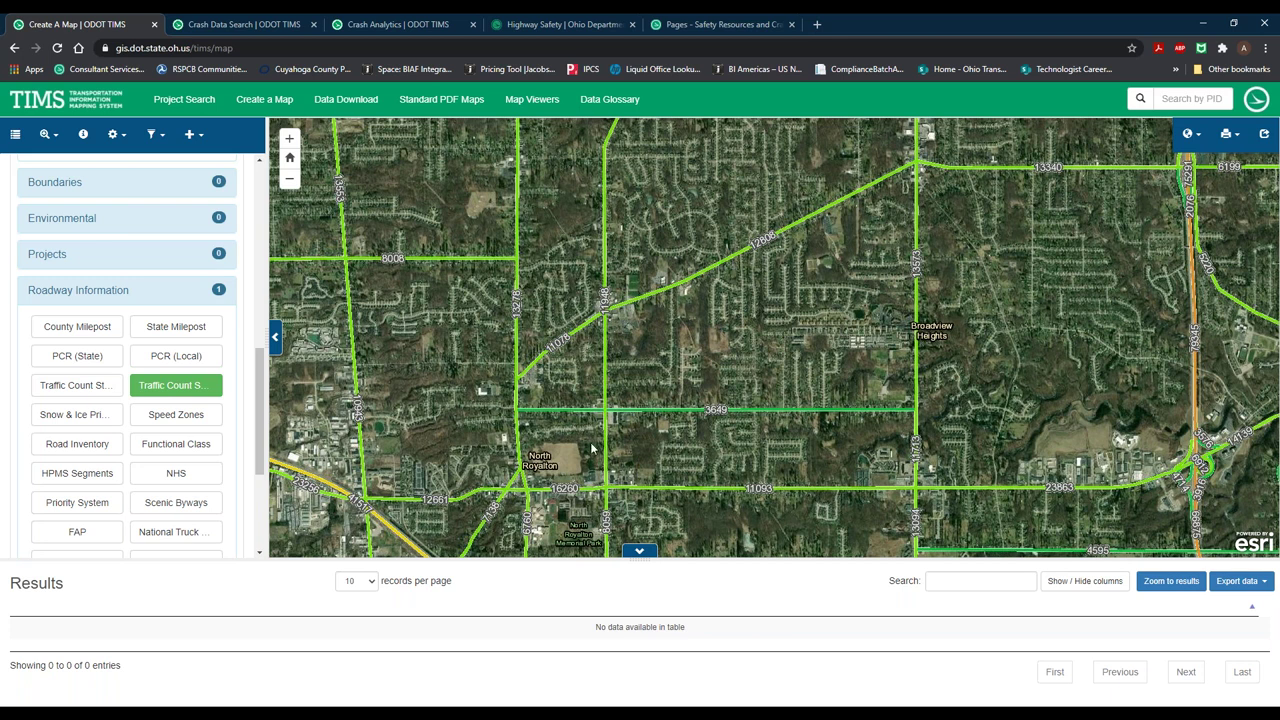
pyautogui.click(95, 386)
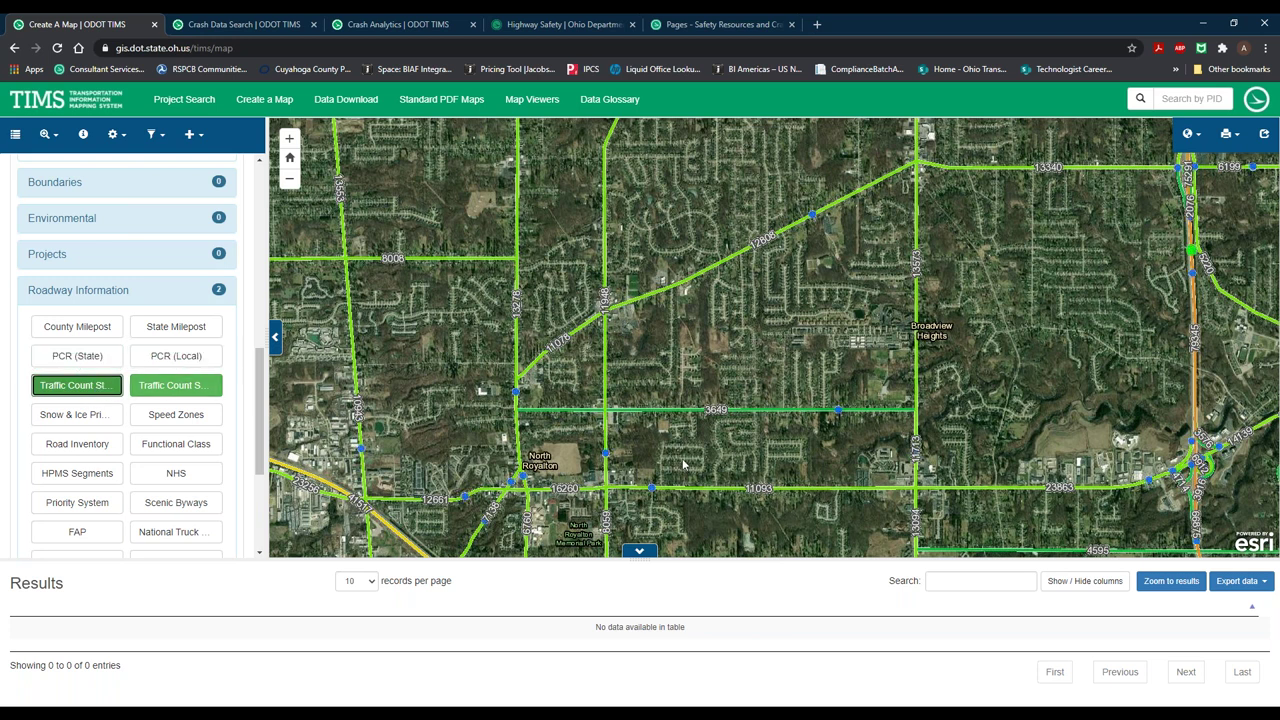
# Step: Identify the traffic count station on Route 82 just east of North Royalton and examine its linked traffic report
pyautogui.click(84, 136)
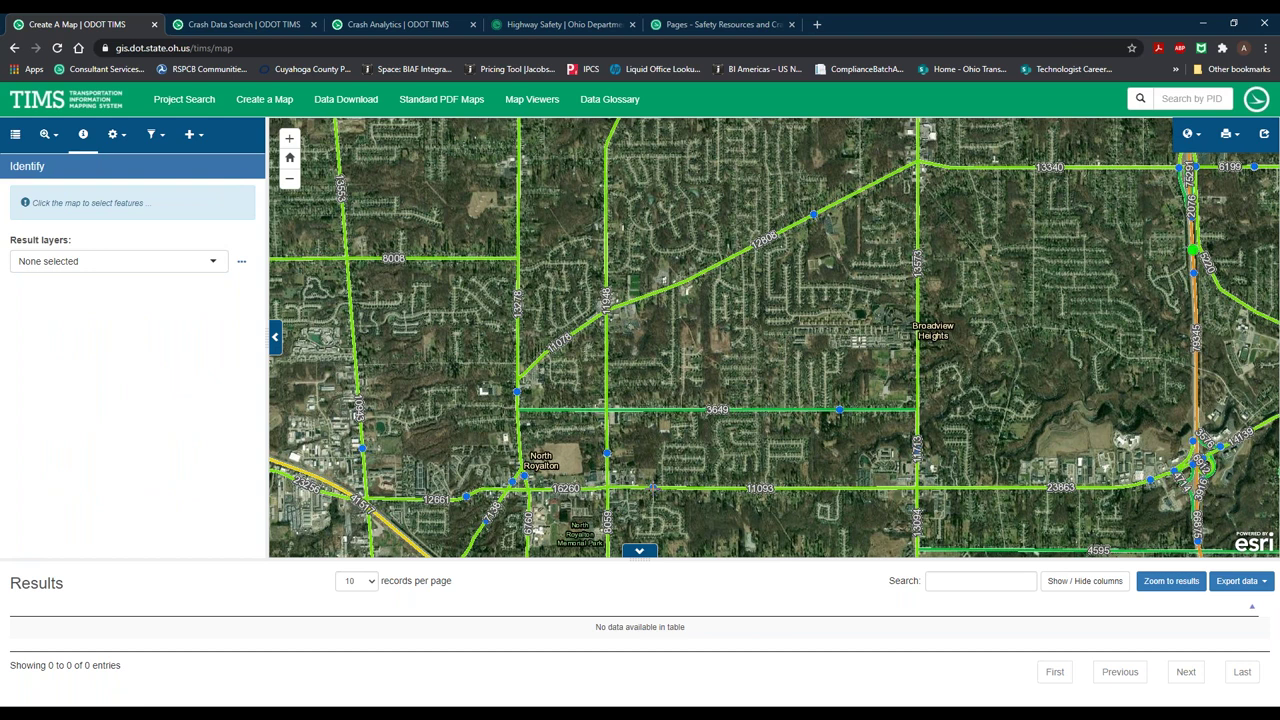
pyautogui.click(652, 488)
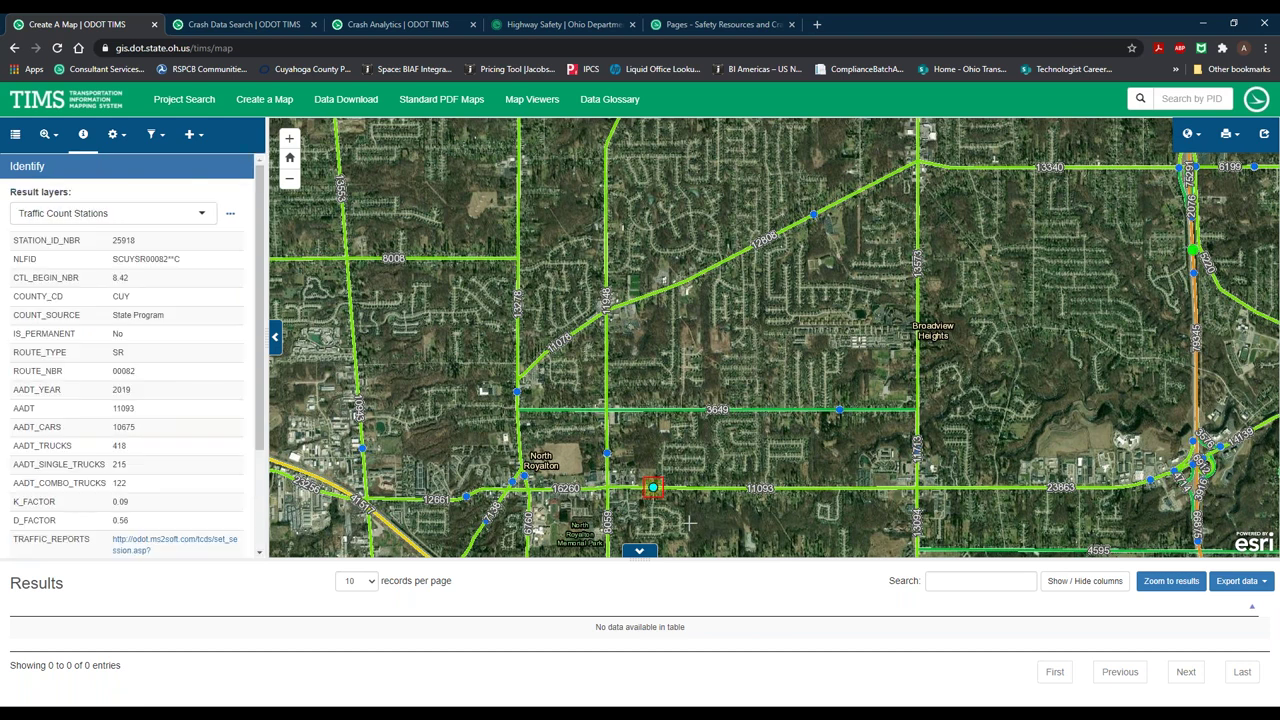
pyautogui.scroll(-1, 175, 291)
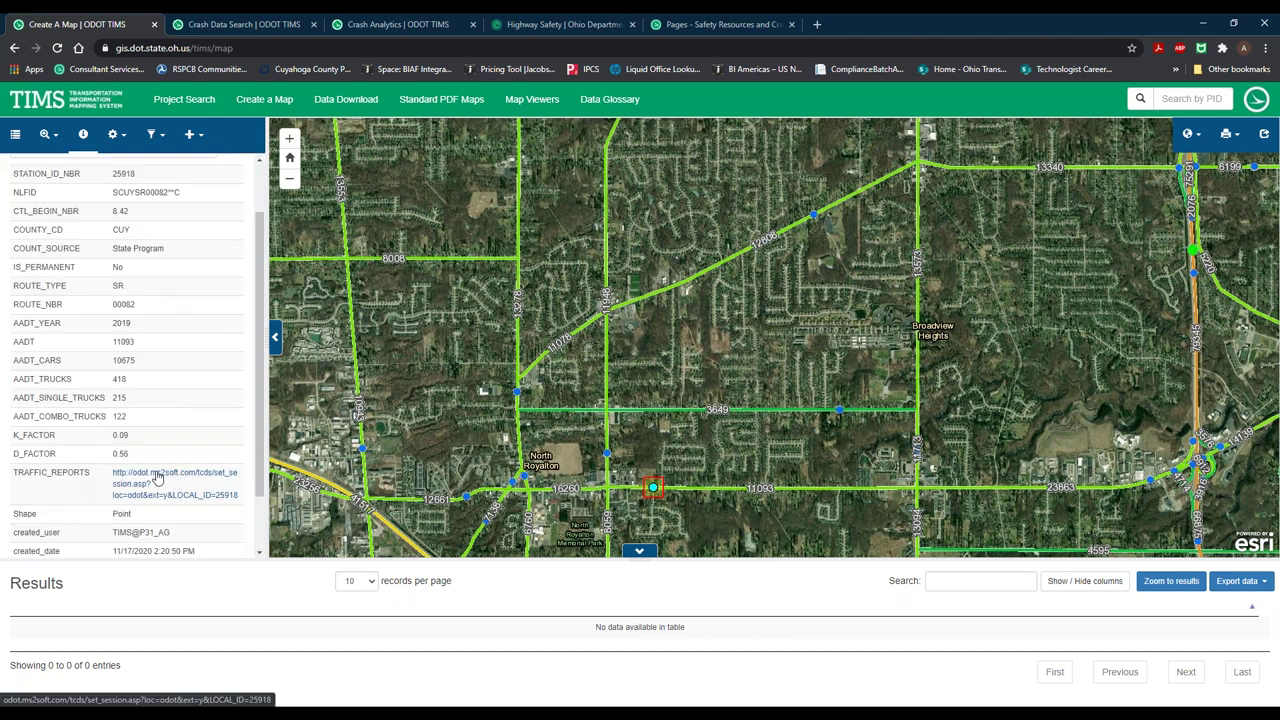
pyautogui.click(162, 478)
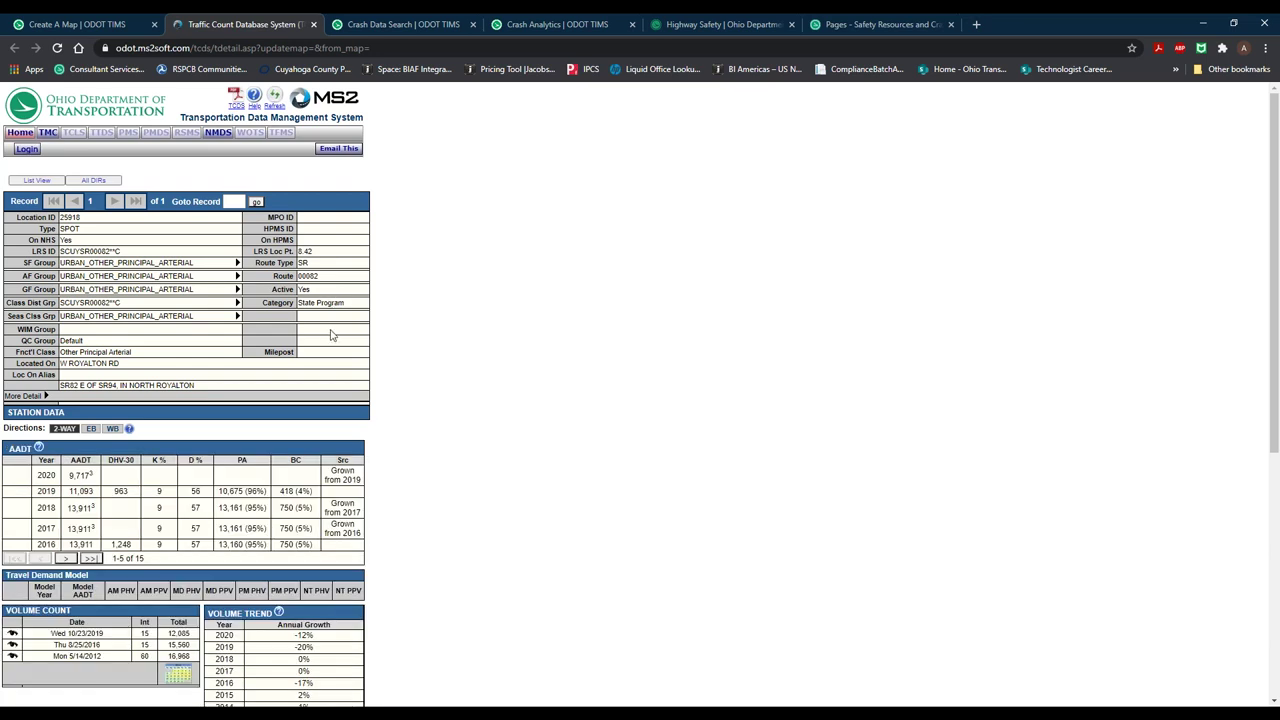
pyautogui.scroll(-1, 371, 366)
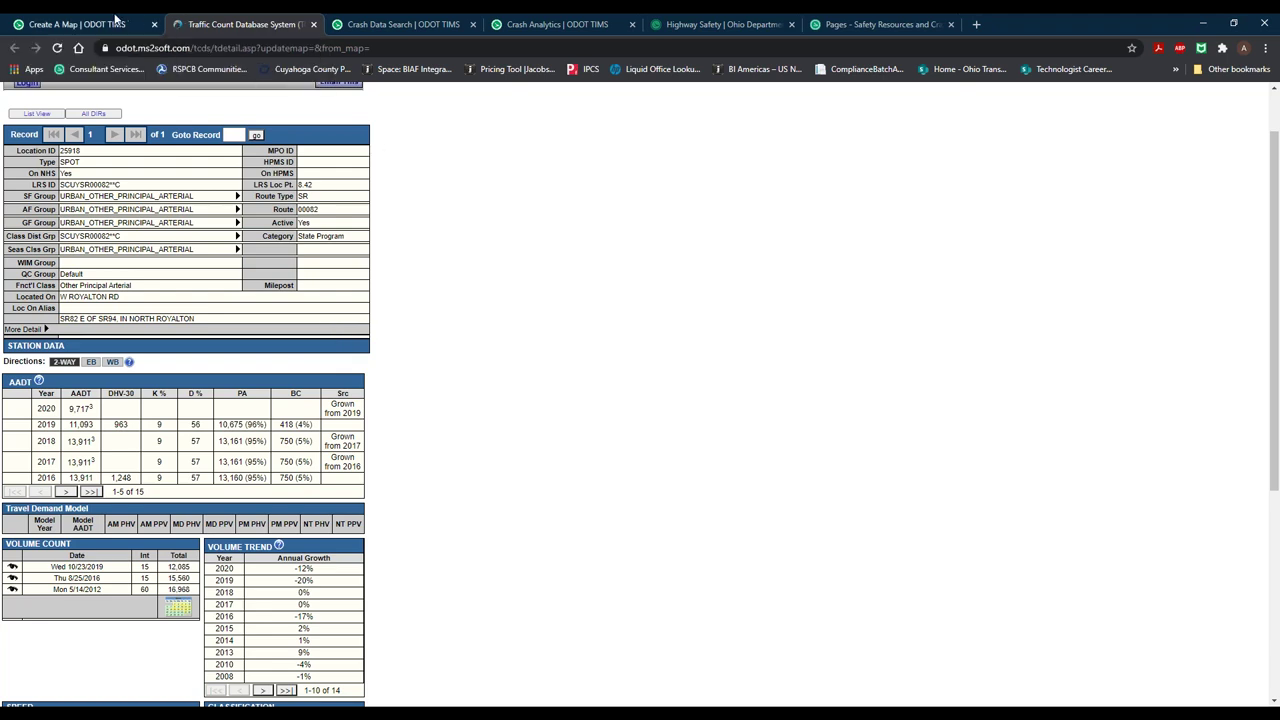
# Step: Return to the map, hide both traffic count layers, and show the Road Inventory layer instead
pyautogui.click(85, 24)
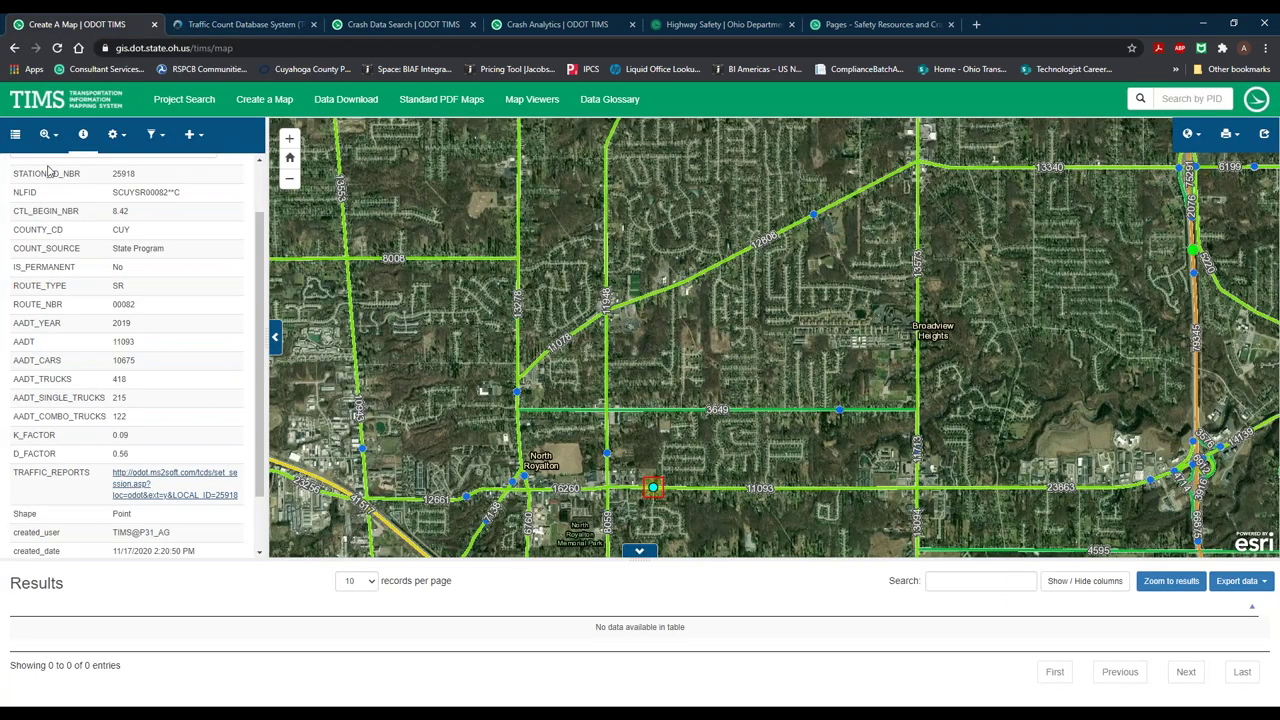
pyautogui.click(15, 140)
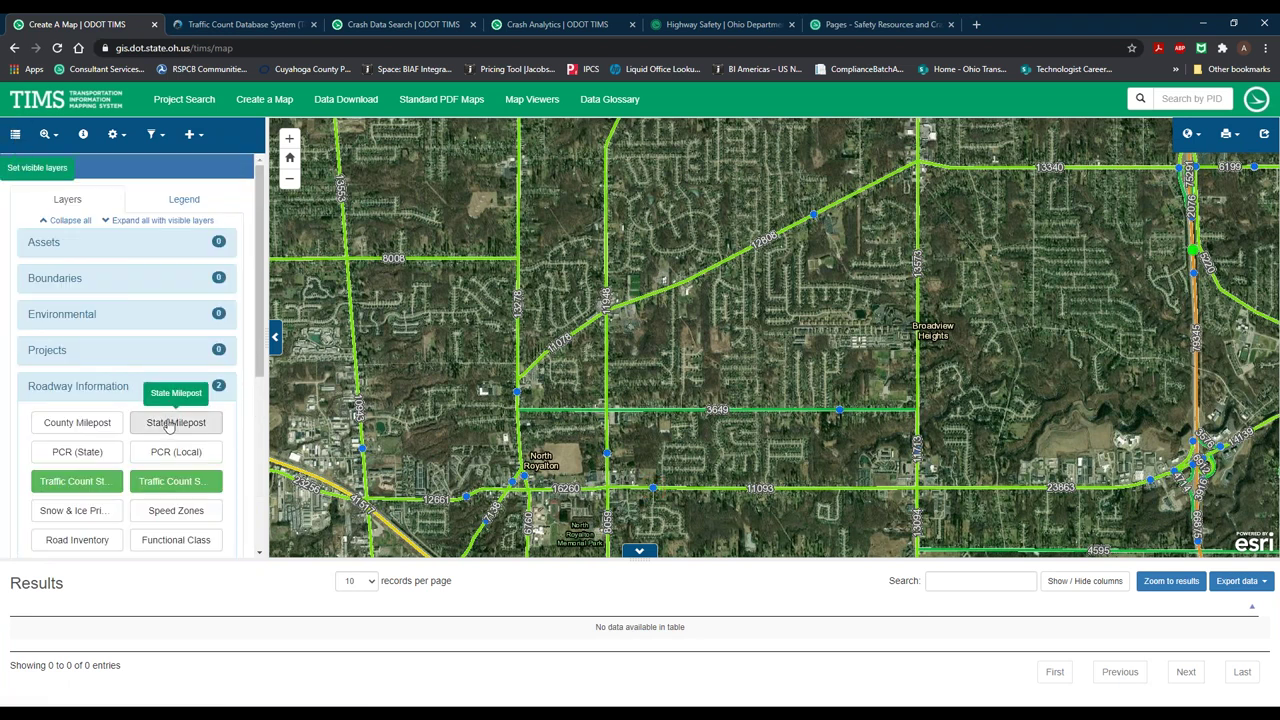
pyautogui.click(80, 481)
pyautogui.click(163, 485)
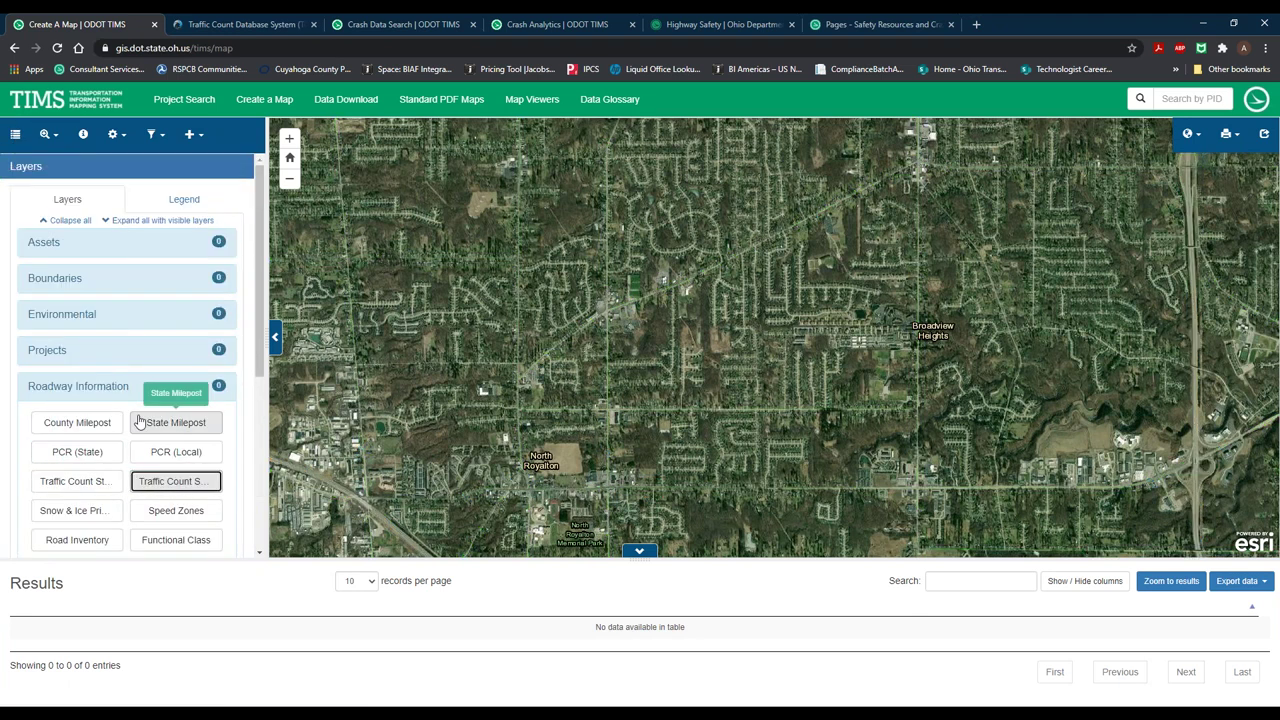
pyautogui.scroll(-1, 137, 417)
pyautogui.click(93, 479)
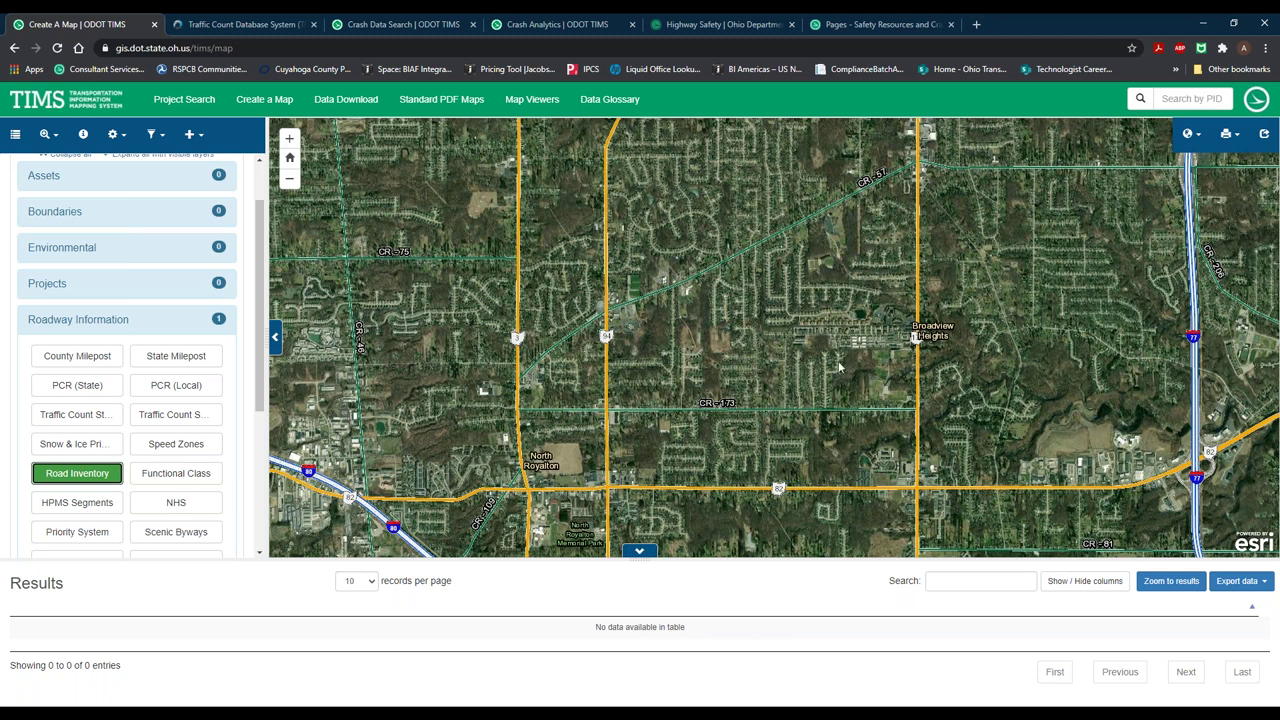
# Step: Identify the Route 82 road segment east of North Royalton and examine its Road Inventory attributes, including functional class, lanes, median and shoulders
pyautogui.moveTo(856, 362); pyautogui.dragTo(792, 342)
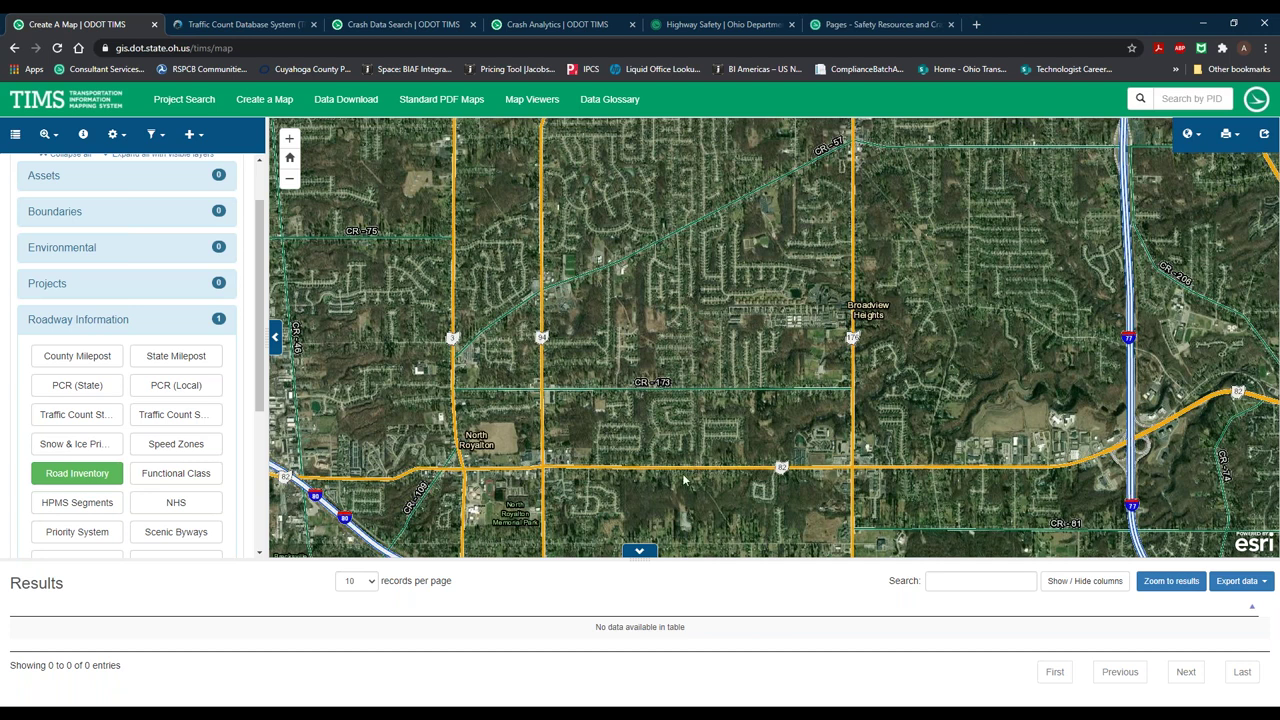
pyautogui.click(83, 134)
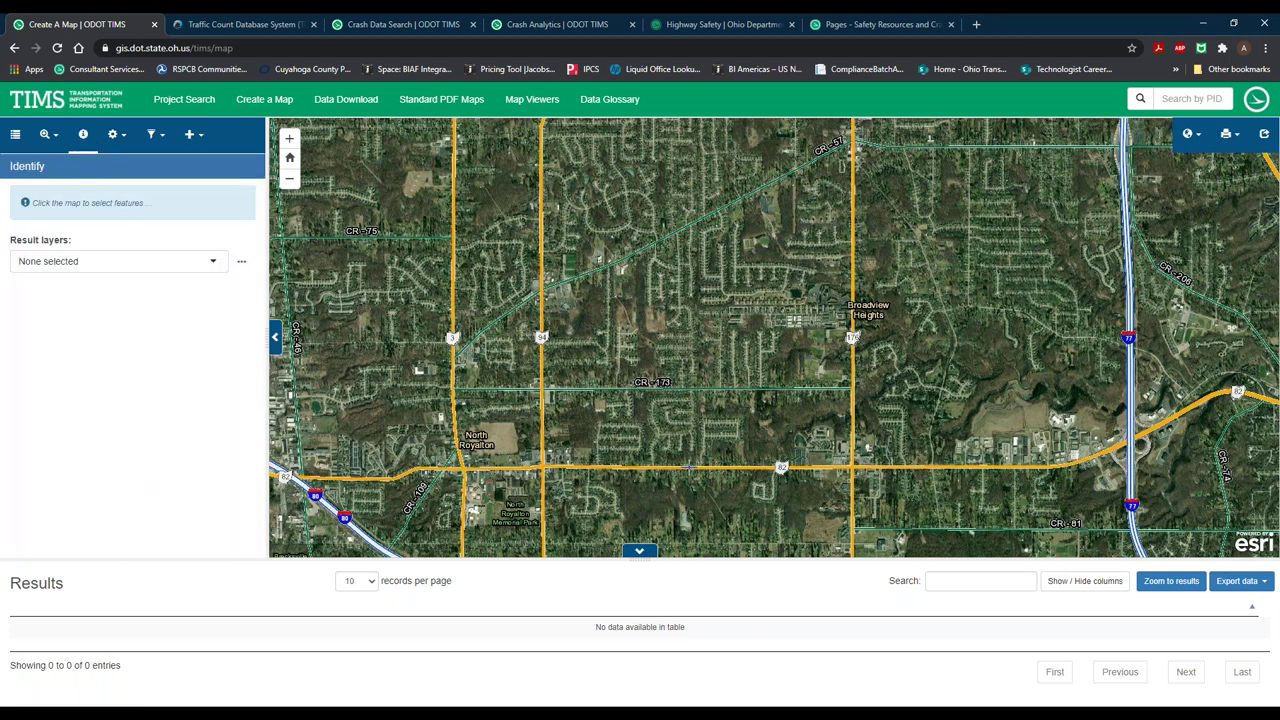
pyautogui.click(654, 466)
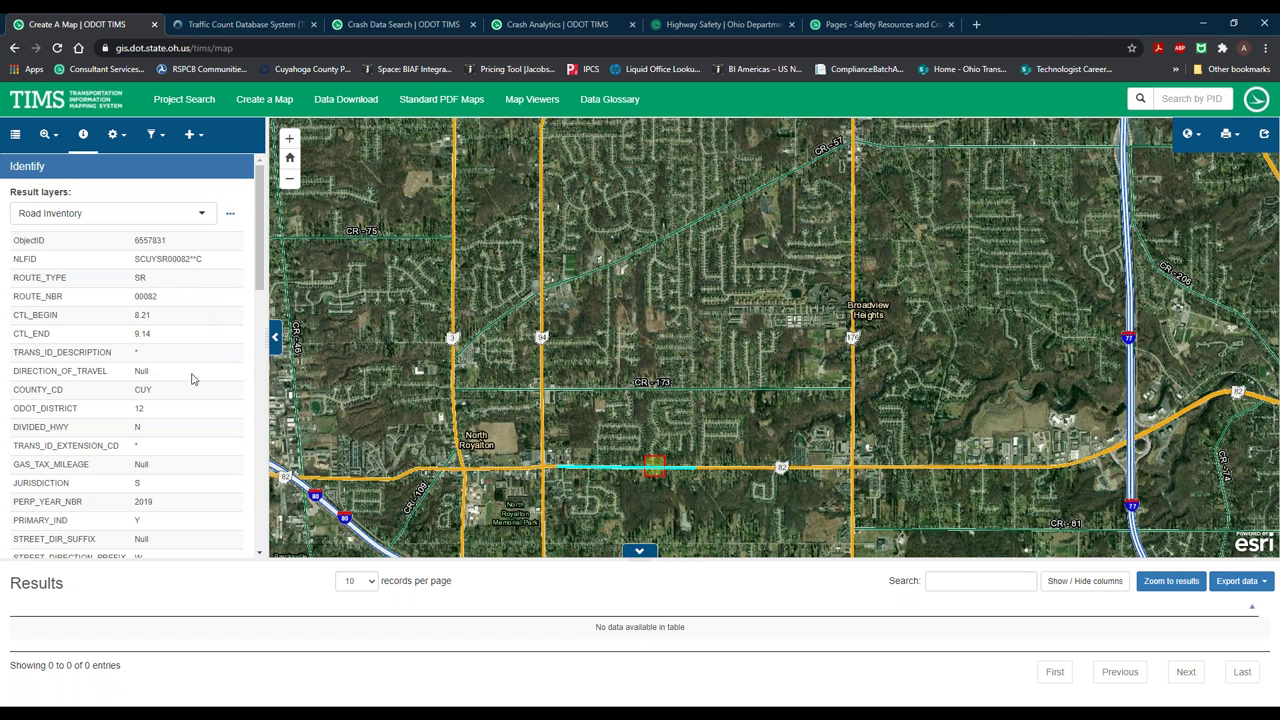
pyautogui.scroll(-3, 200, 374)
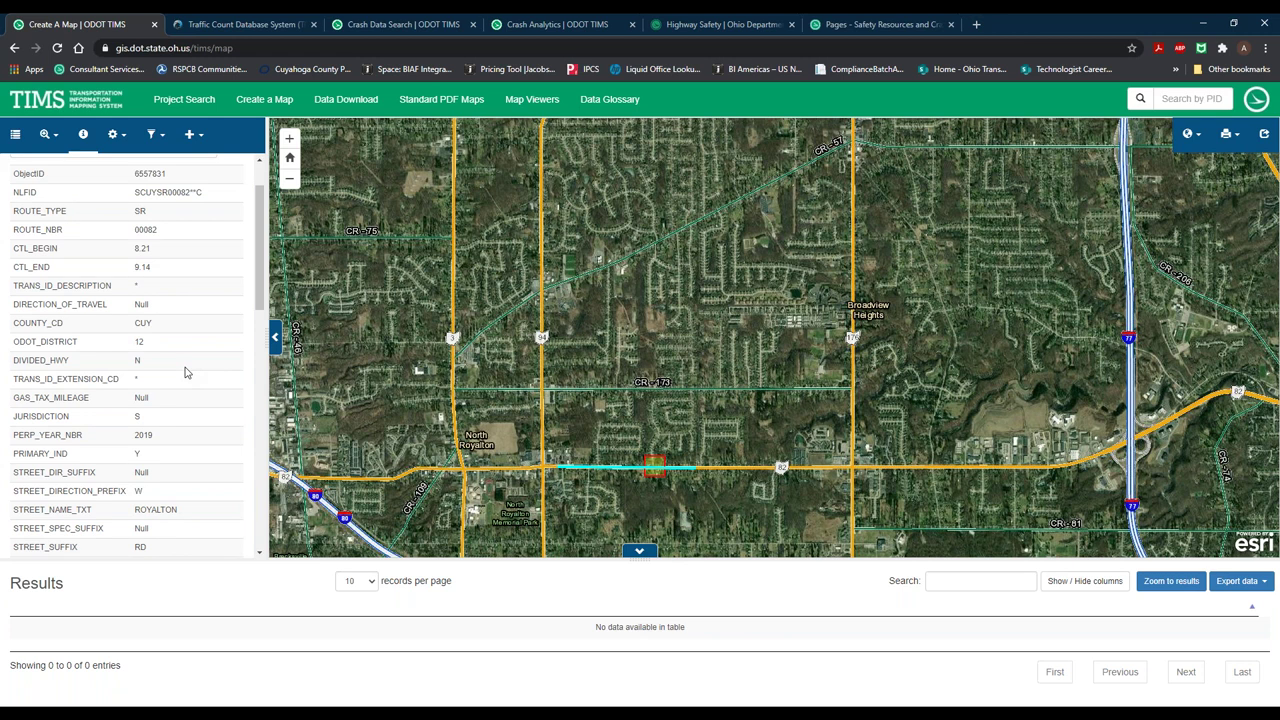
pyautogui.scroll(-2, 157, 400)
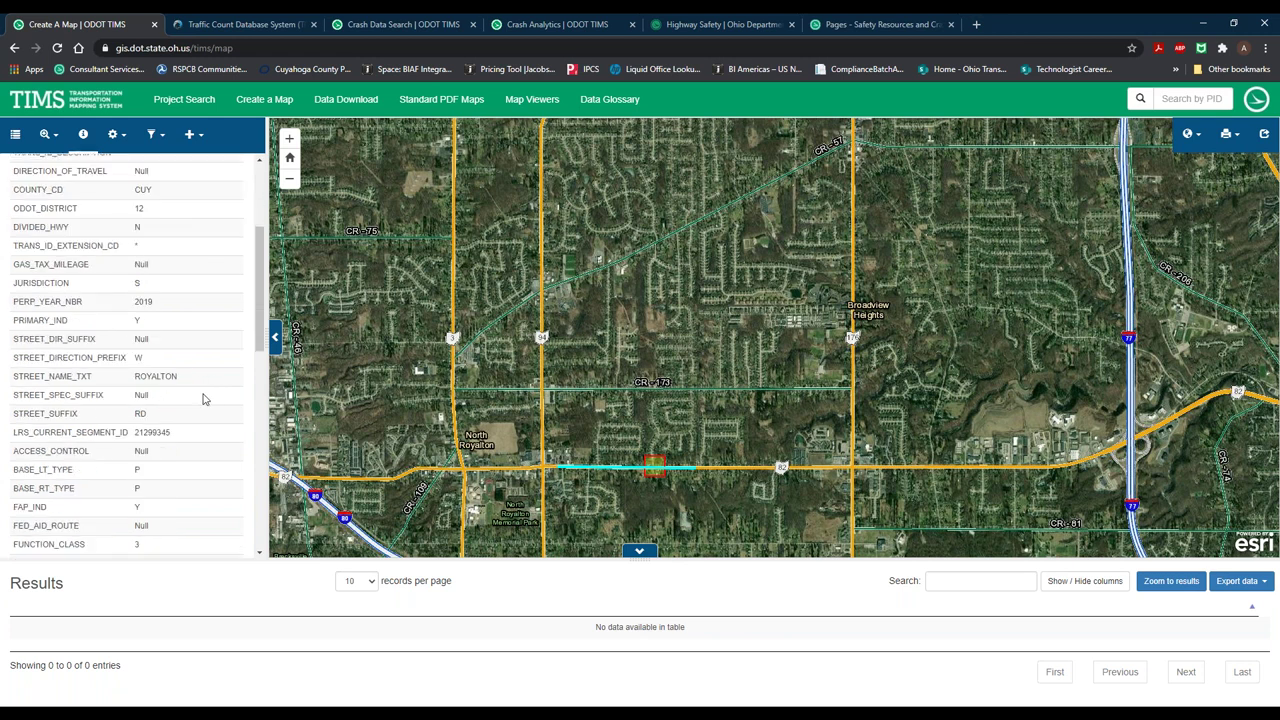
pyautogui.scroll(-1, 203, 397)
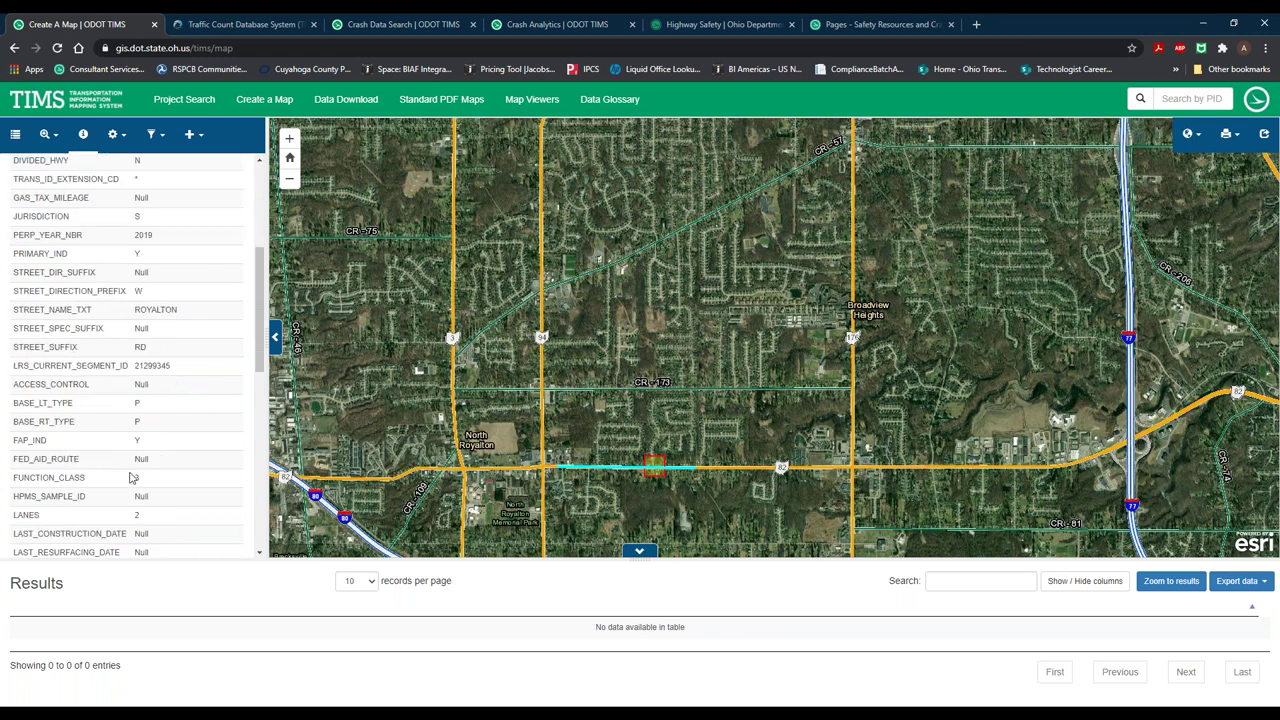
pyautogui.scroll(-1, 160, 504)
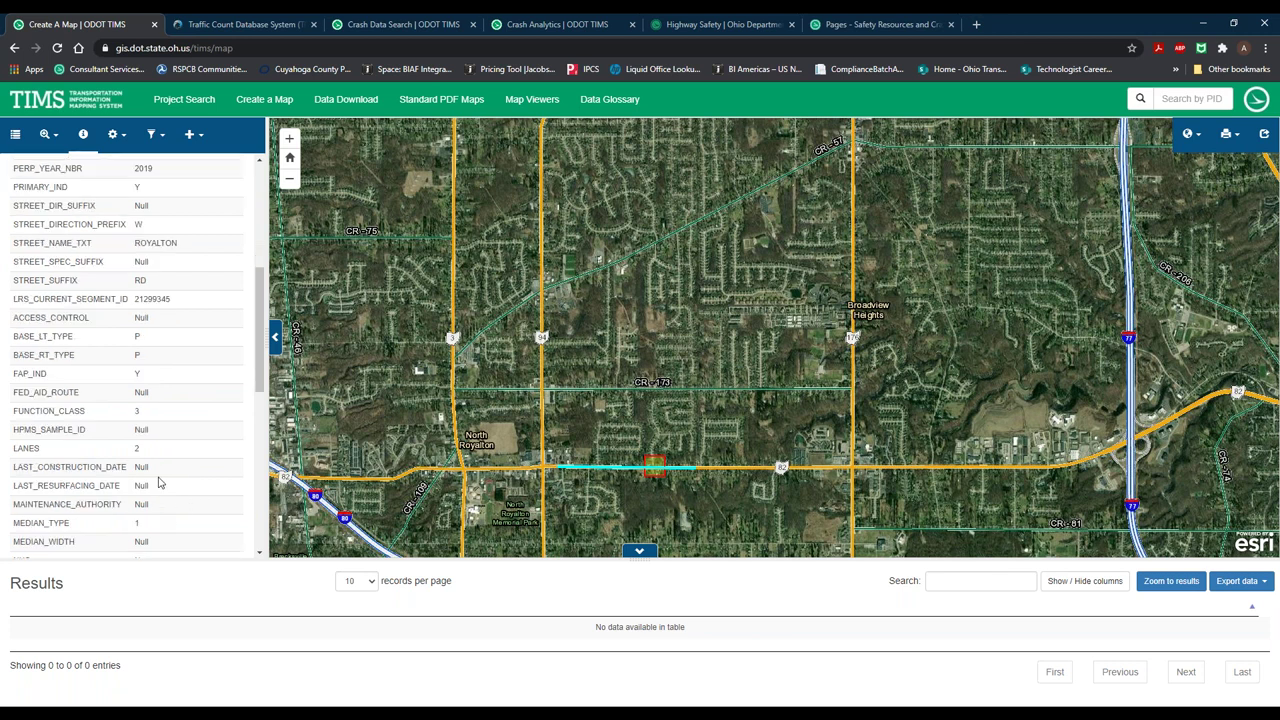
pyautogui.scroll(-1, 148, 500)
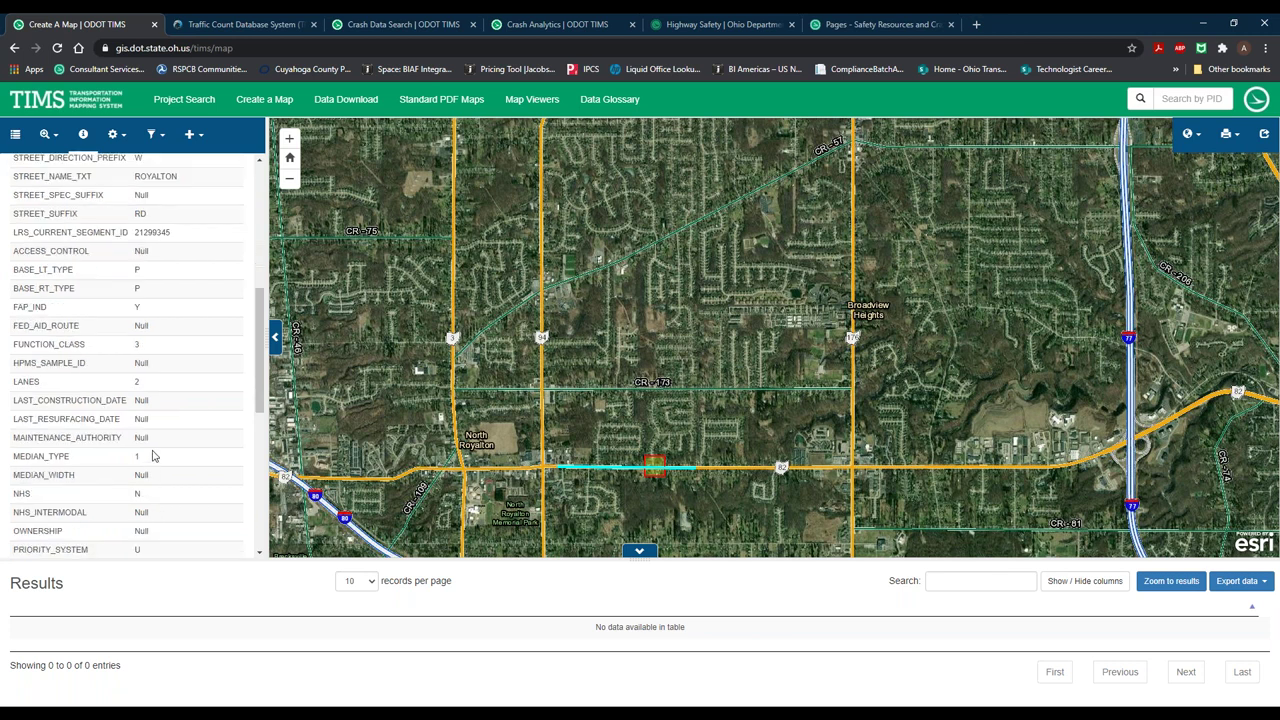
pyautogui.scroll(-2, 153, 462)
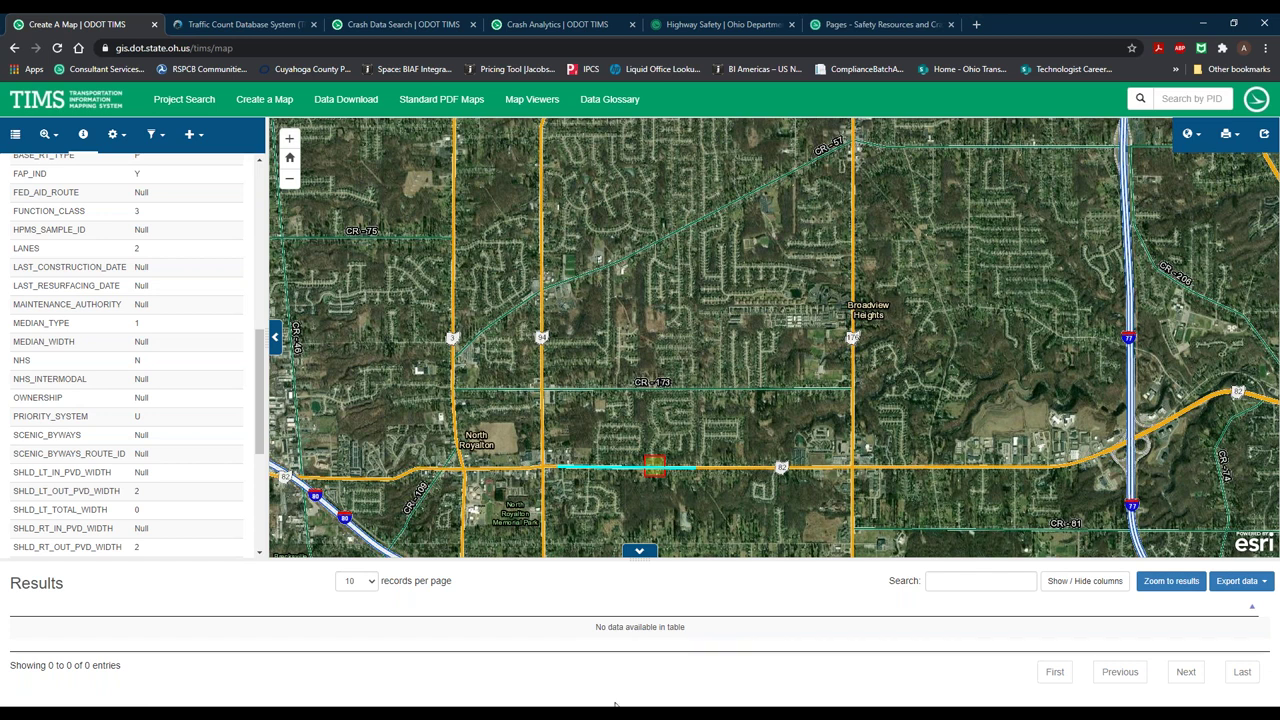
# Step: Switch to the Module_2 presentation in PowerPoint, start the slide show from slide 15, and advance to "Data Needs – Crash Reports"
pyautogui.hotkey('alt', 'Tab')
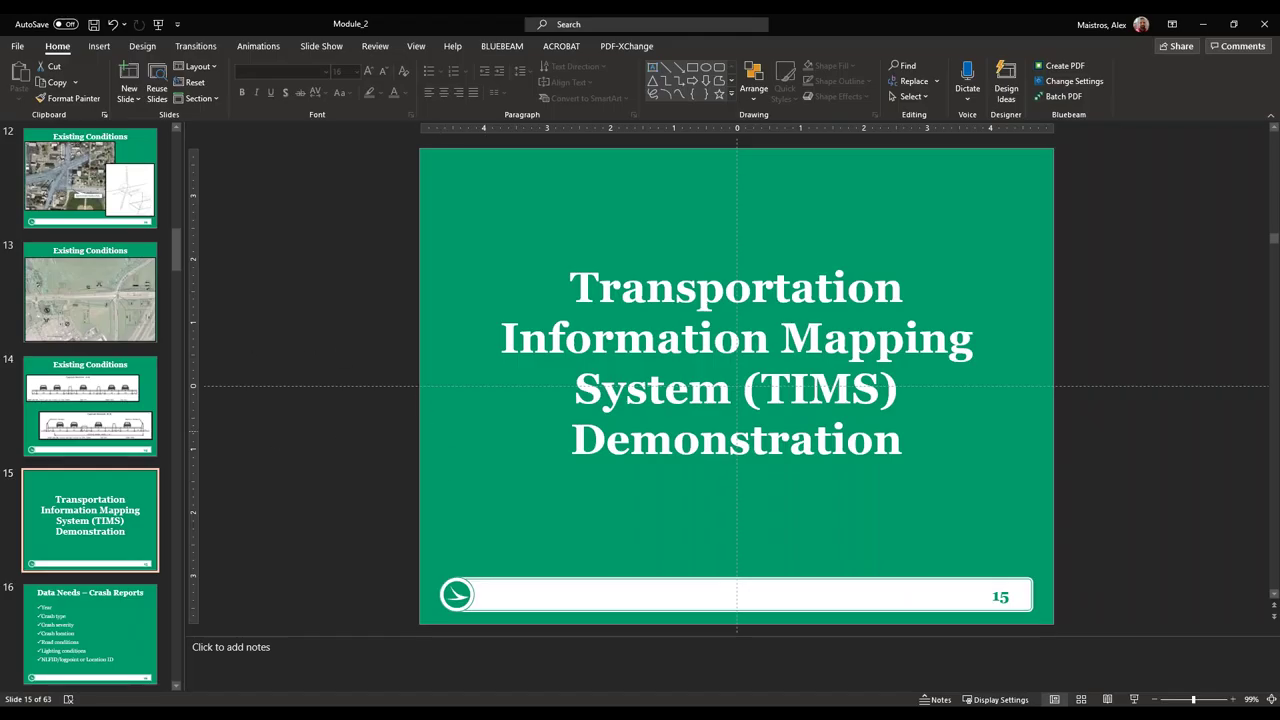
pyautogui.click(1134, 699)
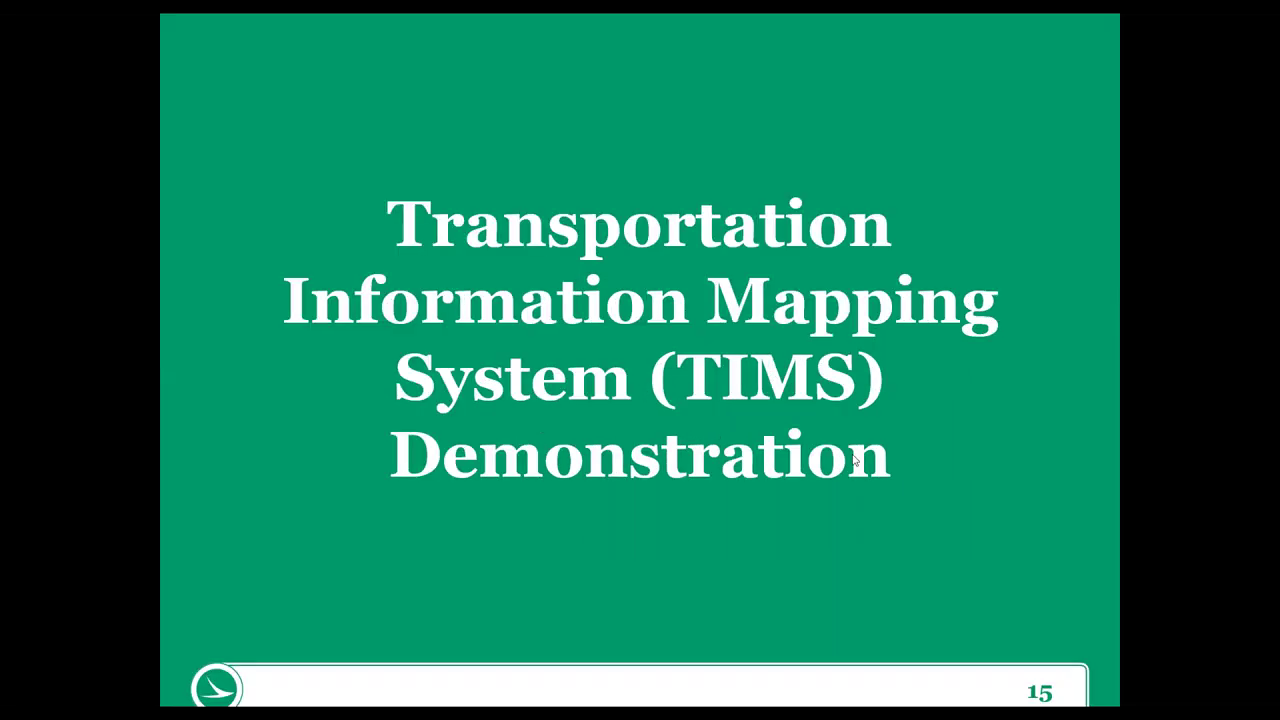
pyautogui.click(744, 473)
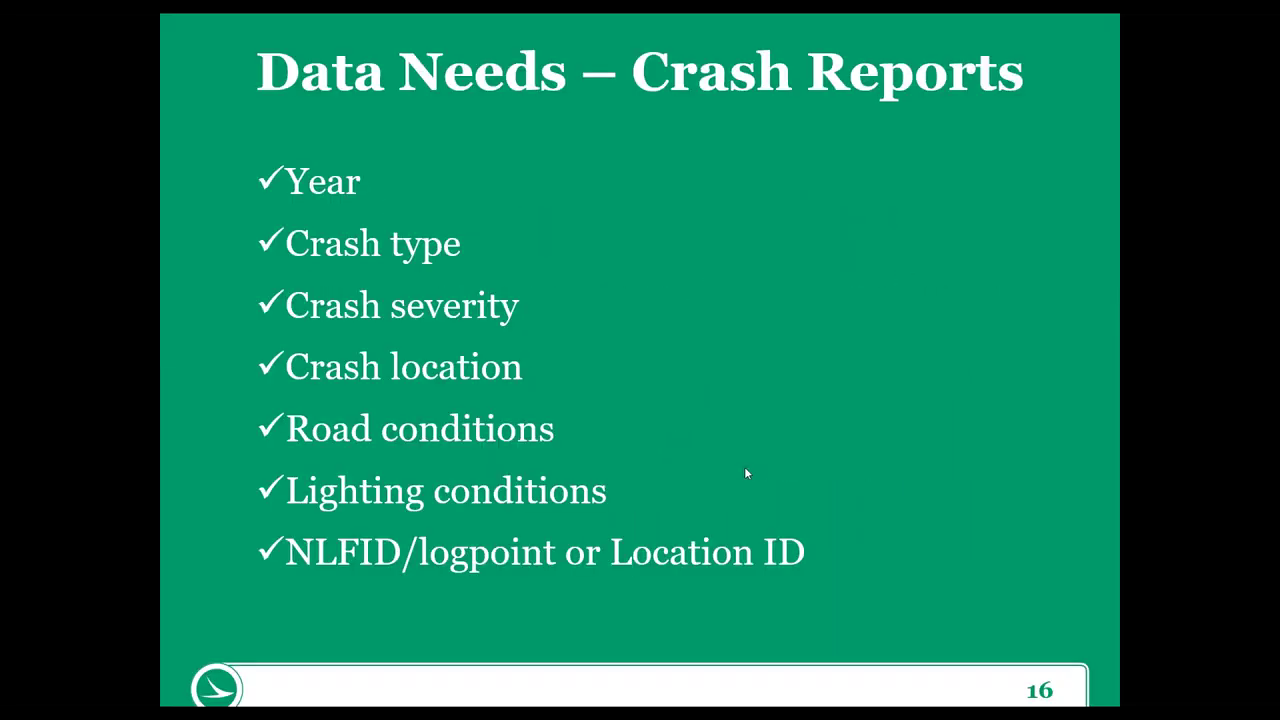
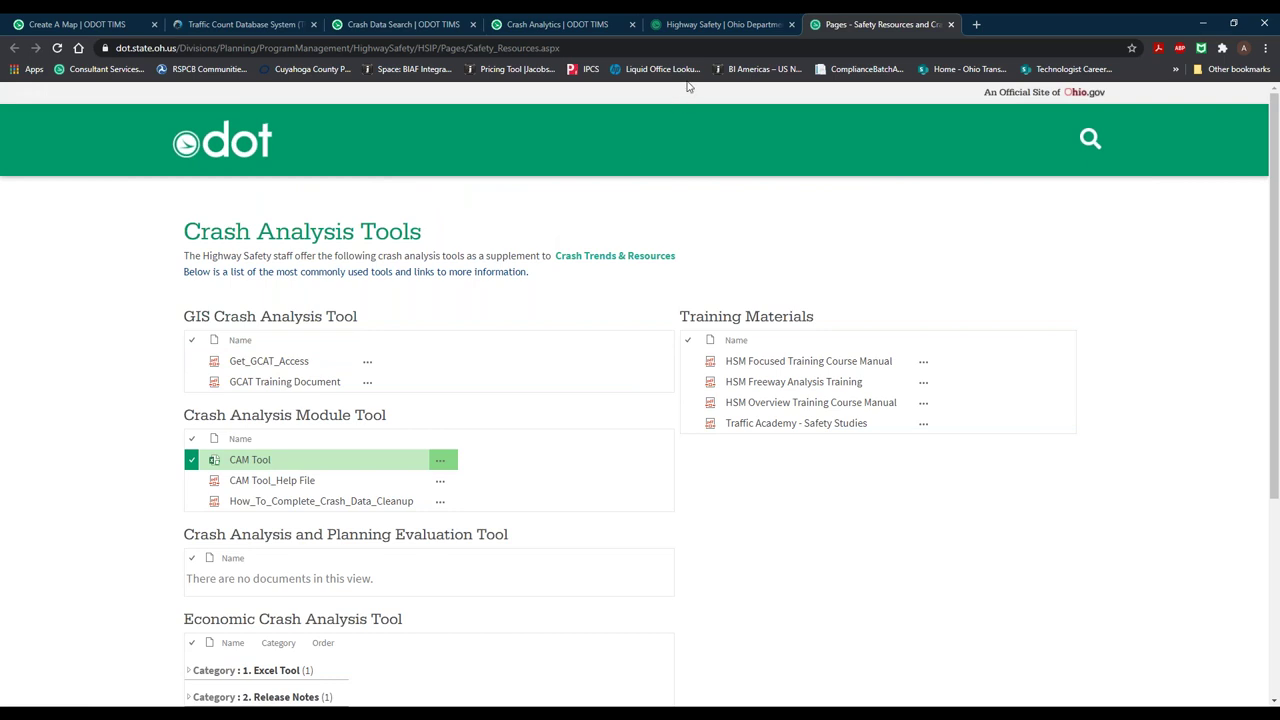
# Step: Switch to the ODOT Highway Safety page and open its Crash Trends & Resources card
pyautogui.click(697, 18)
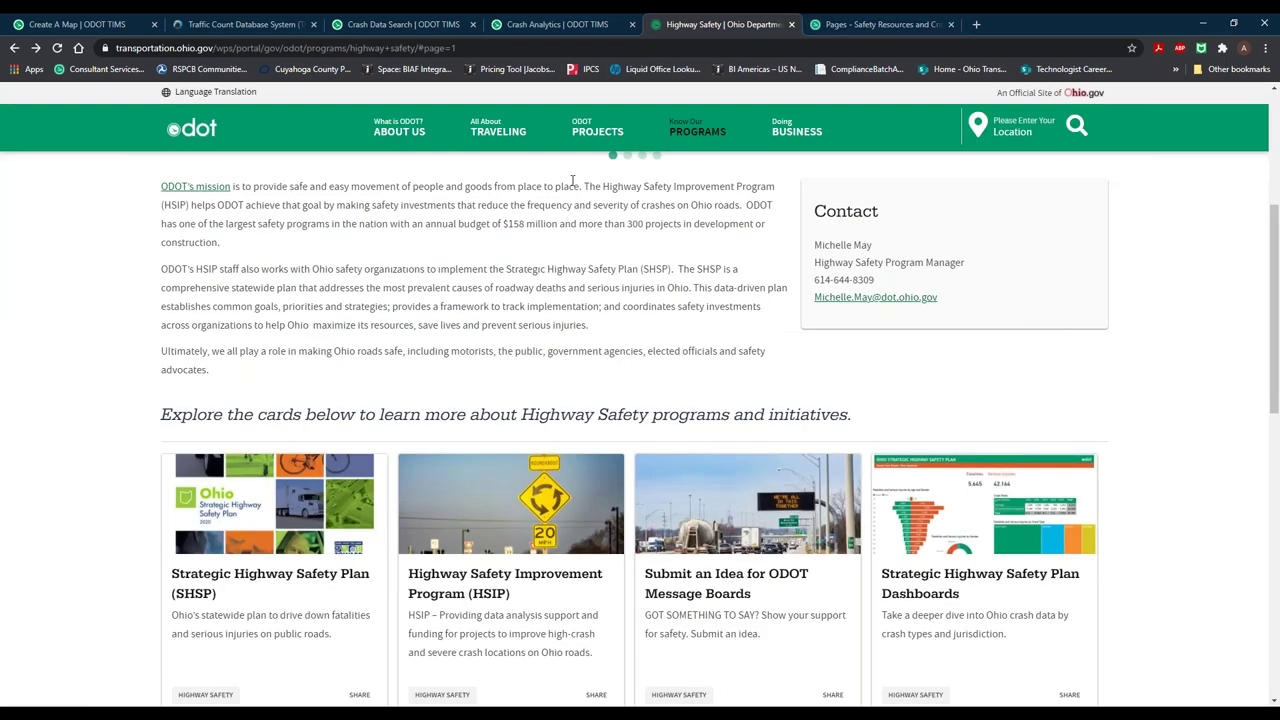
pyautogui.scroll(3, 501, 305)
pyautogui.scroll(1, 505, 290)
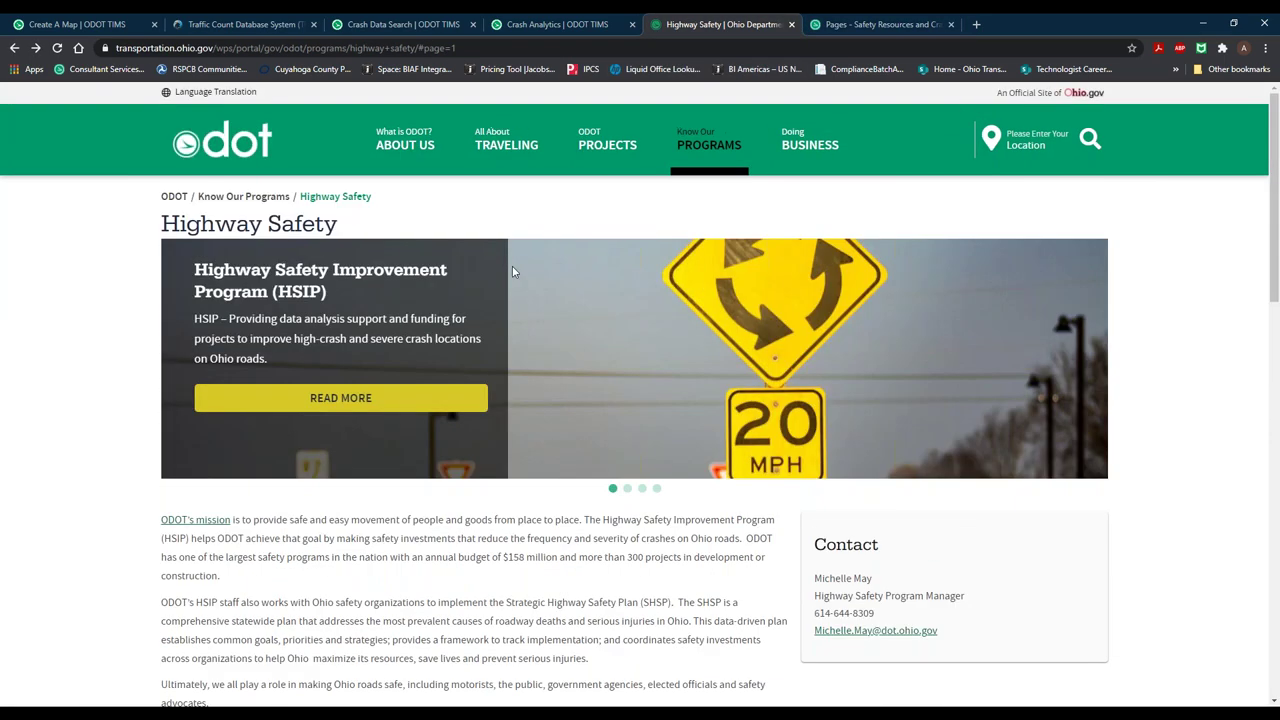
pyautogui.scroll(-3, 612, 371)
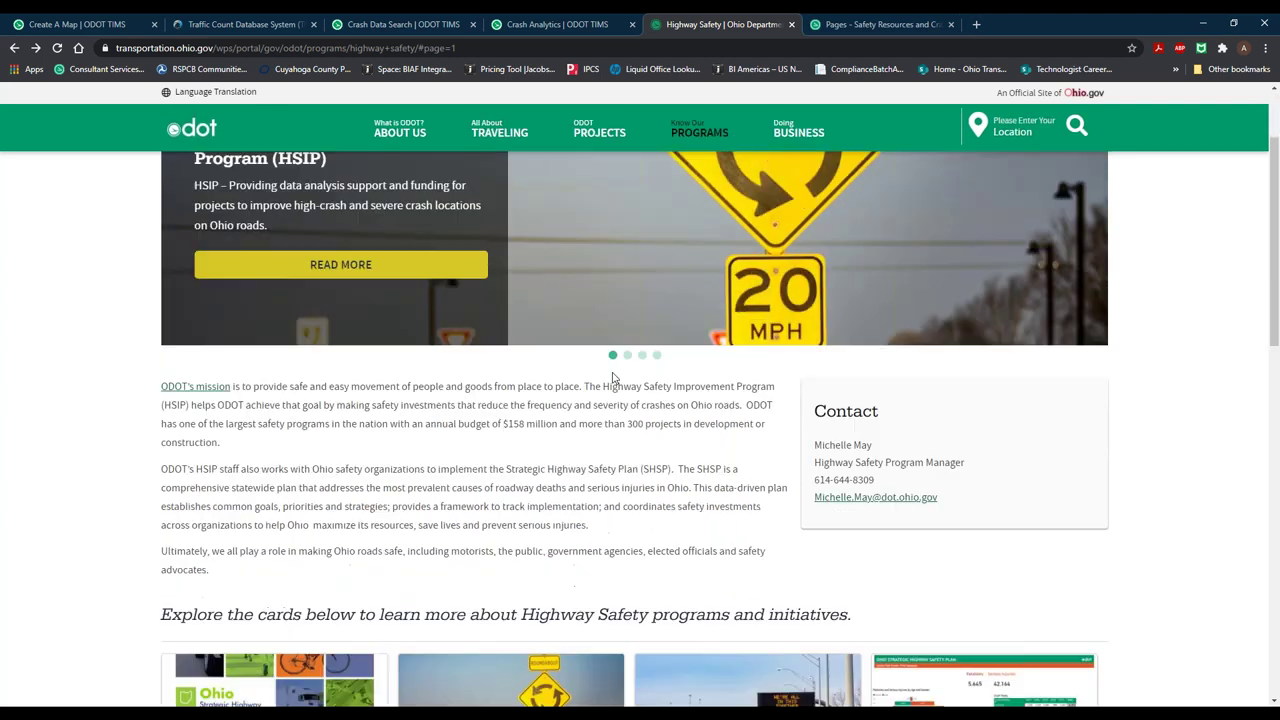
pyautogui.scroll(-4, 612, 375)
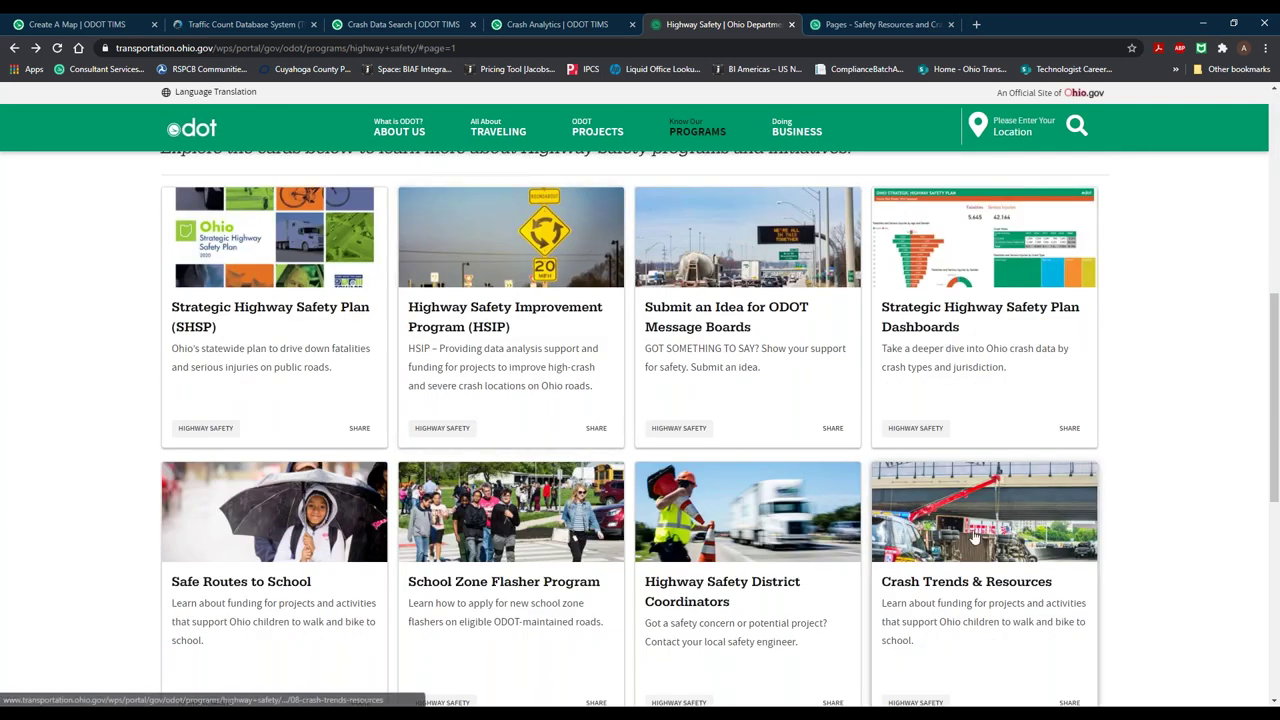
pyautogui.click(975, 537)
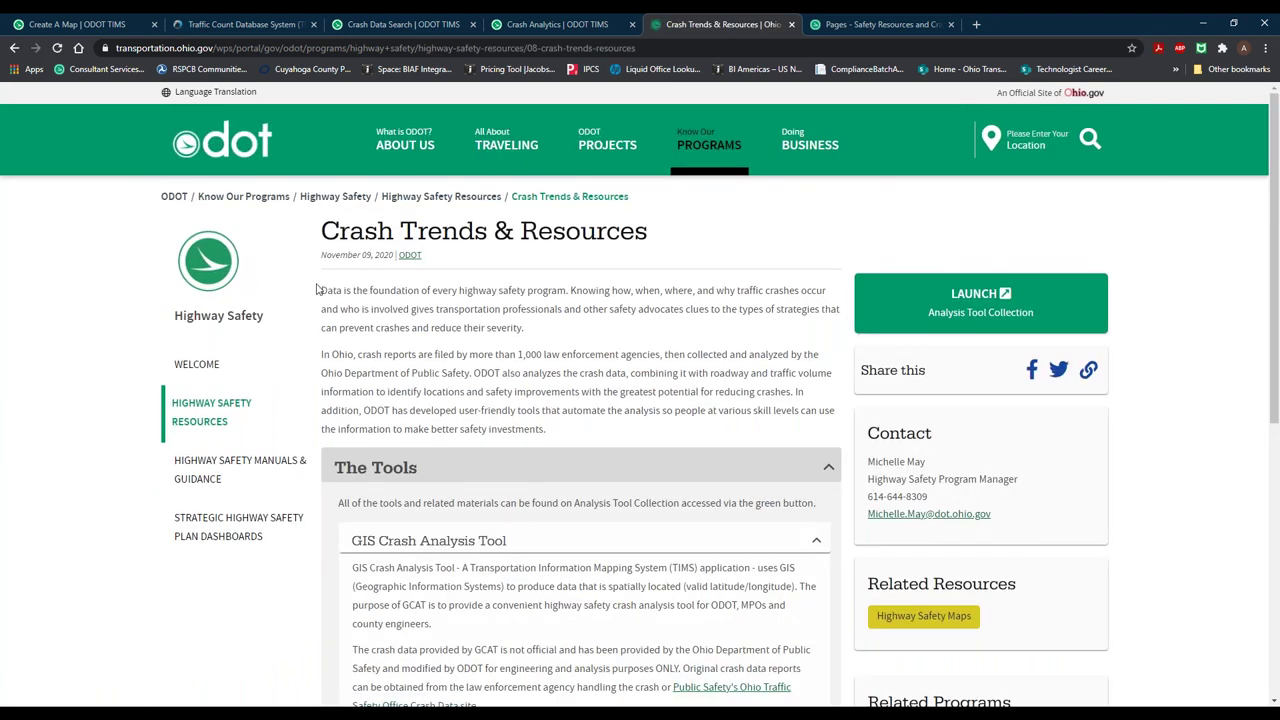
# Step: Launch the Analysis Tool Collection from Crash Trends & Resources and review the listed crash analysis tools and training materials
pyautogui.scroll(-1, 443, 308)
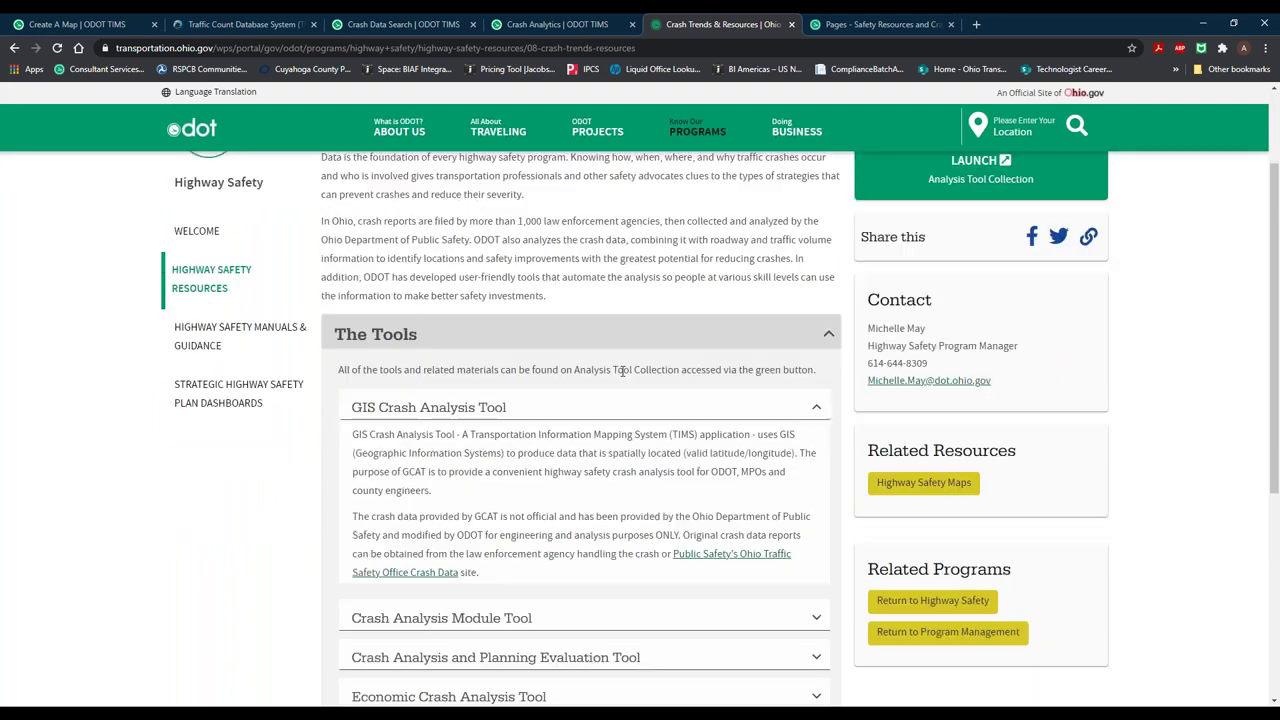
pyautogui.scroll(1, 729, 340)
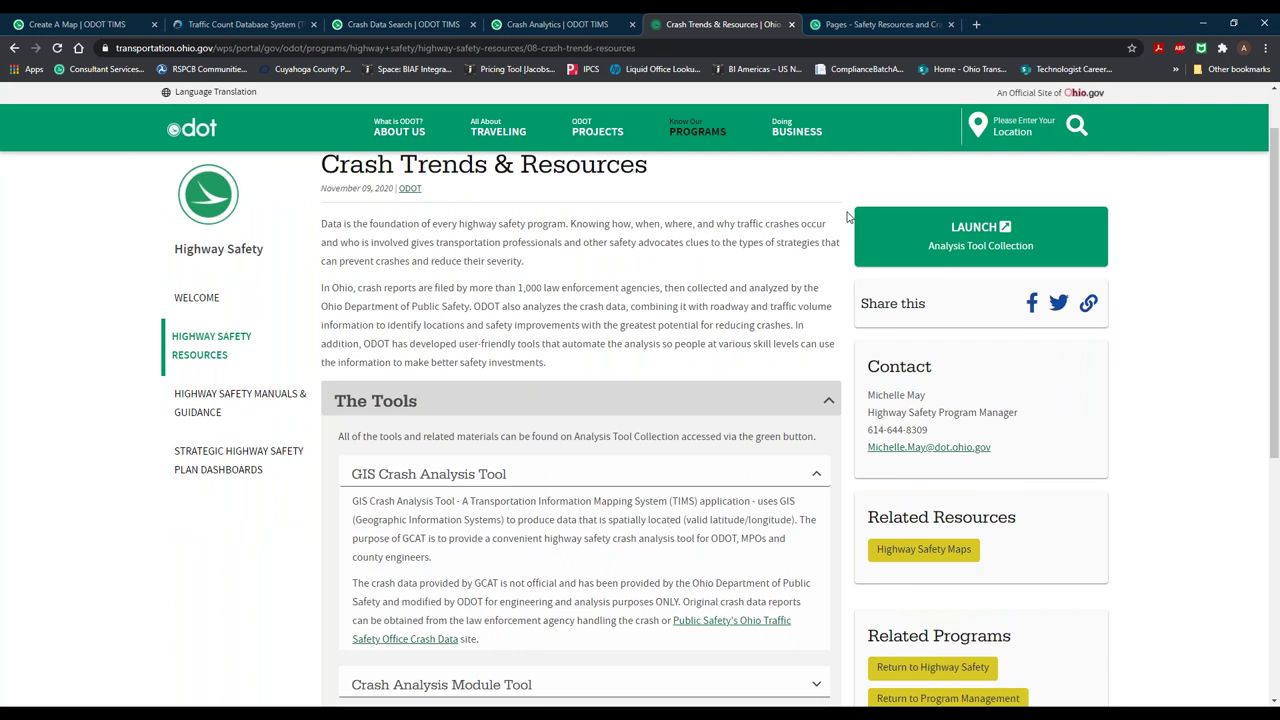
pyautogui.click(900, 238)
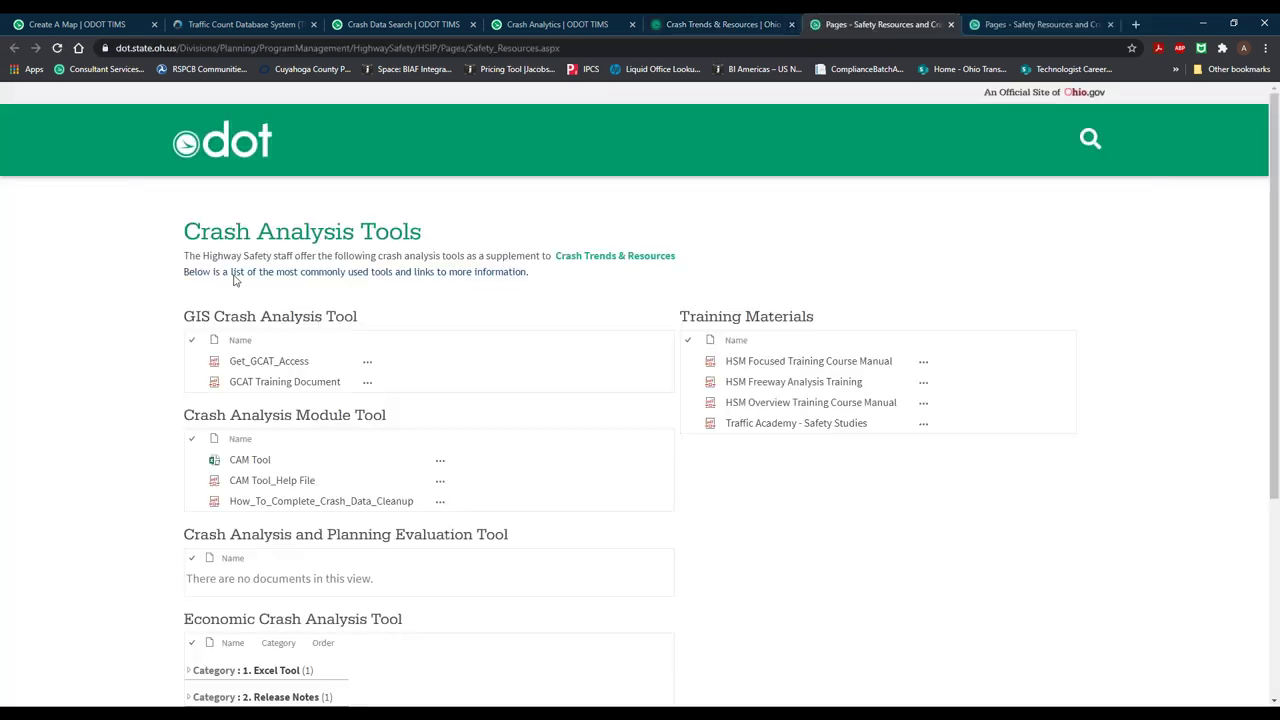
pyautogui.scroll(-1, 184, 262)
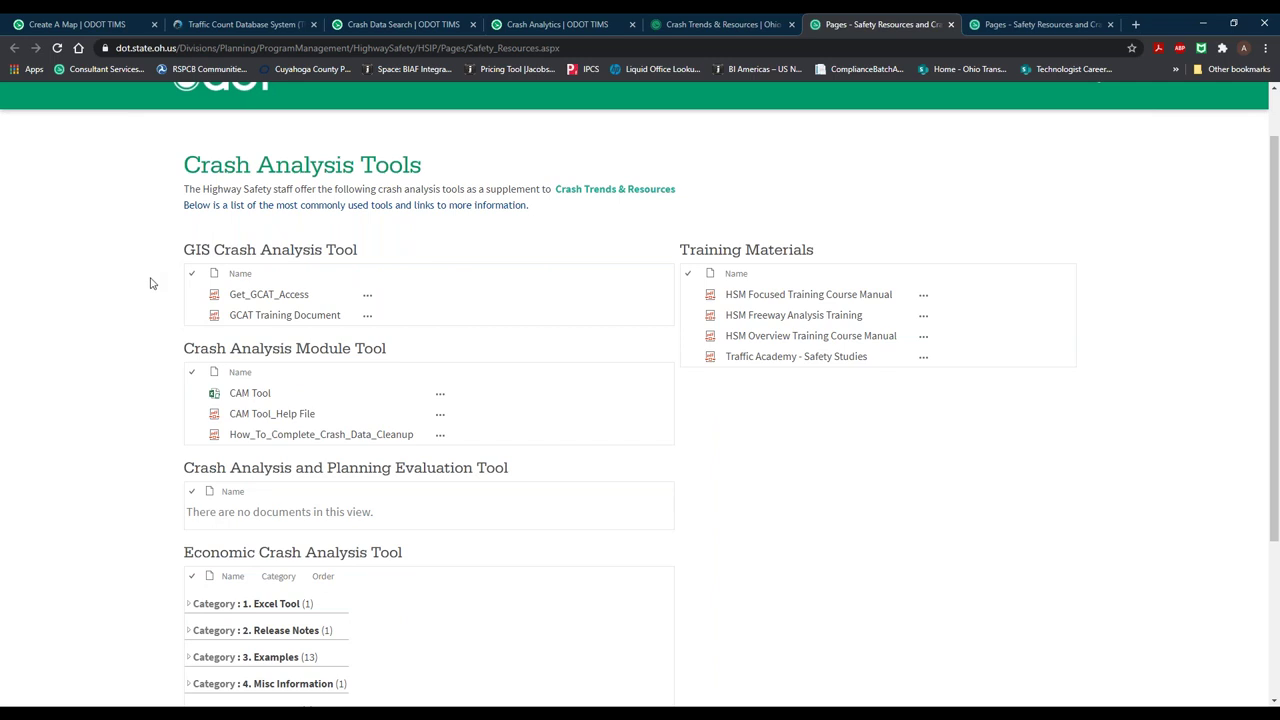
pyautogui.scroll(-1, 165, 335)
pyautogui.scroll(-1, 170, 255)
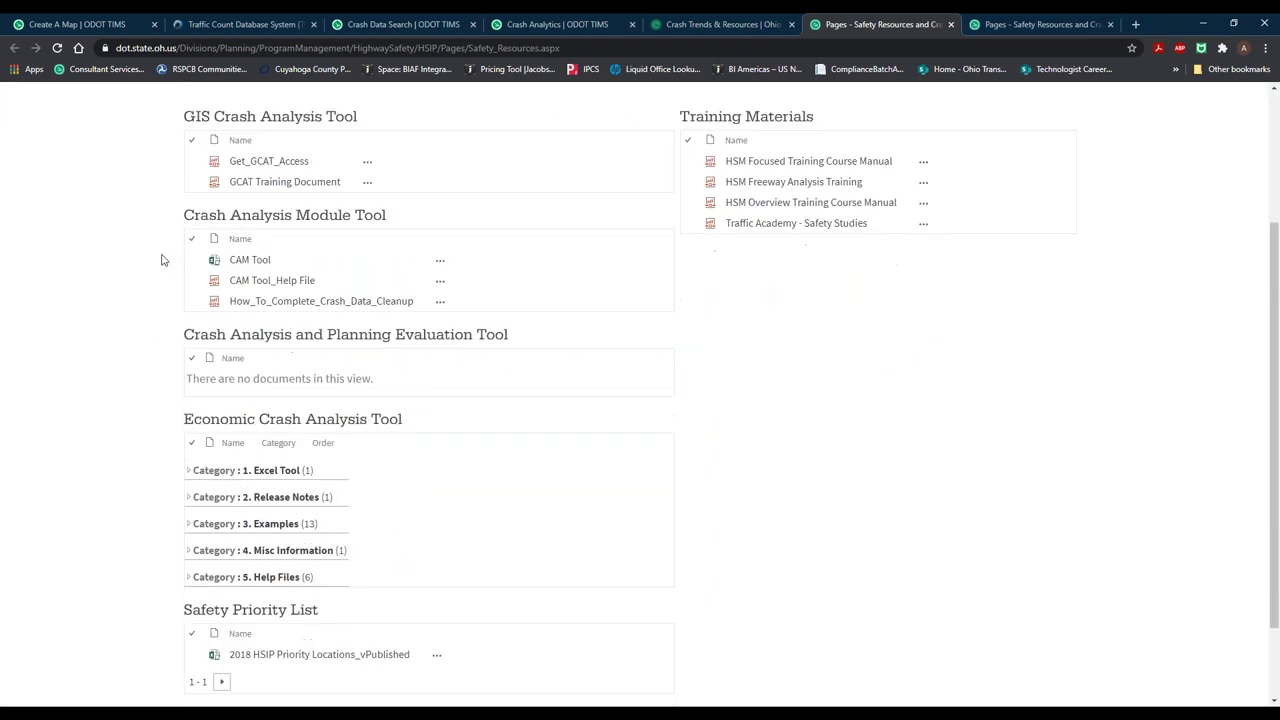
pyautogui.scroll(-2, 163, 340)
pyautogui.scroll(4, 165, 340)
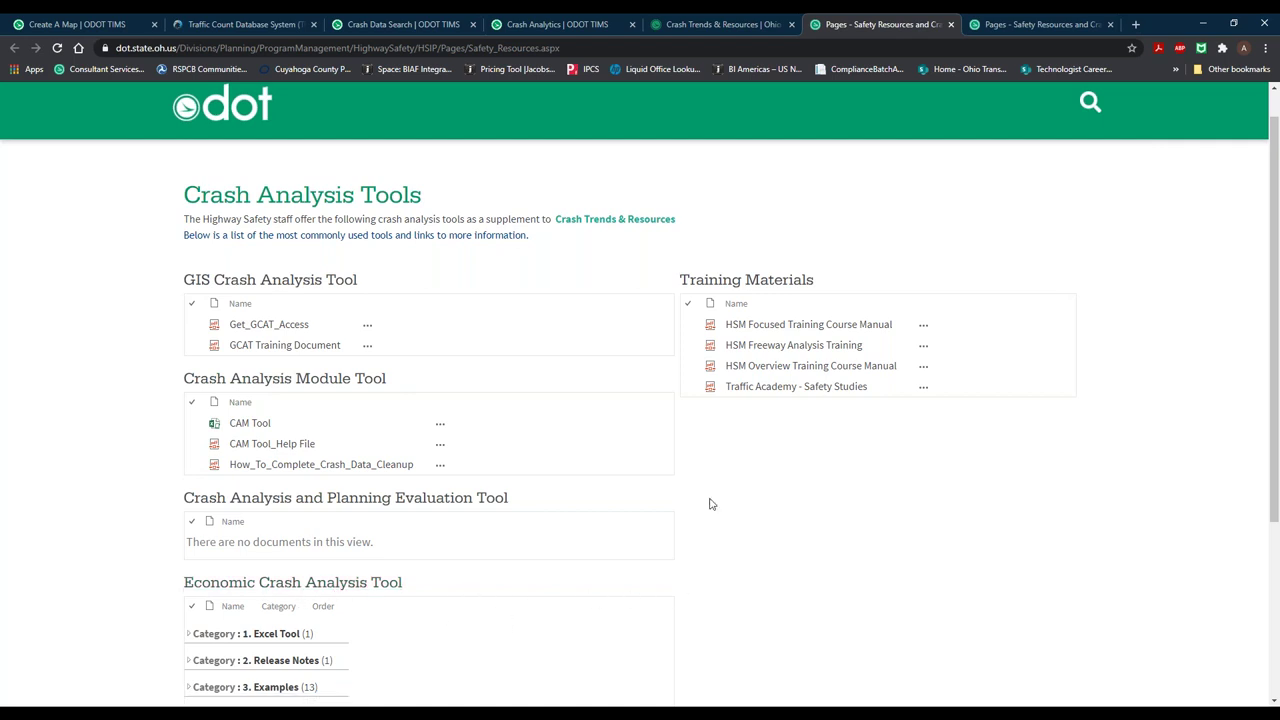
# Step: Switch to the TIMS Crash Data Search page and choose 2019, 2018 and 2017 as the crash years
pyautogui.click(325, 23)
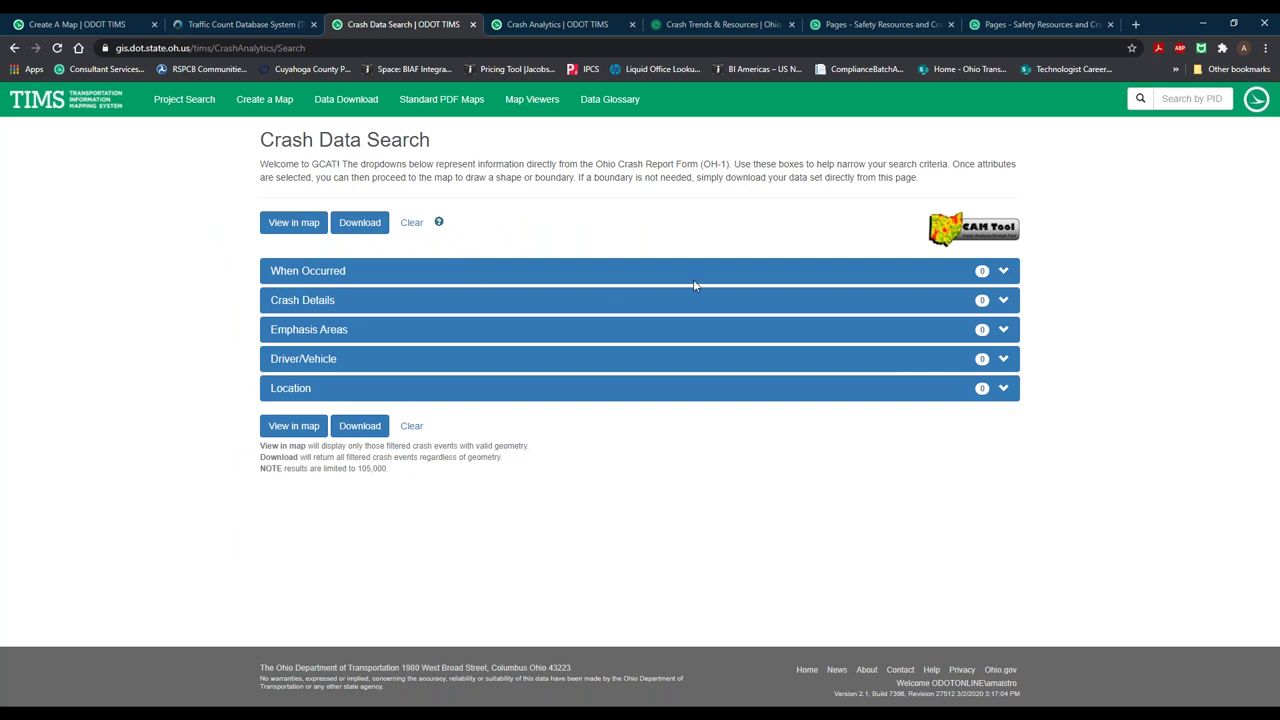
pyautogui.click(999, 276)
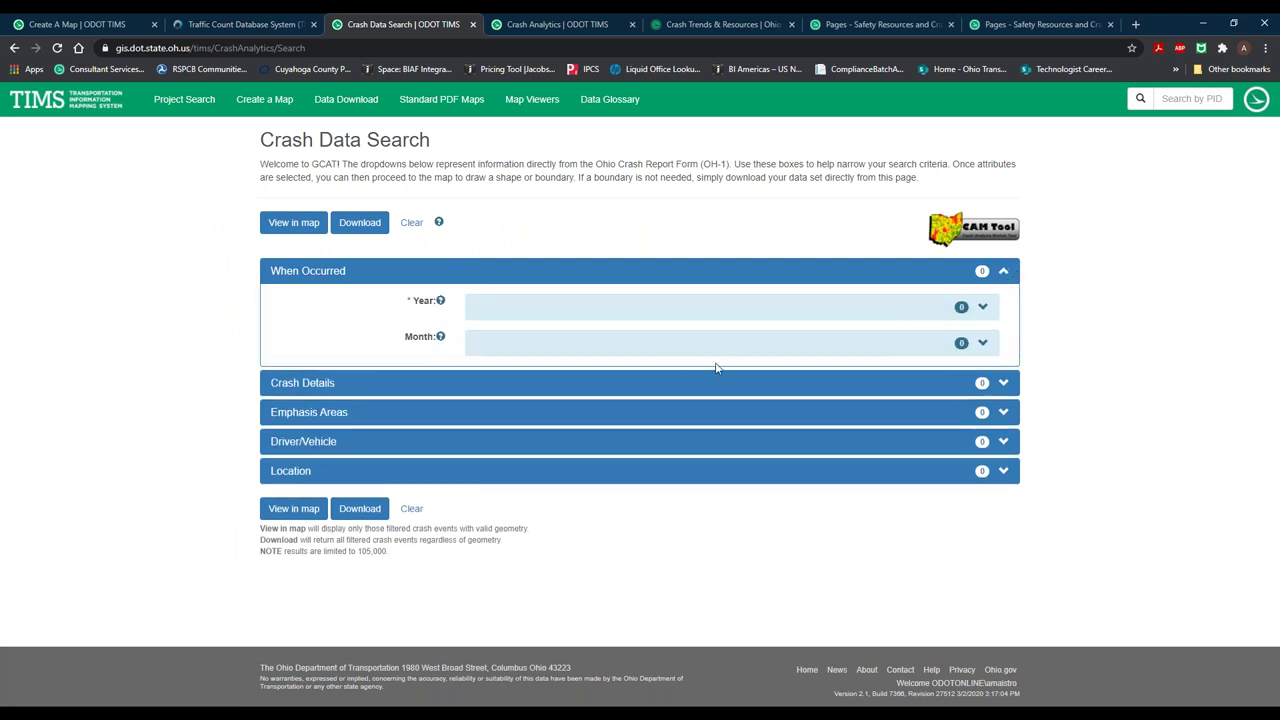
pyautogui.click(981, 311)
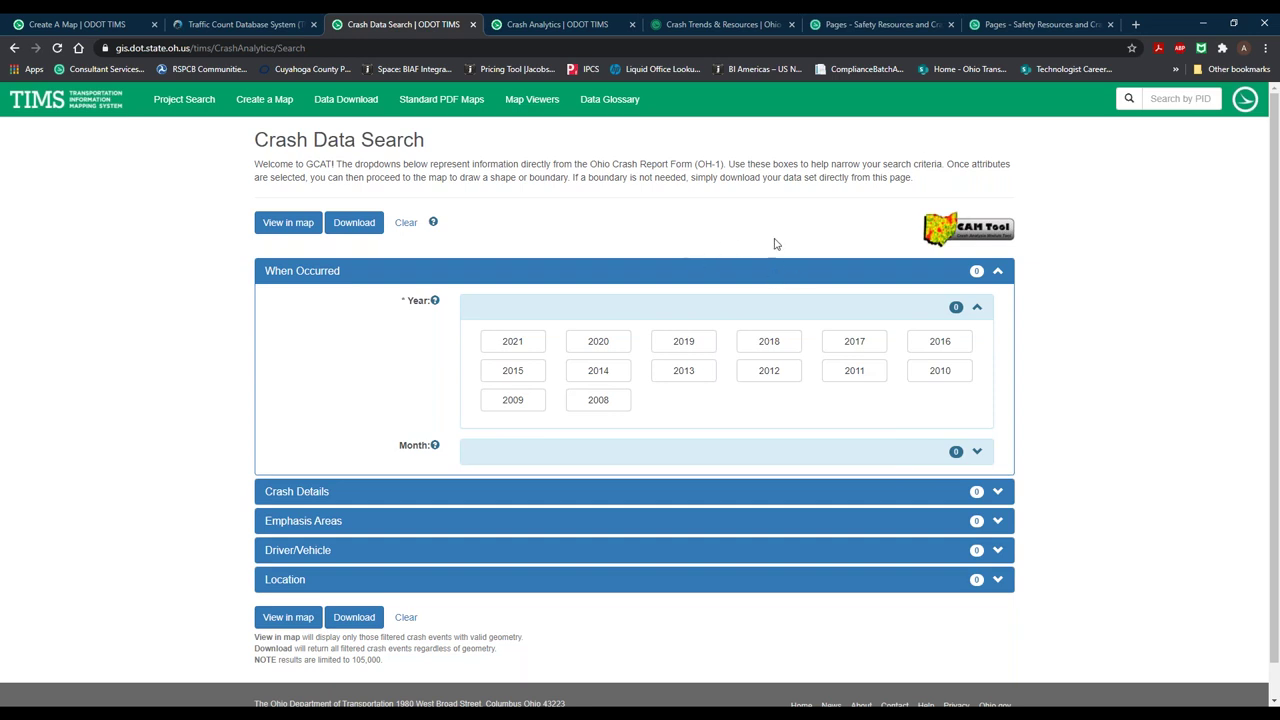
pyautogui.click(691, 345)
pyautogui.click(781, 347)
pyautogui.click(851, 344)
# Step: Expand the Month filter to review its options, and collapse it without choosing any month
pyautogui.scroll(-1, 1051, 327)
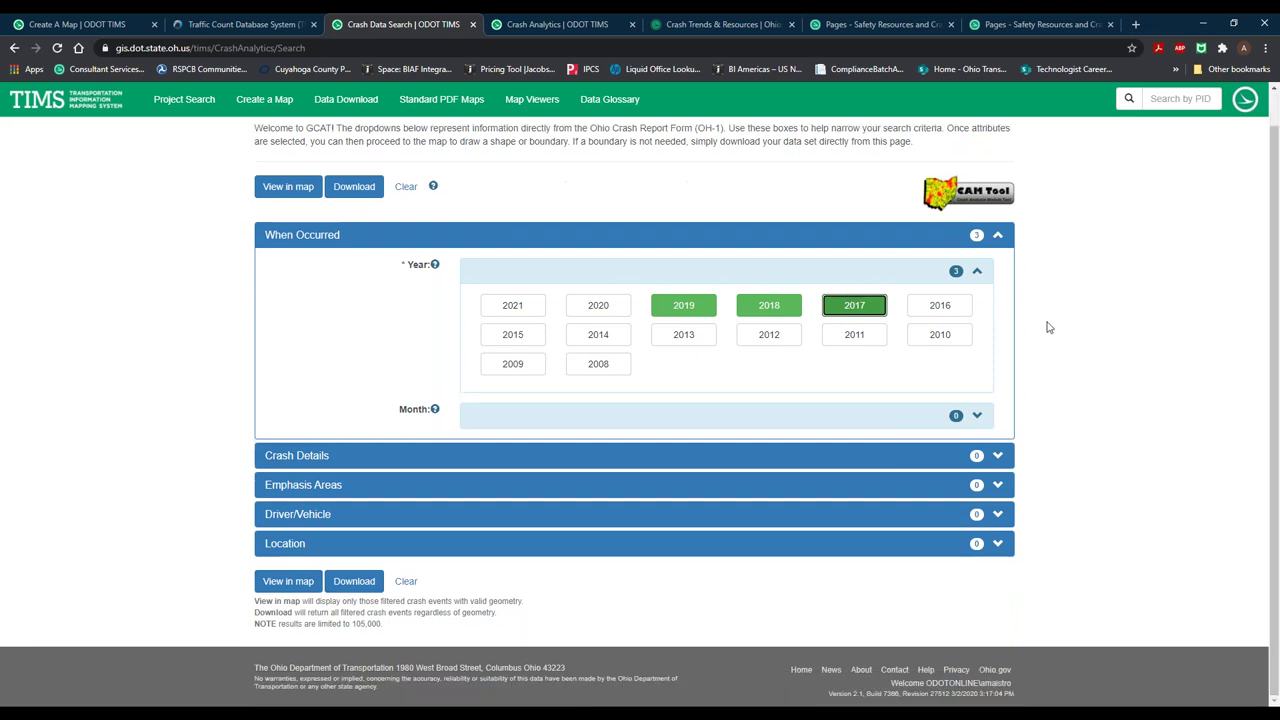
pyautogui.click(978, 424)
pyautogui.scroll(-2, 1008, 362)
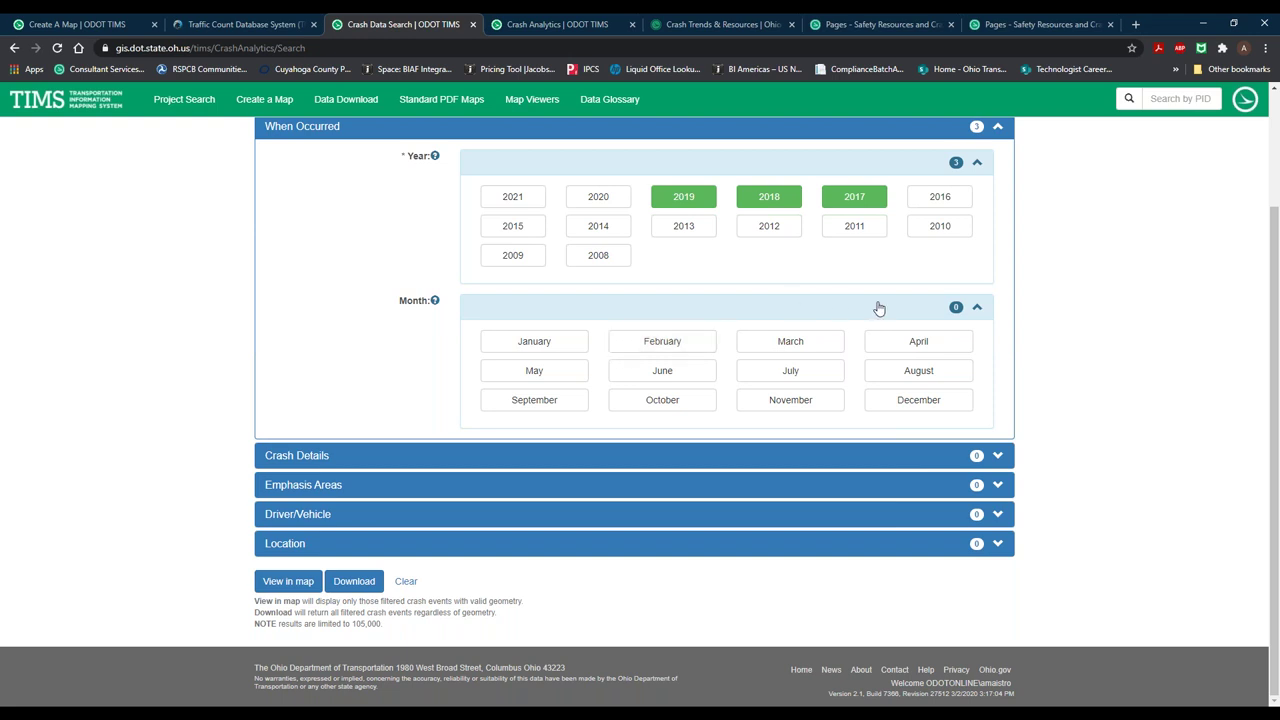
pyautogui.click(976, 309)
# Step: Review the Crash Details filters and the Emphasis Areas options, collapsing each section without choosing anything
pyautogui.click(993, 457)
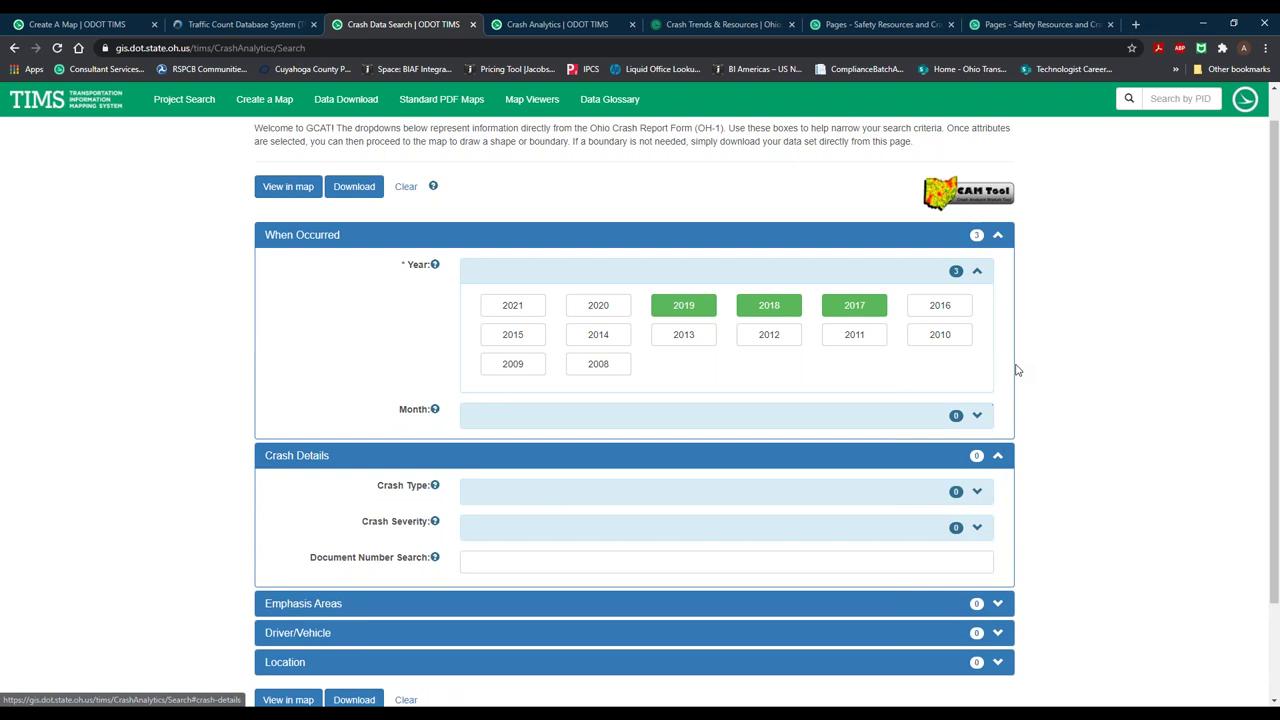
pyautogui.scroll(-1, 1017, 368)
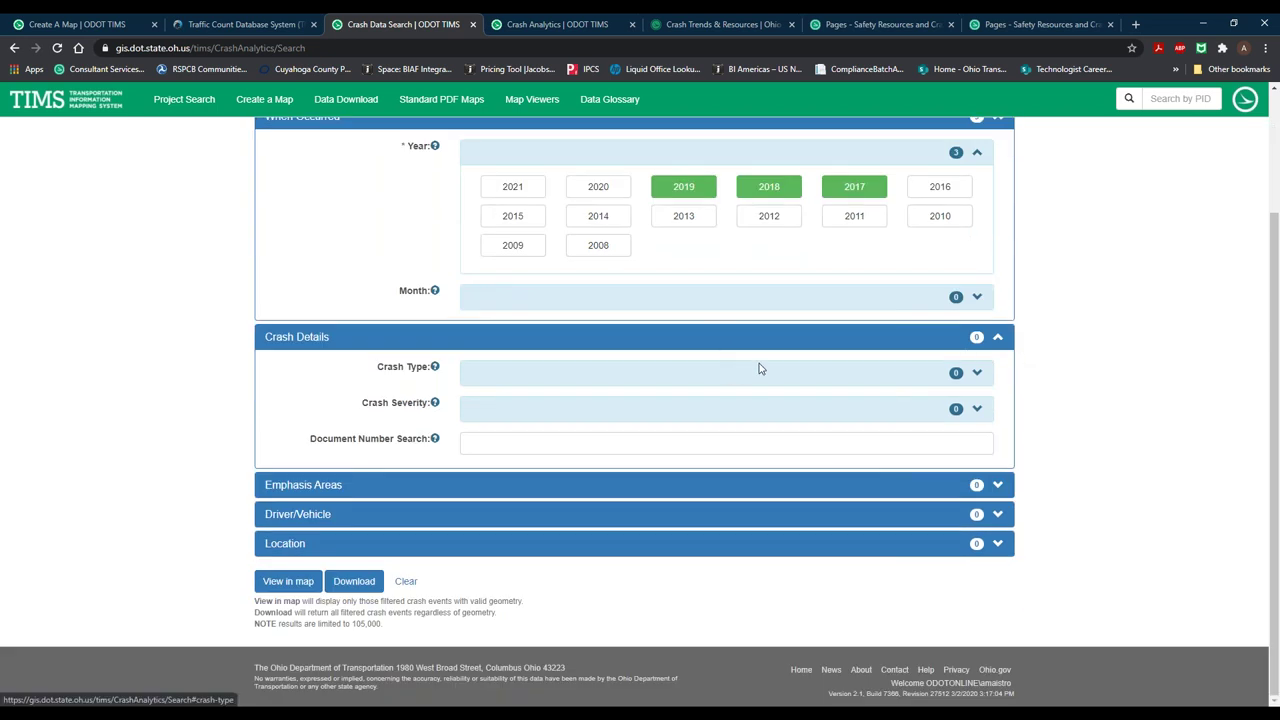
pyautogui.click(1002, 339)
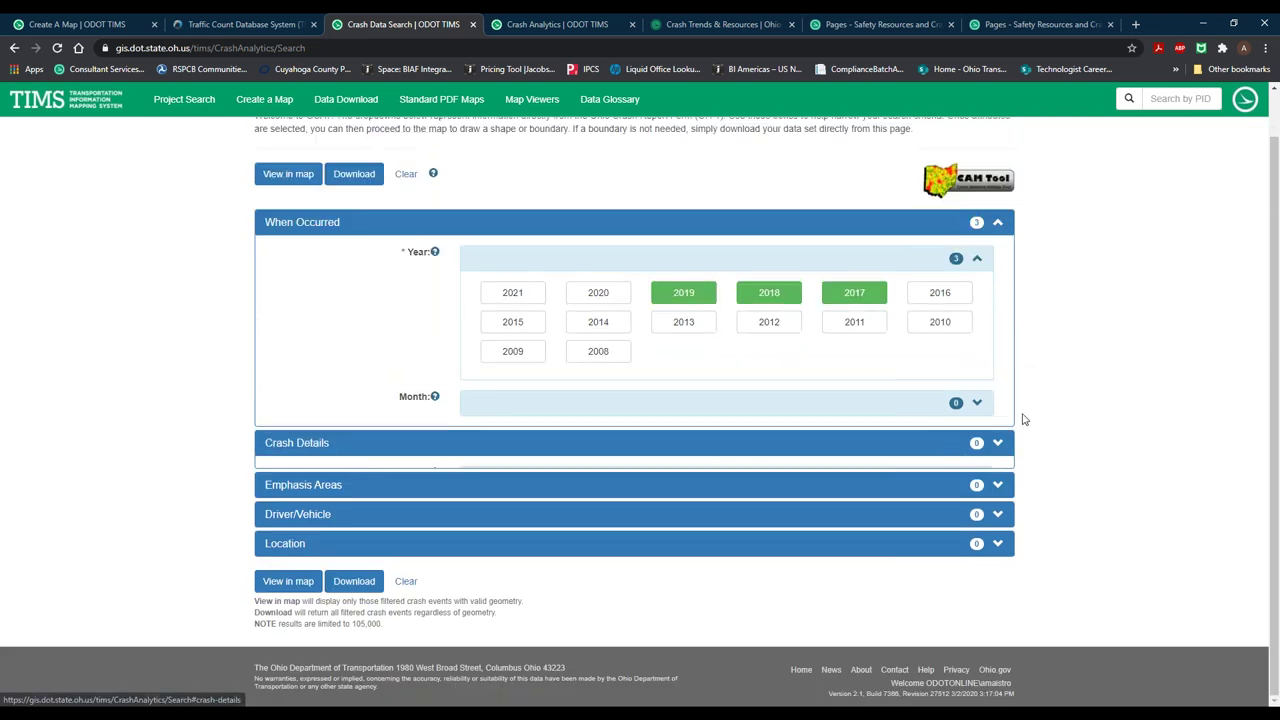
pyautogui.click(996, 482)
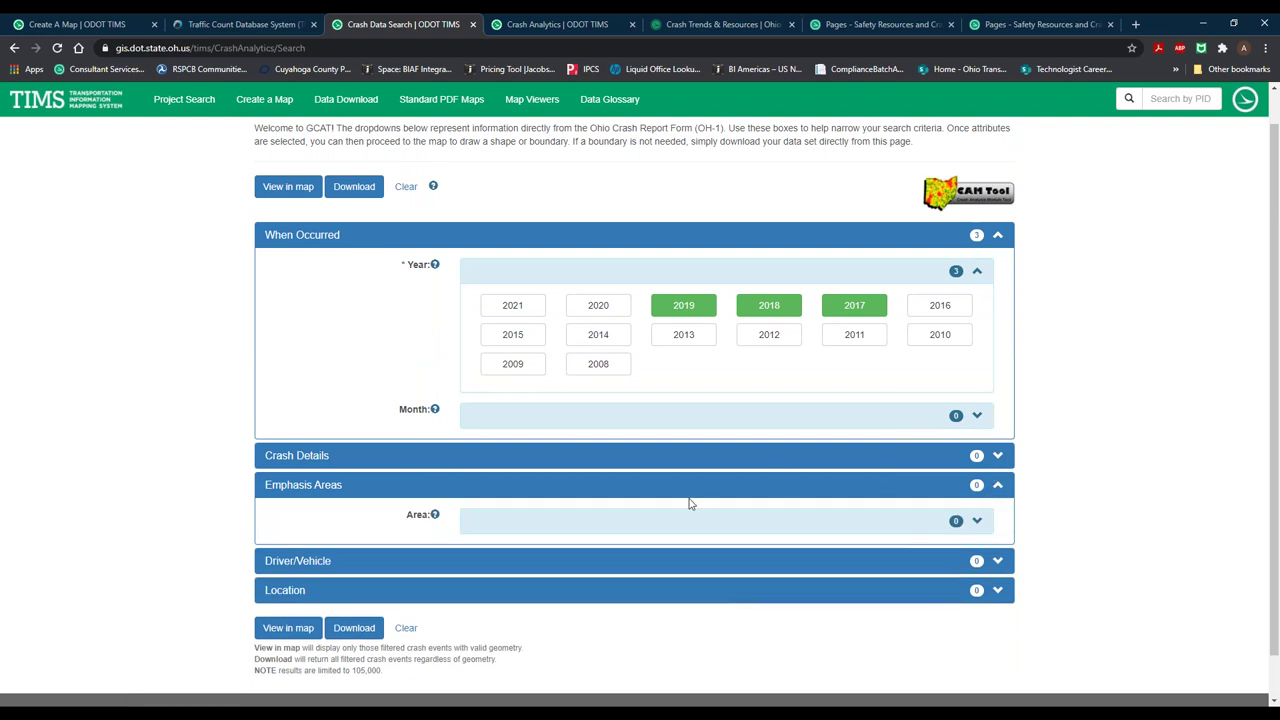
pyautogui.click(980, 522)
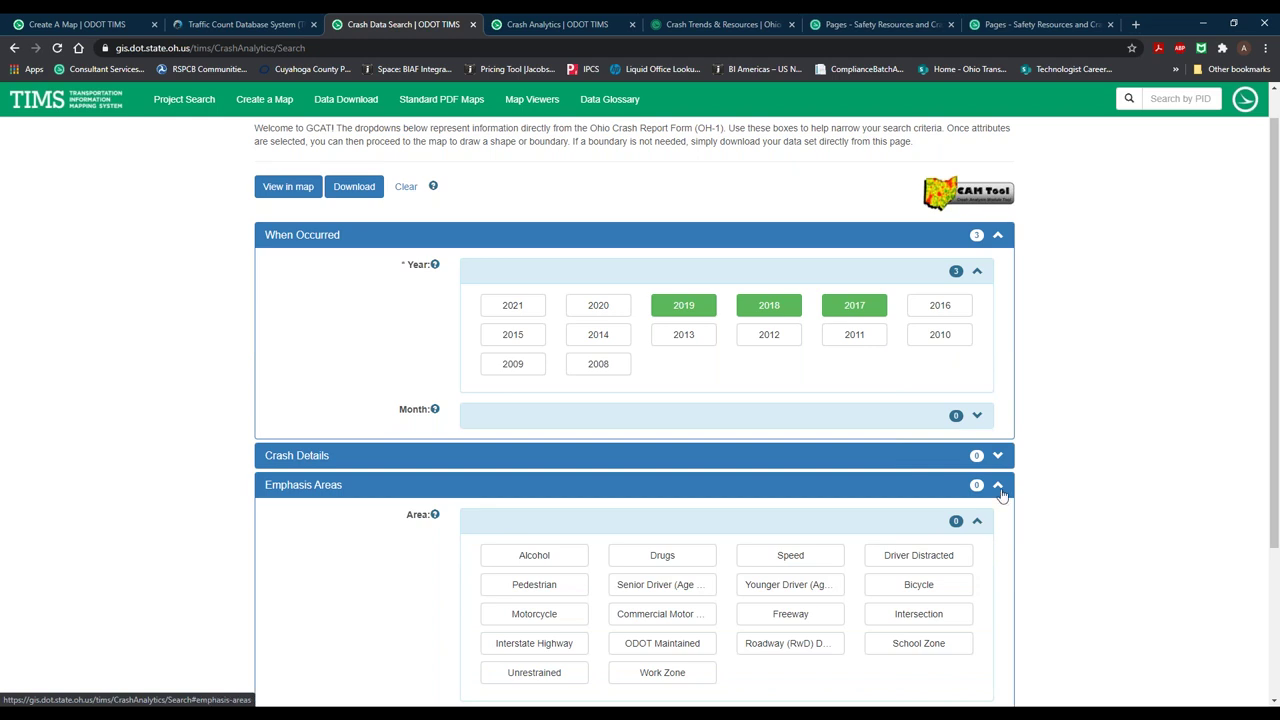
pyautogui.click(999, 488)
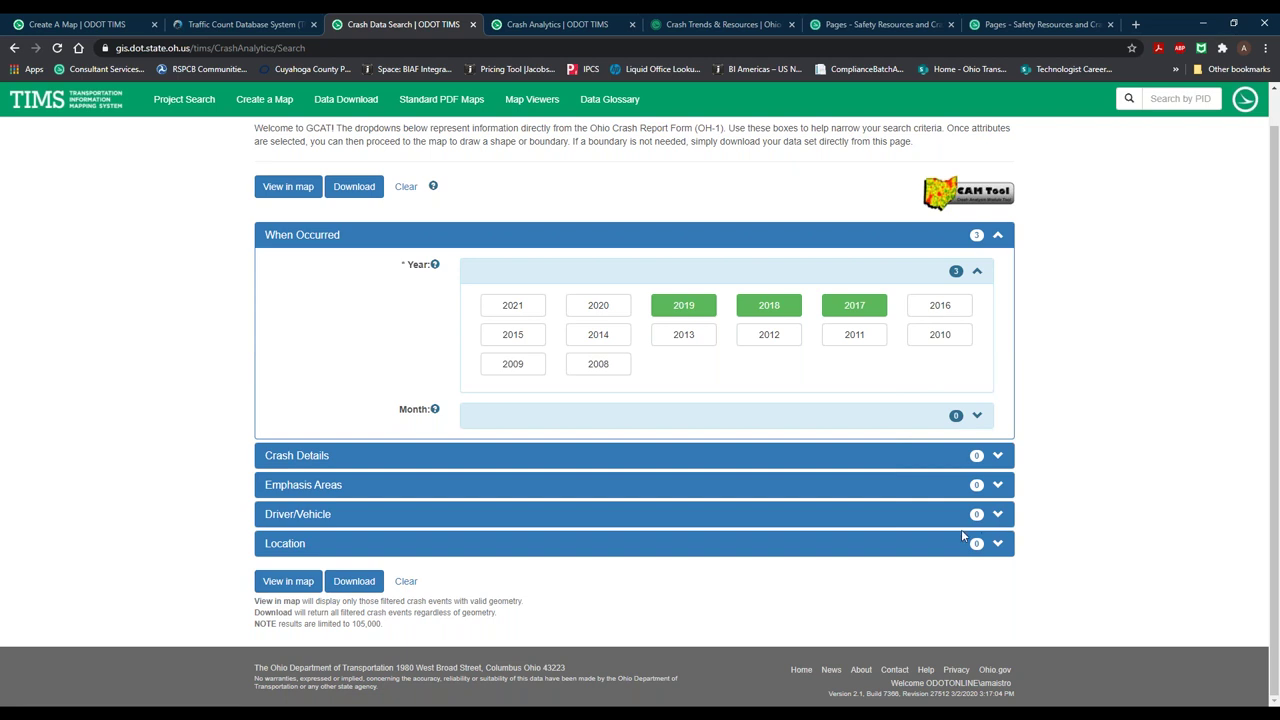
# Step: Expand the Location filters and read the help hints for NLFID Search, ODPS City/Village, County and Crash Location
pyautogui.click(996, 545)
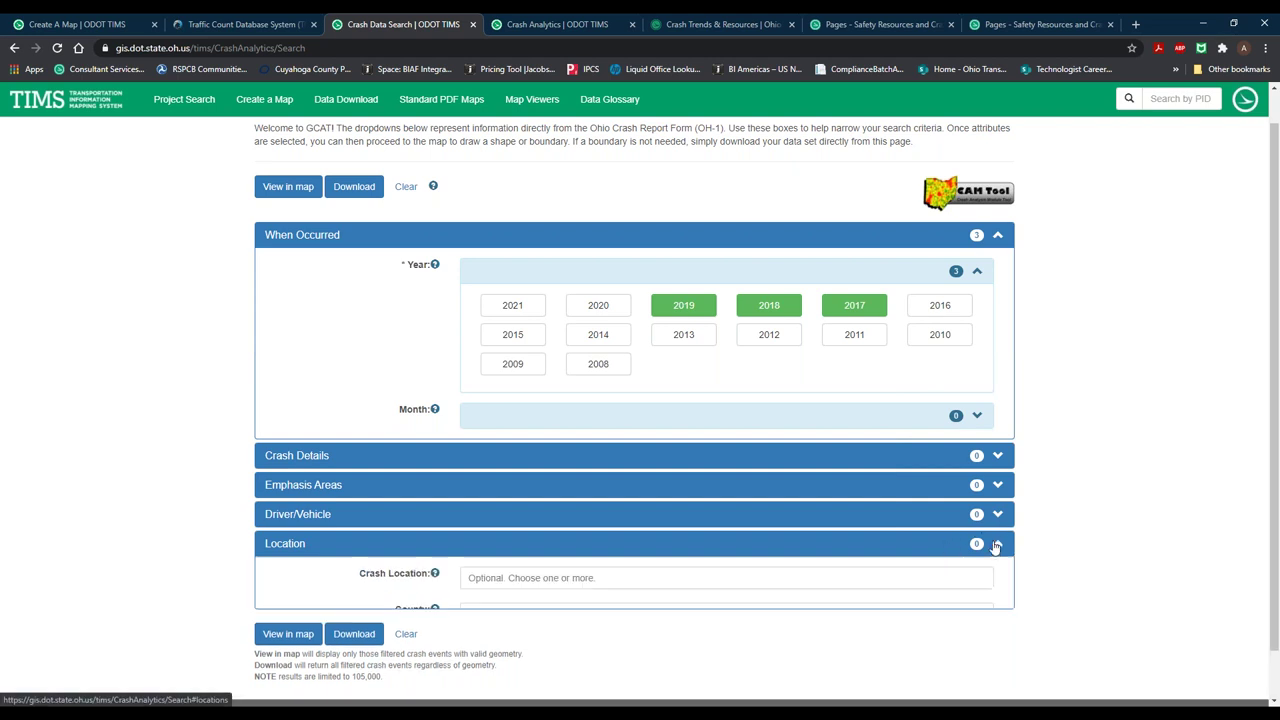
pyautogui.scroll(-2, 1034, 446)
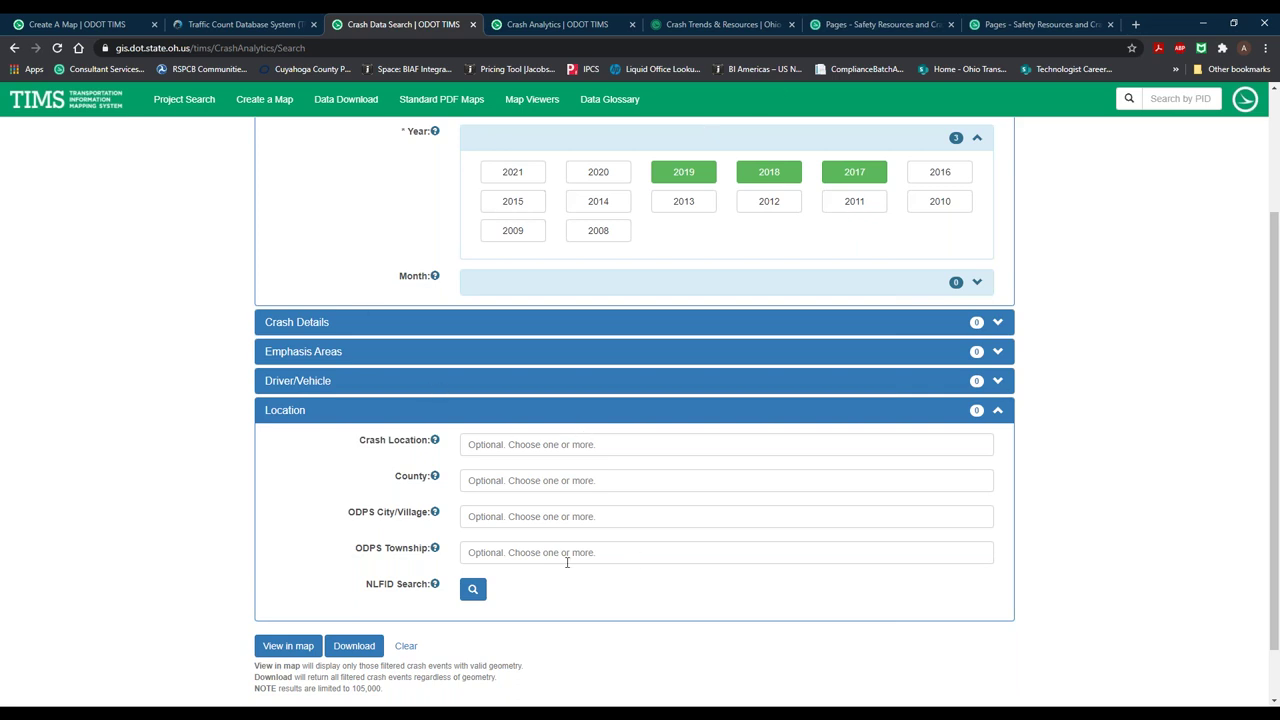
pyautogui.moveTo(434, 590)
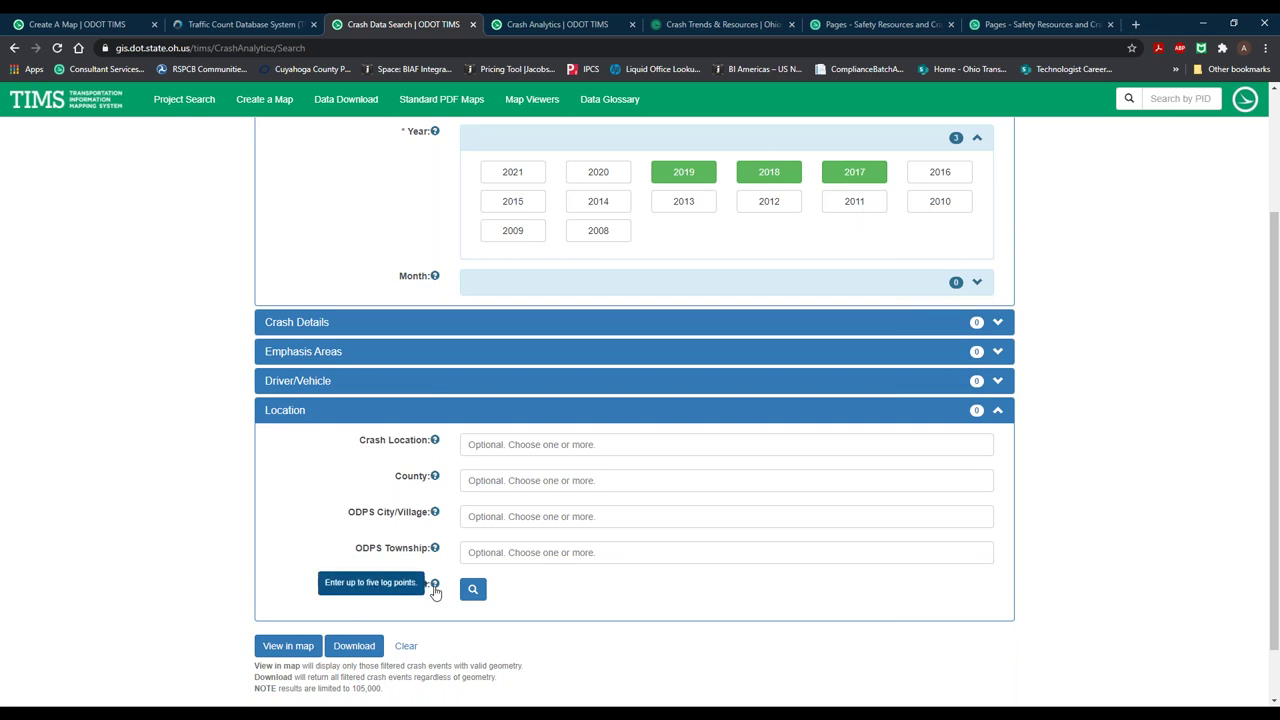
pyautogui.moveTo(434, 514)
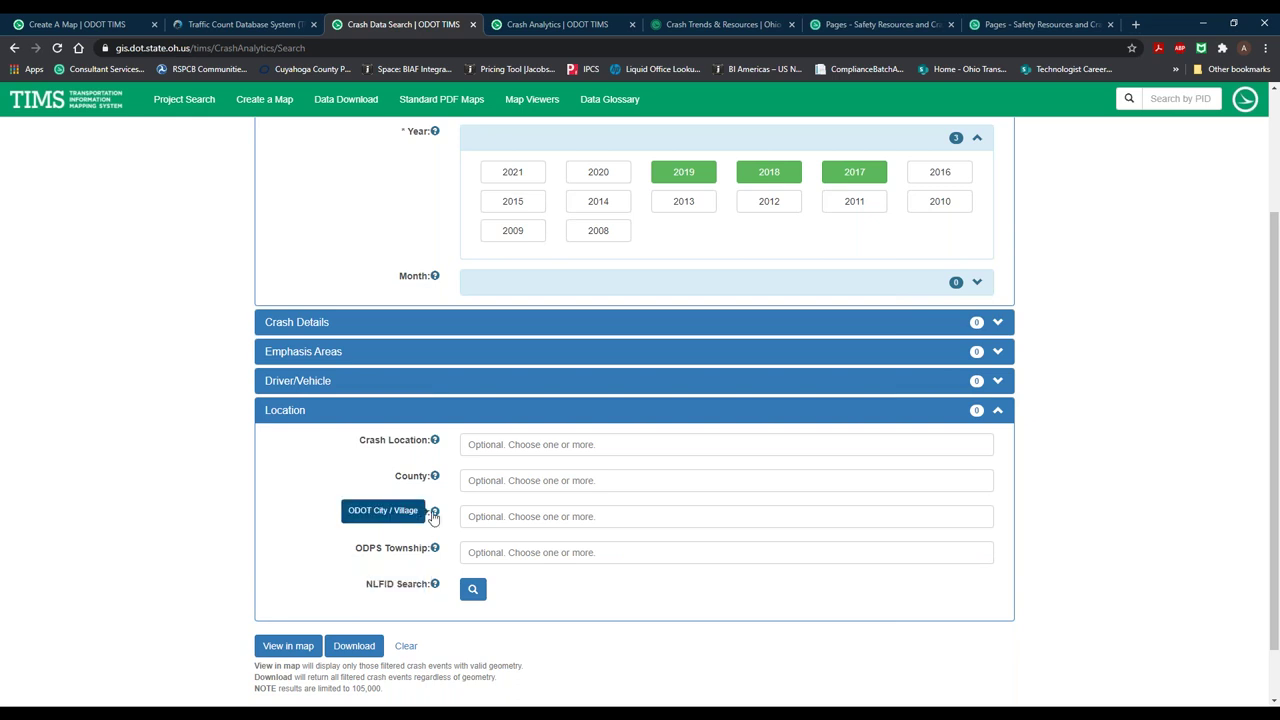
pyautogui.moveTo(434, 476)
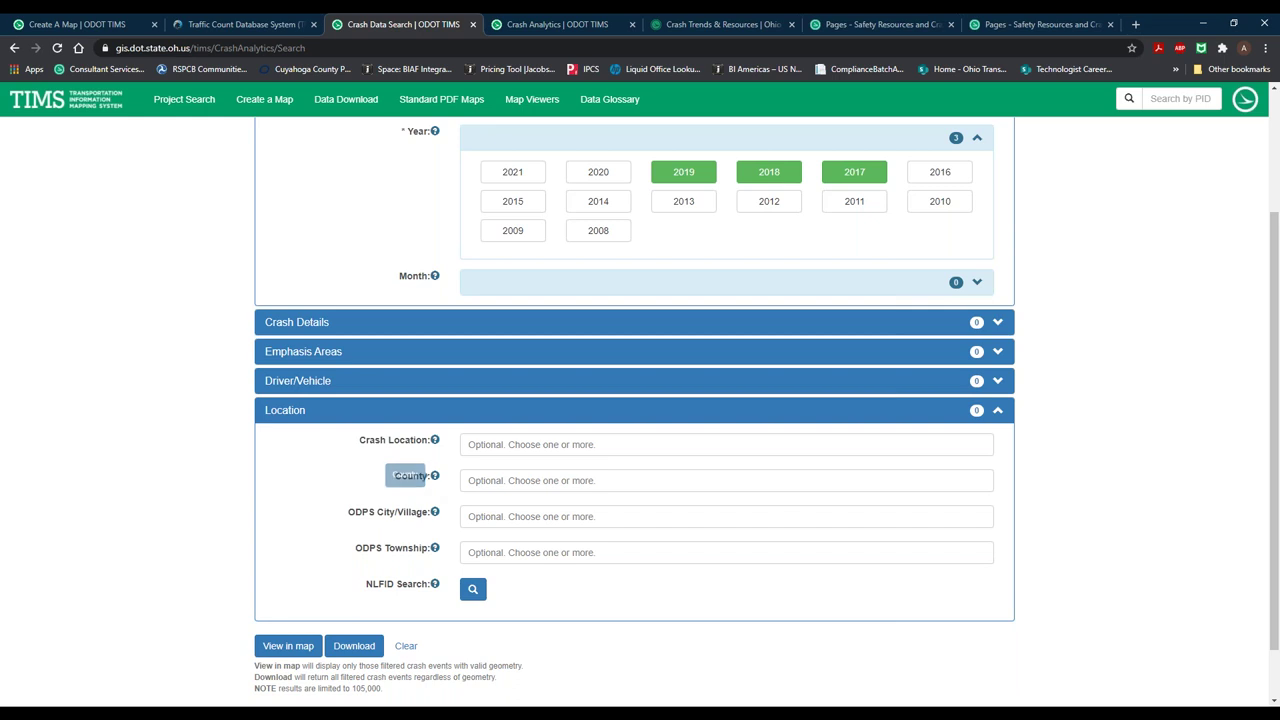
pyautogui.moveTo(434, 442)
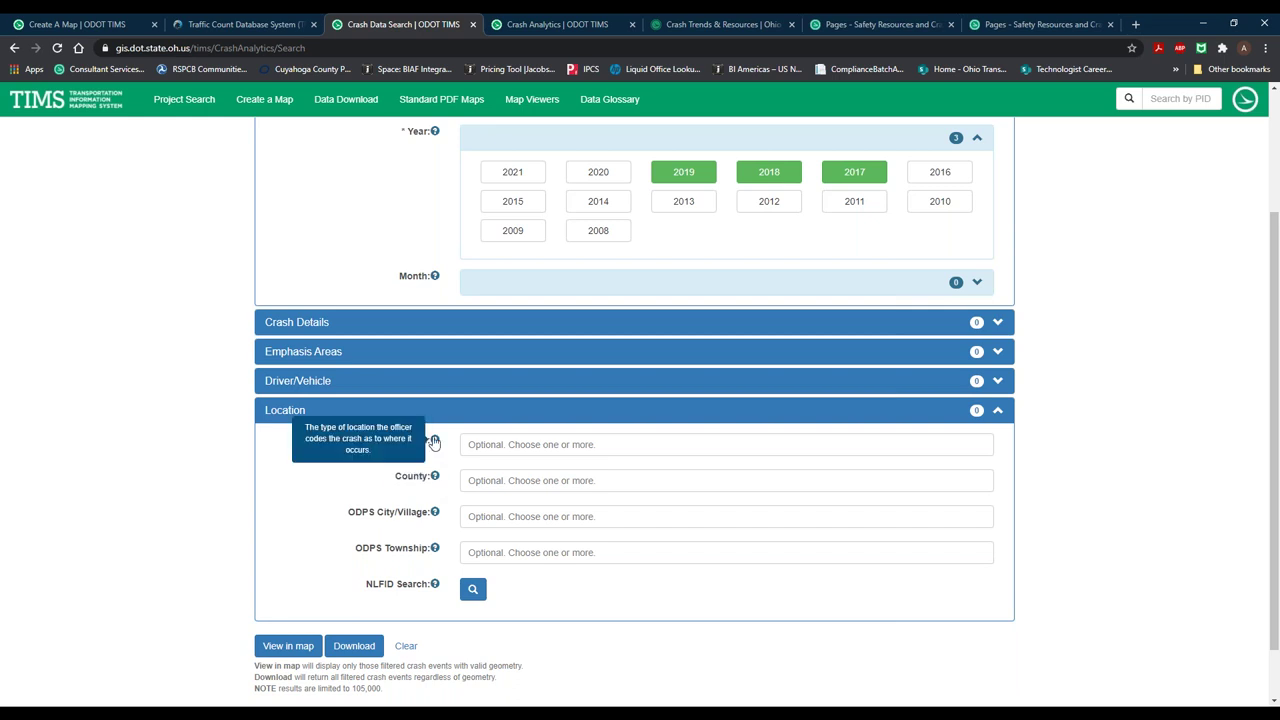
# Step: Review the Crash Location options and choose T-Intersection
pyautogui.click(494, 444)
pyautogui.click(375, 459)
pyautogui.click(541, 444)
pyautogui.scroll(-1, 595, 476)
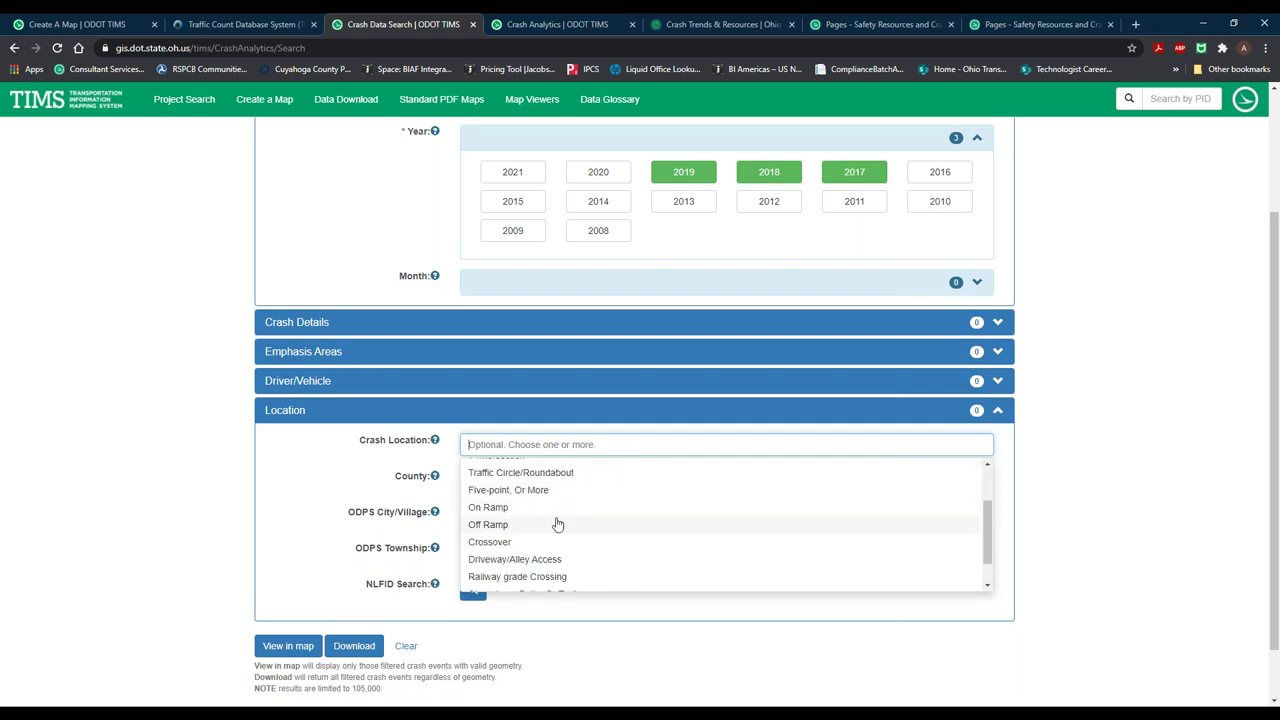
pyautogui.scroll(1, 552, 533)
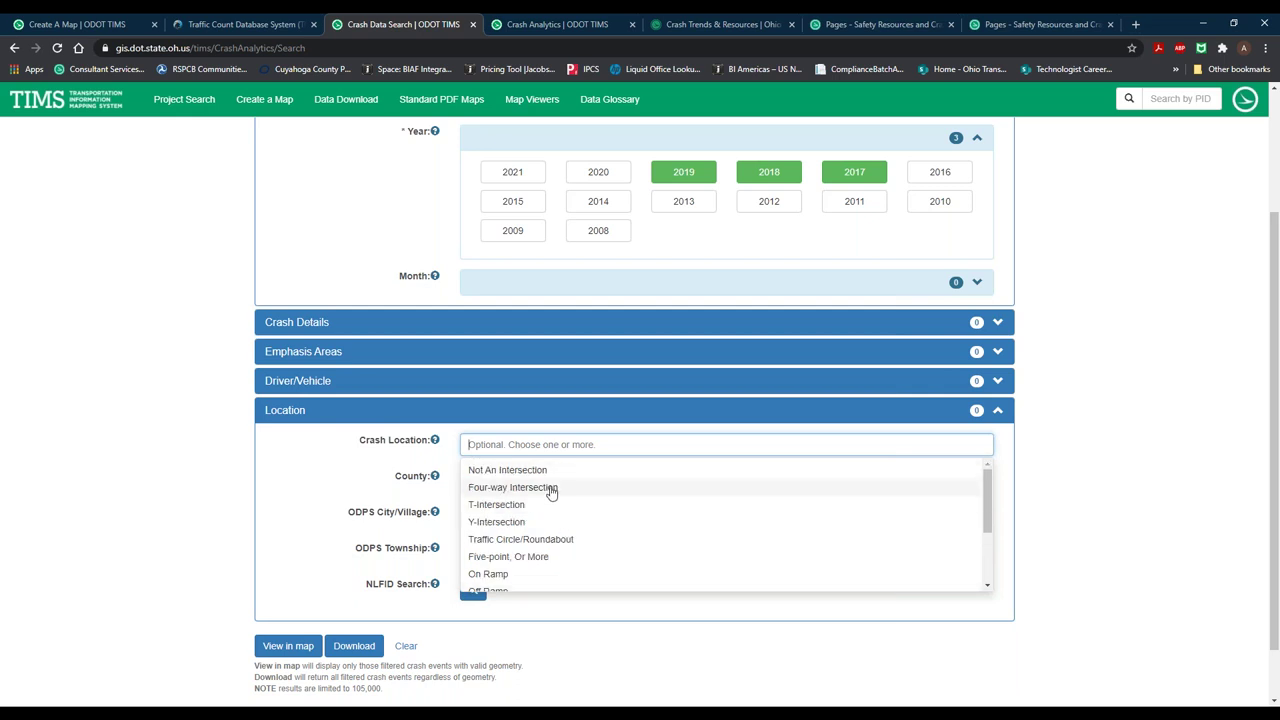
pyautogui.click(530, 505)
pyautogui.click(309, 477)
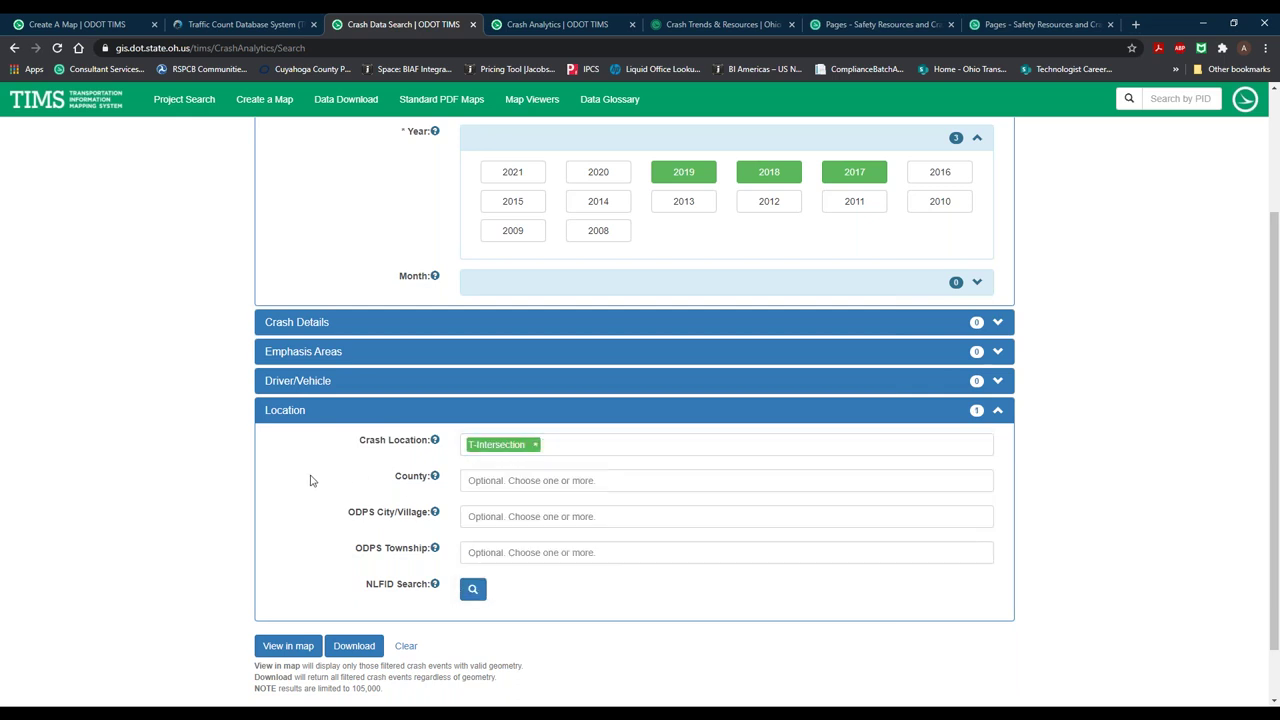
# Step: Add Adams as the county in the Location filters
pyautogui.click(539, 478)
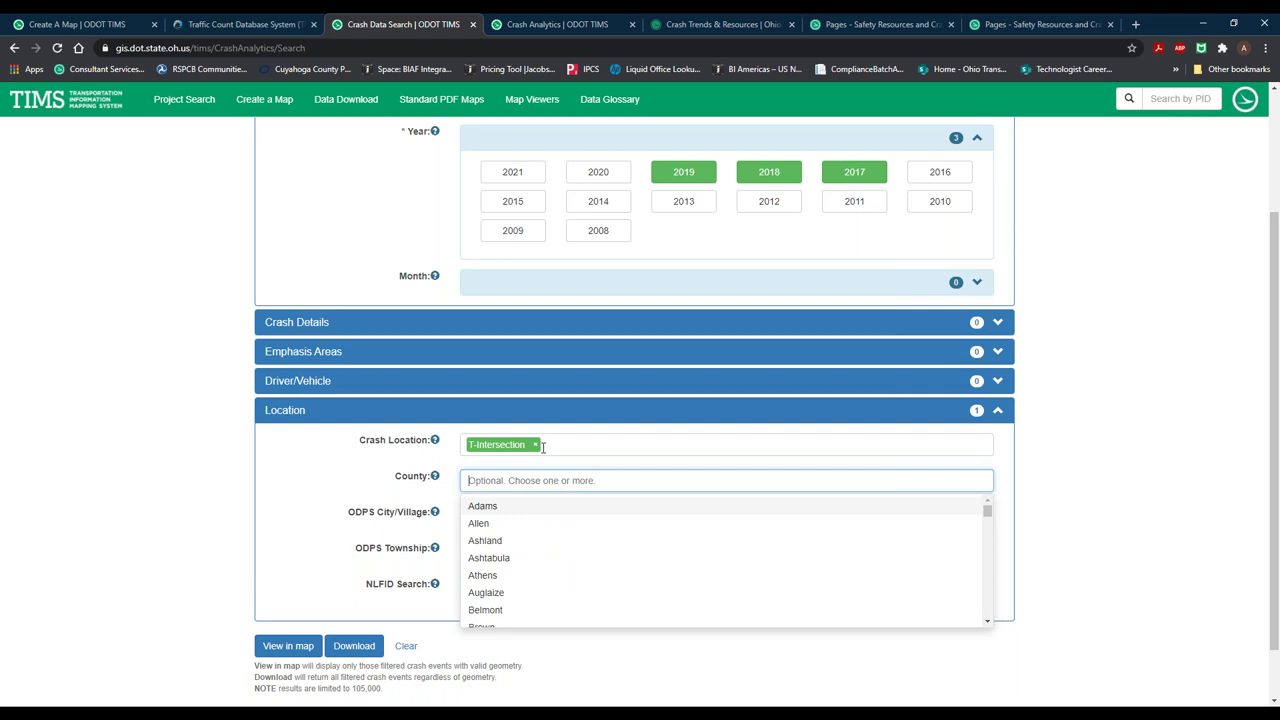
pyautogui.click(500, 508)
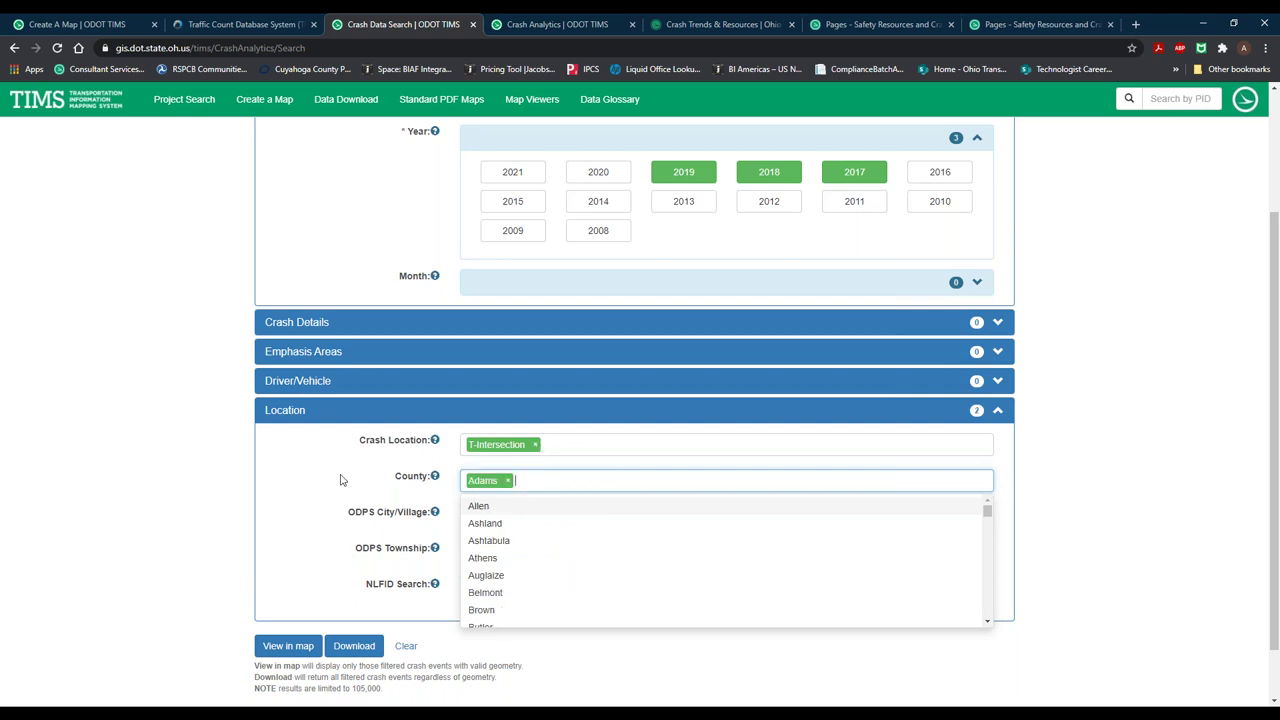
pyautogui.click(393, 488)
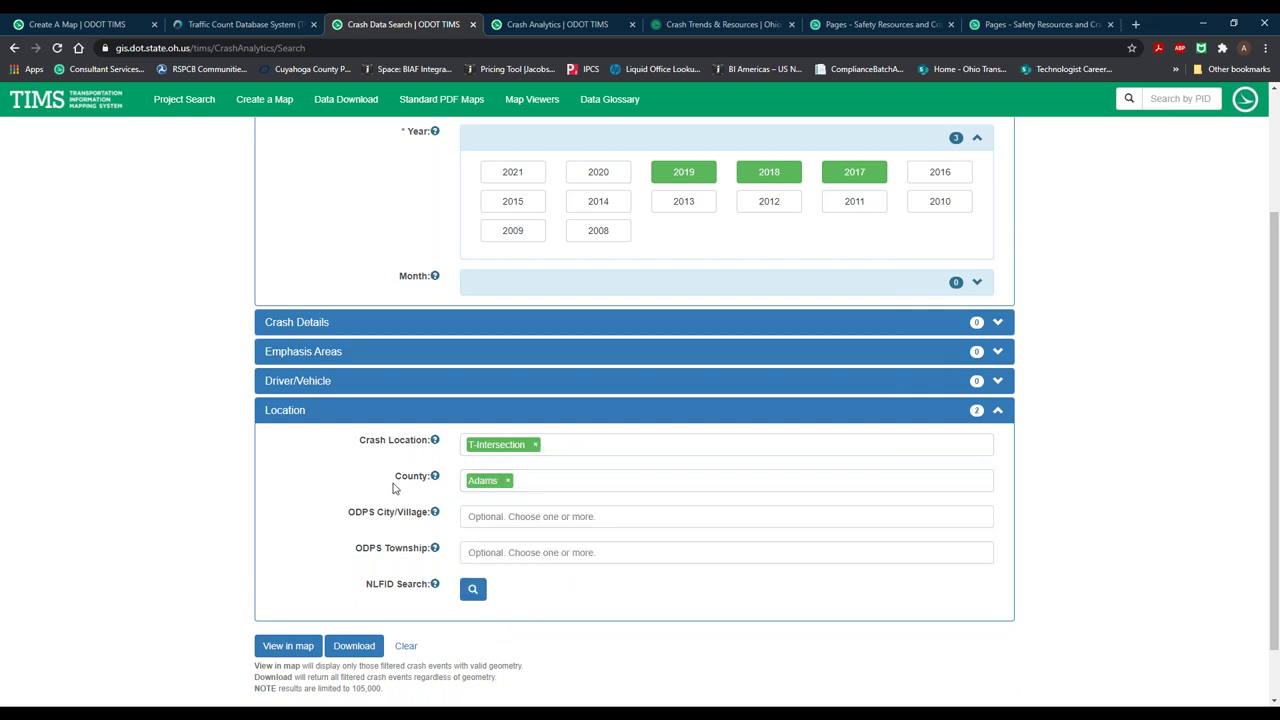
# Step: Remove the Adams county and T-Intersection crash location from the Location filters
pyautogui.click(507, 481)
pyautogui.click(535, 444)
pyautogui.click(345, 480)
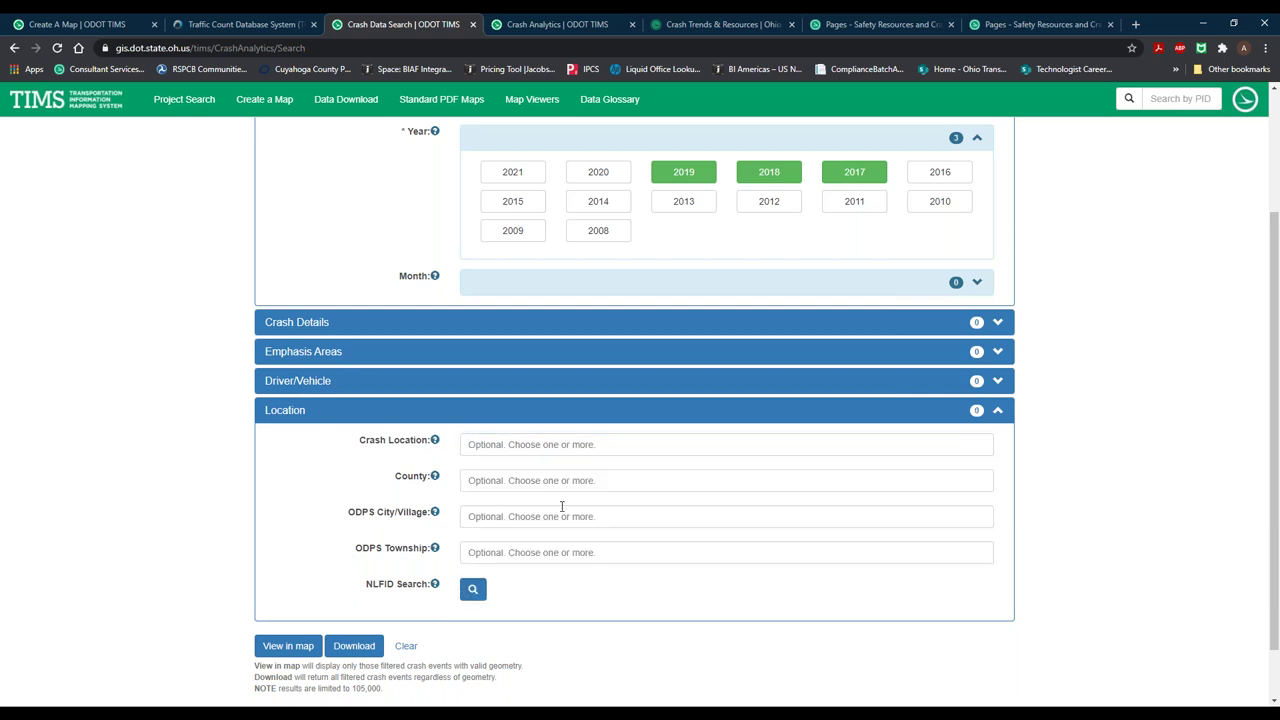
# Step: Filter the crashes to the ODPS city/village North Royalton and display the query results in the interactive map
pyautogui.click(533, 514)
pyautogui.write('north')
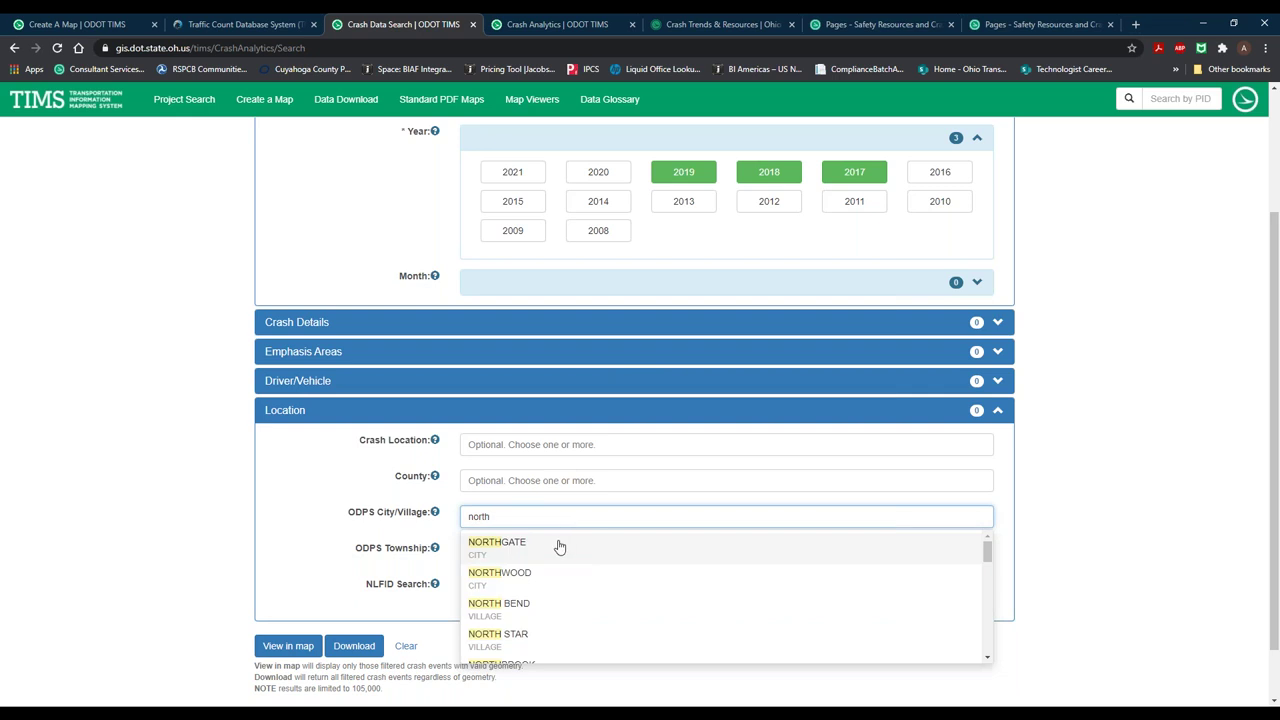
pyautogui.press('Down')
pyautogui.press('Up')
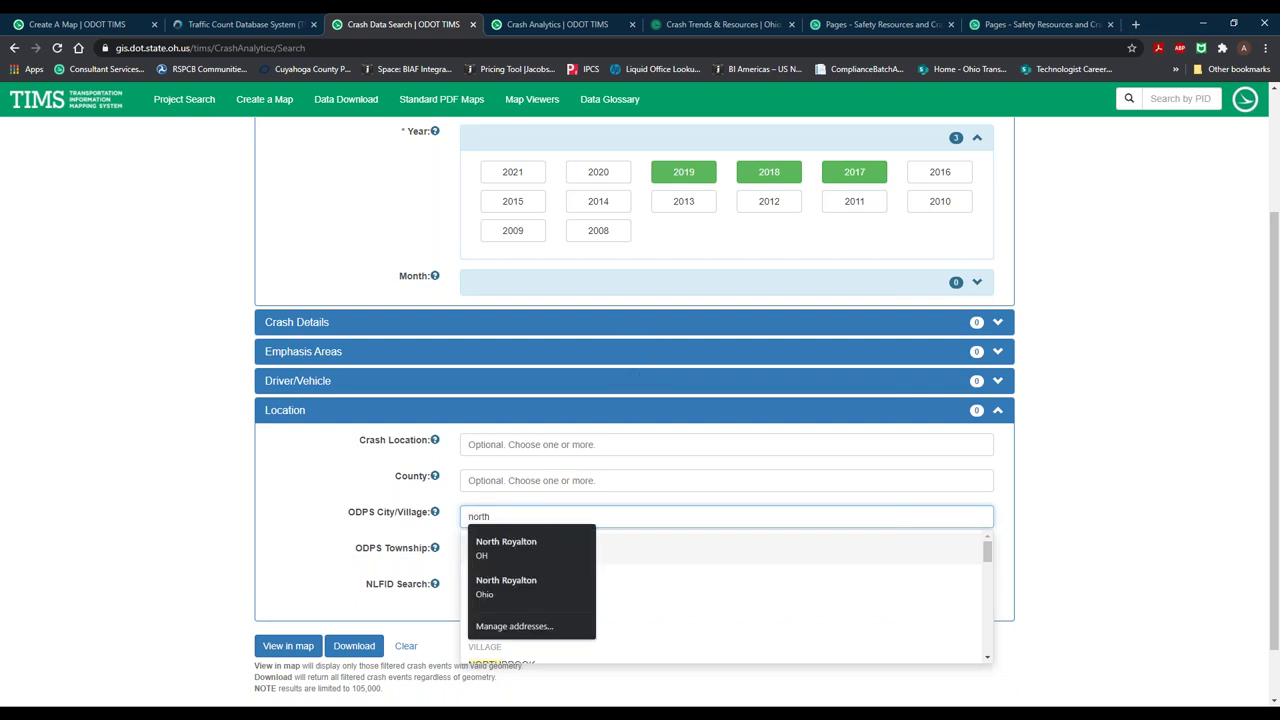
pyautogui.write('roy')
pyautogui.click(520, 548)
pyautogui.click(280, 549)
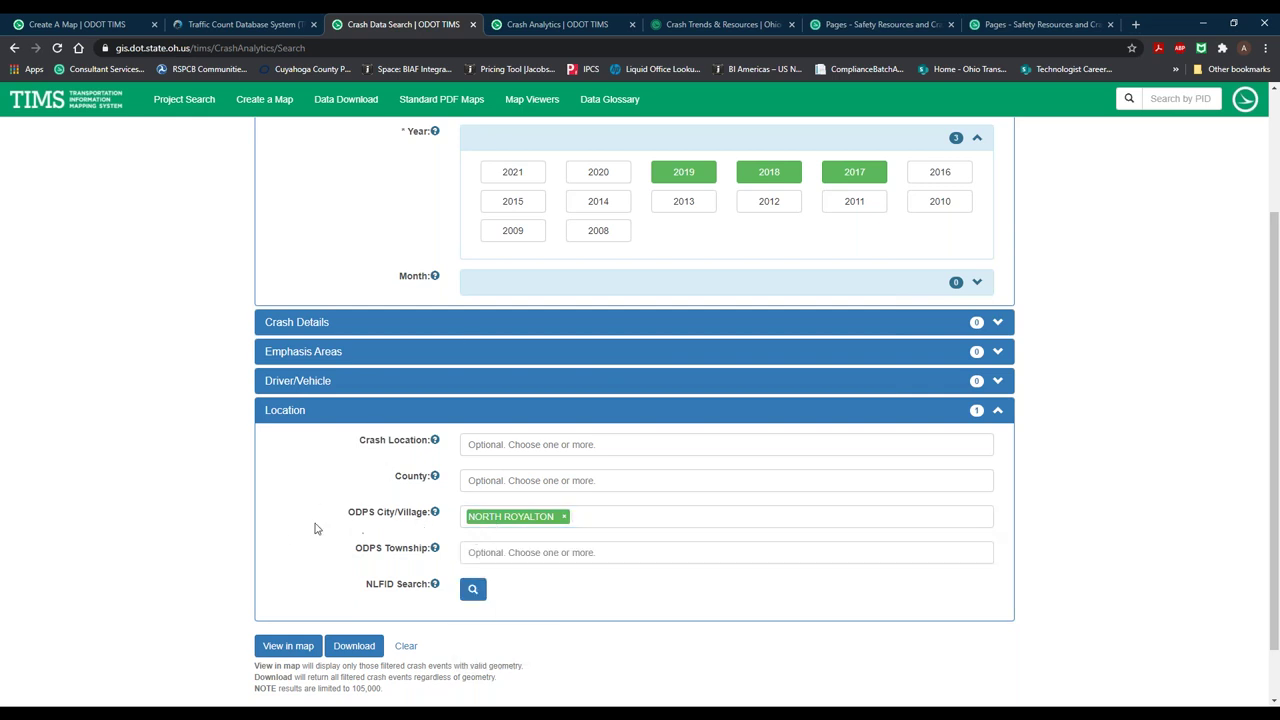
pyautogui.click(292, 647)
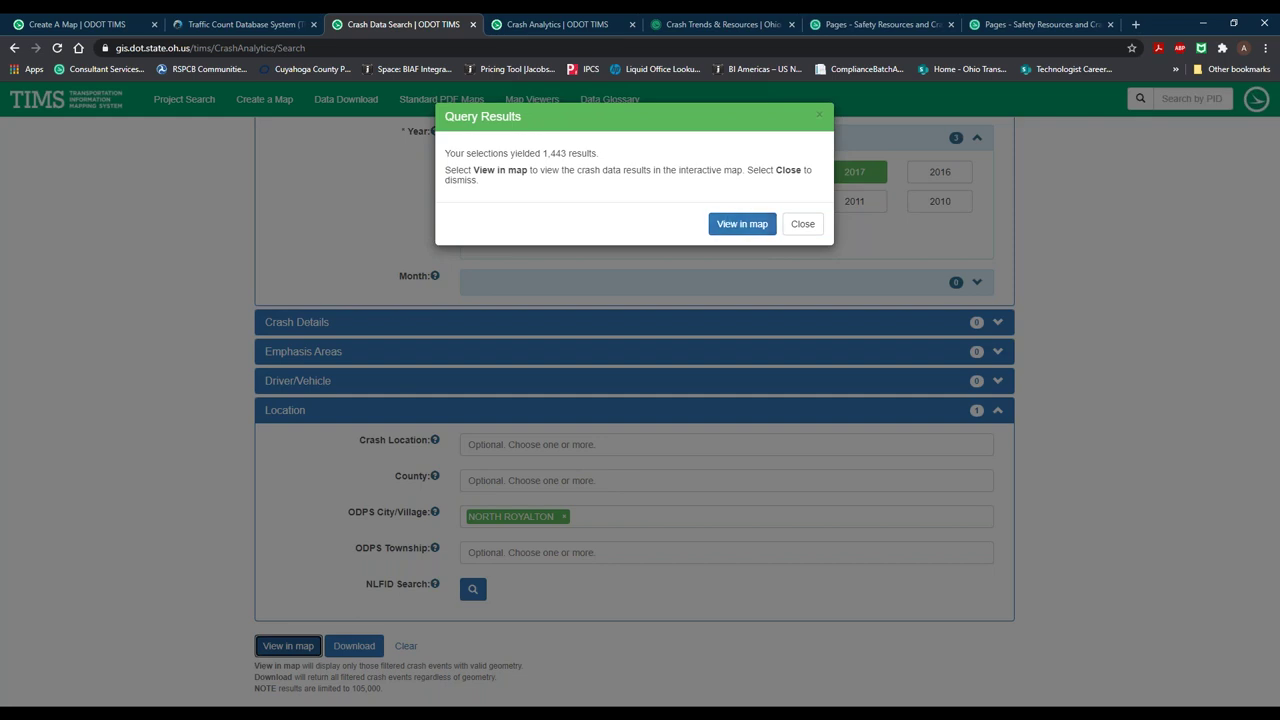
pyautogui.click(716, 224)
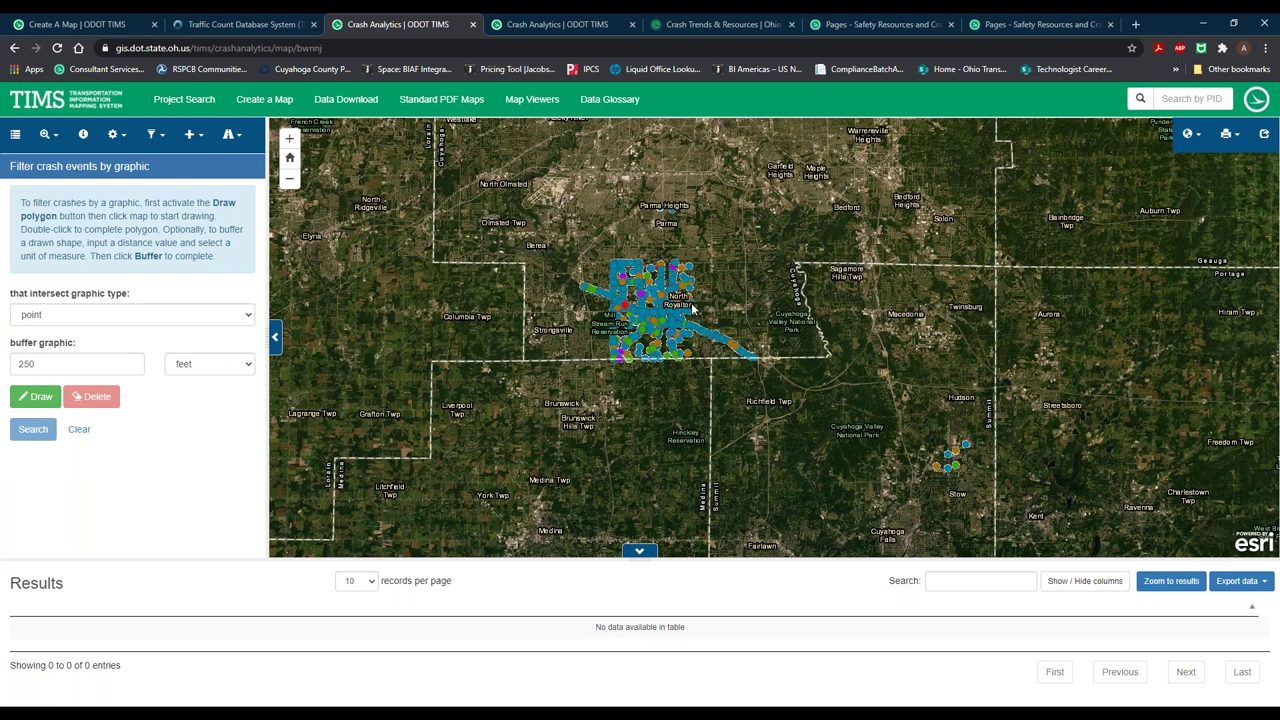
# Step: Draw a four-sided polygon graphic around the signalized intersection and adjacent shopping plaza northeast of the North Royalton label
pyautogui.scroll(3, 692, 310)
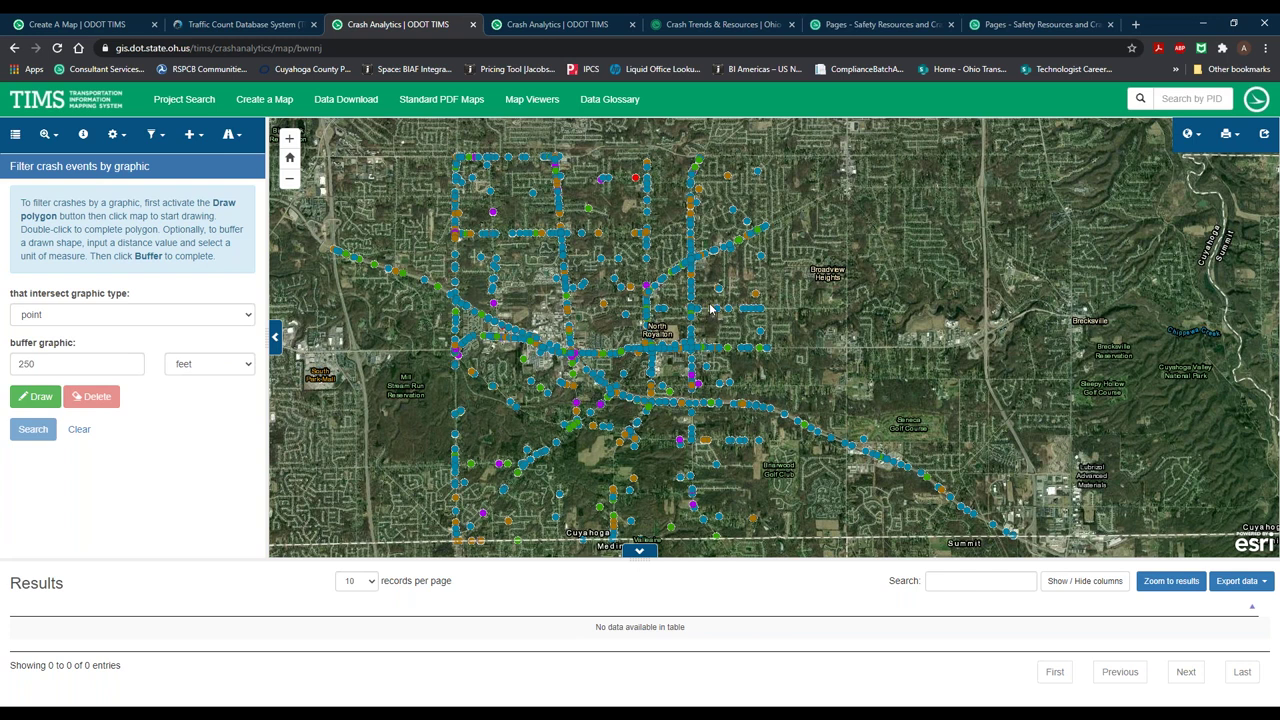
pyautogui.scroll(2, 710, 310)
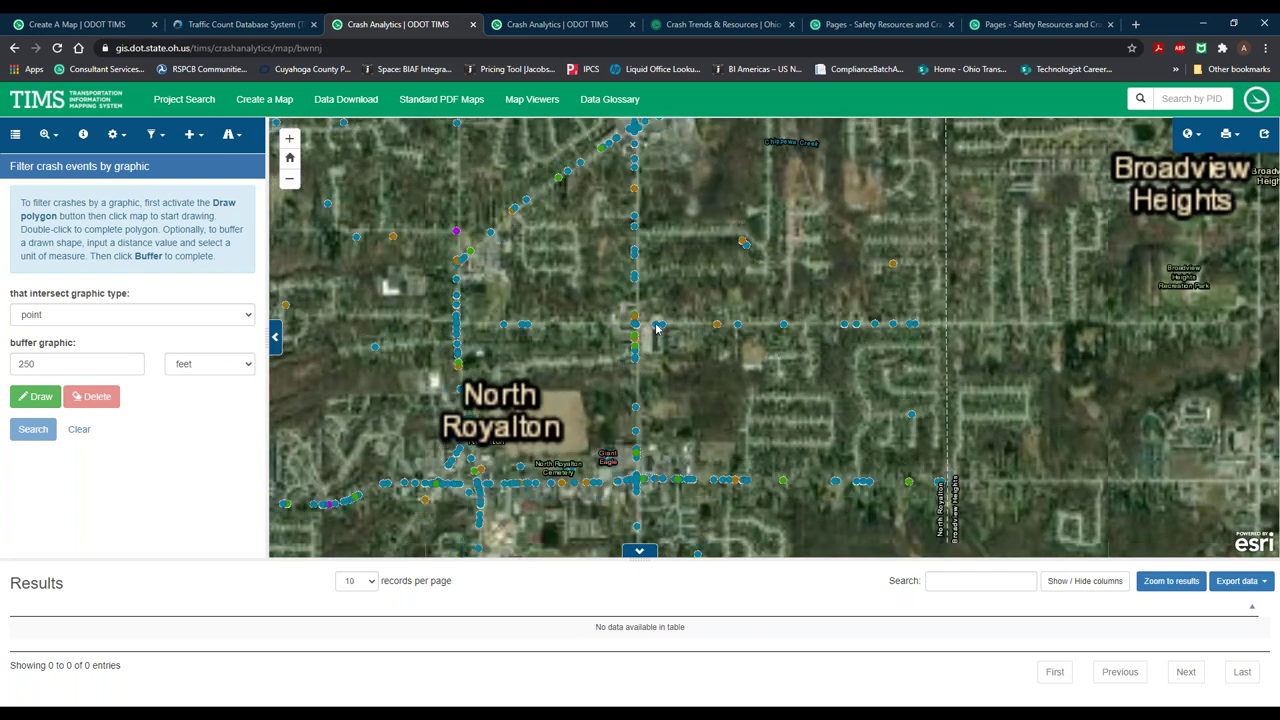
pyautogui.scroll(2, 641, 333)
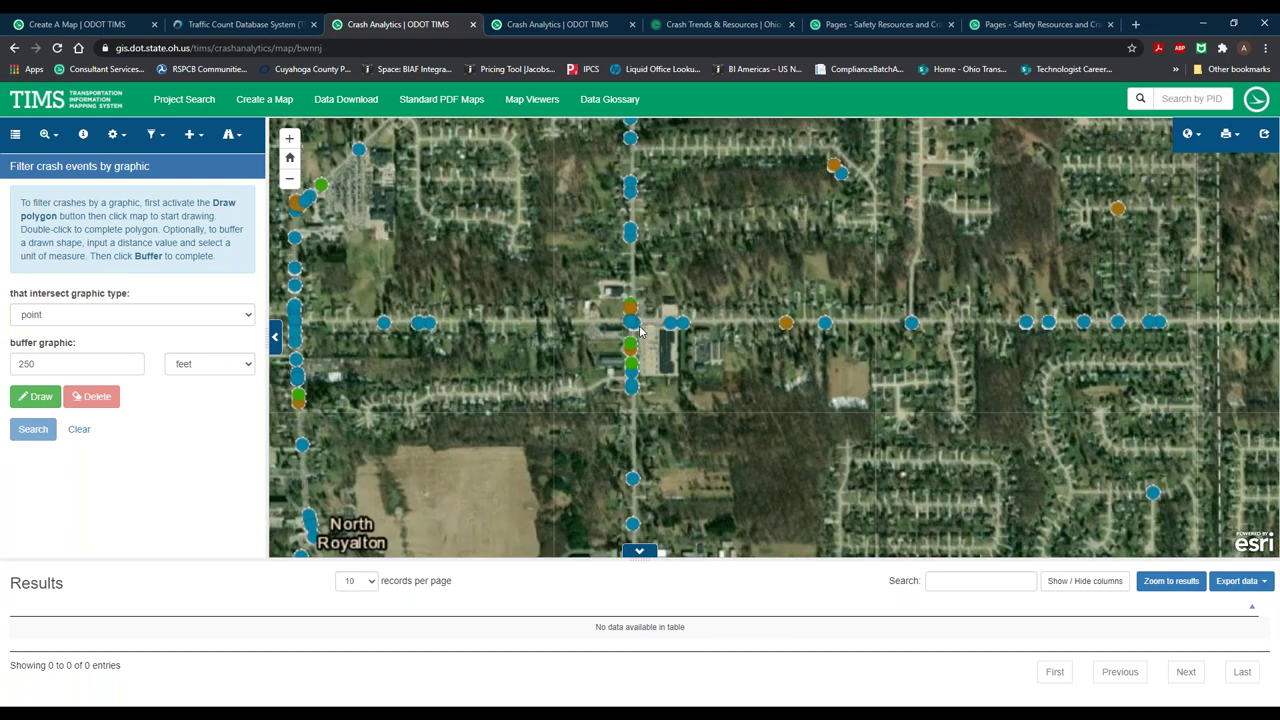
pyautogui.scroll(1, 639, 325)
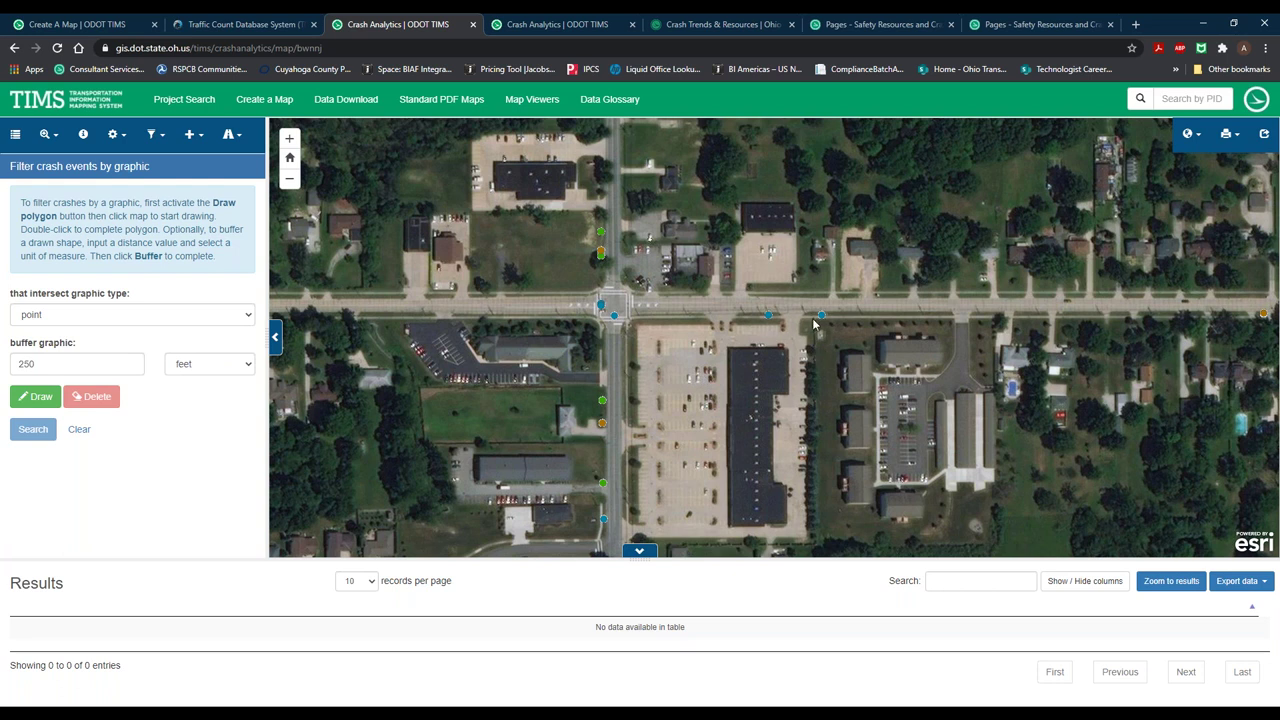
pyautogui.scroll(1, 815, 318)
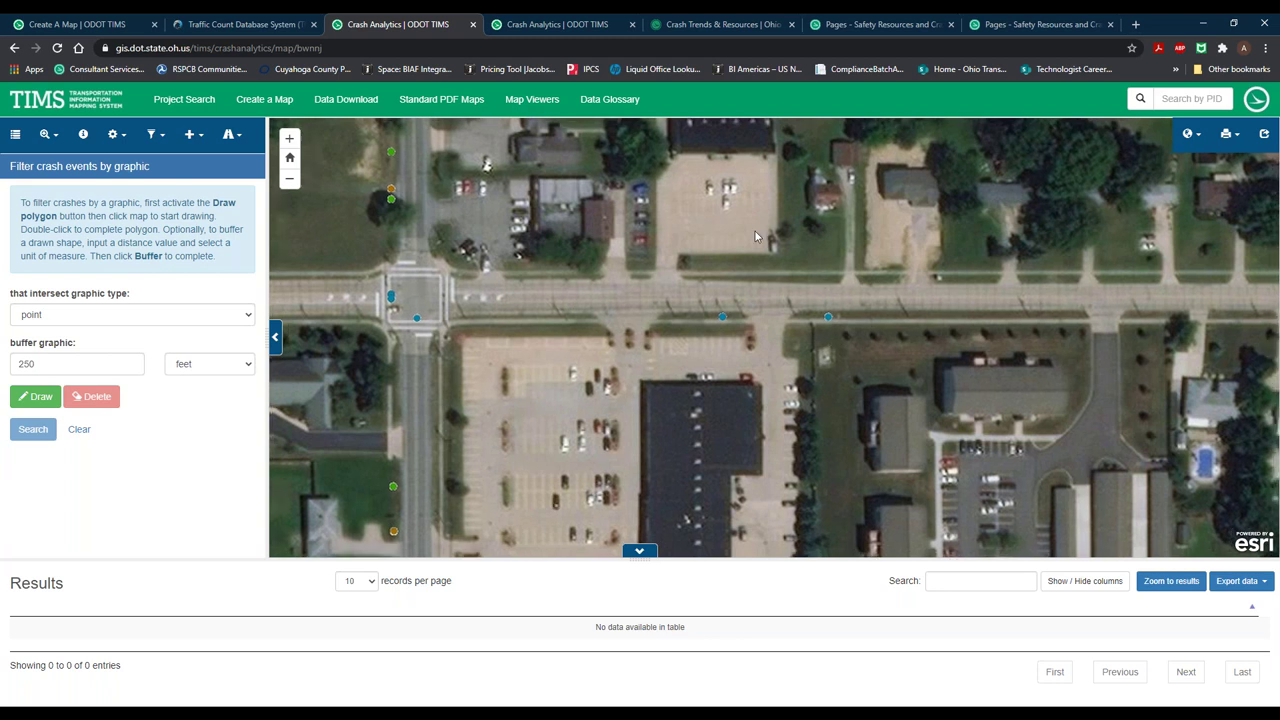
pyautogui.scroll(-1, 755, 231)
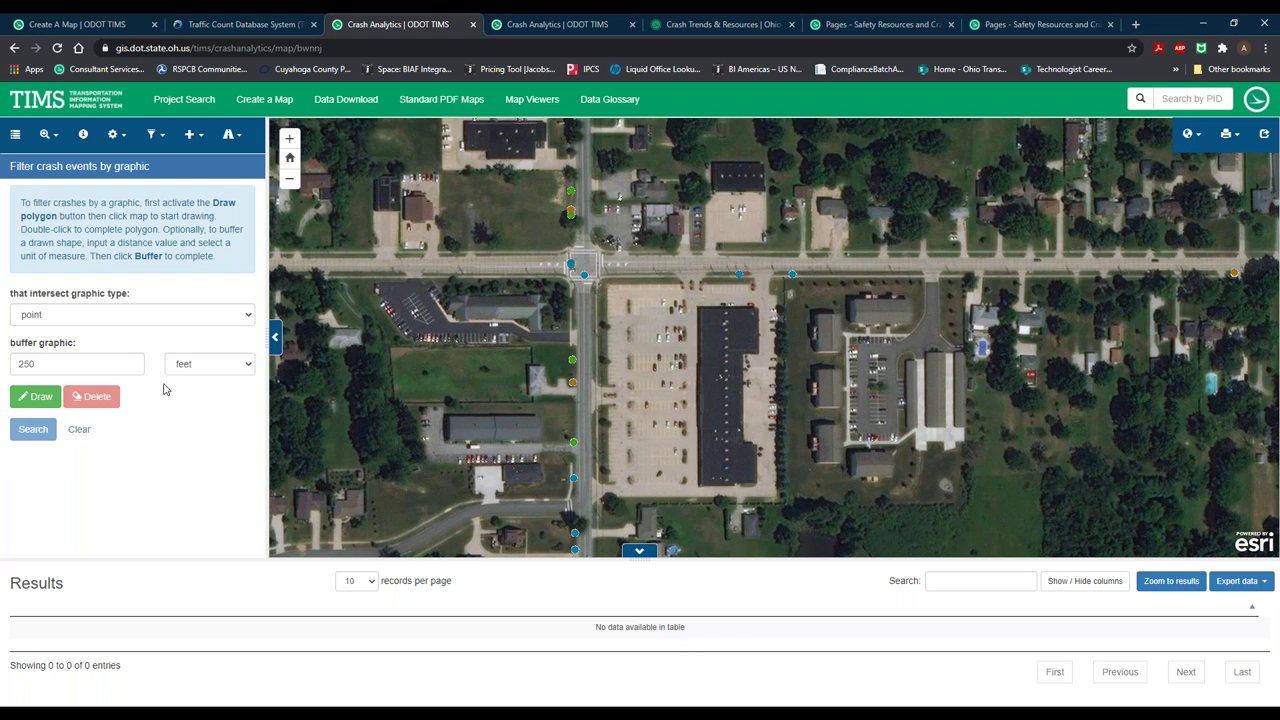
pyautogui.click(145, 318)
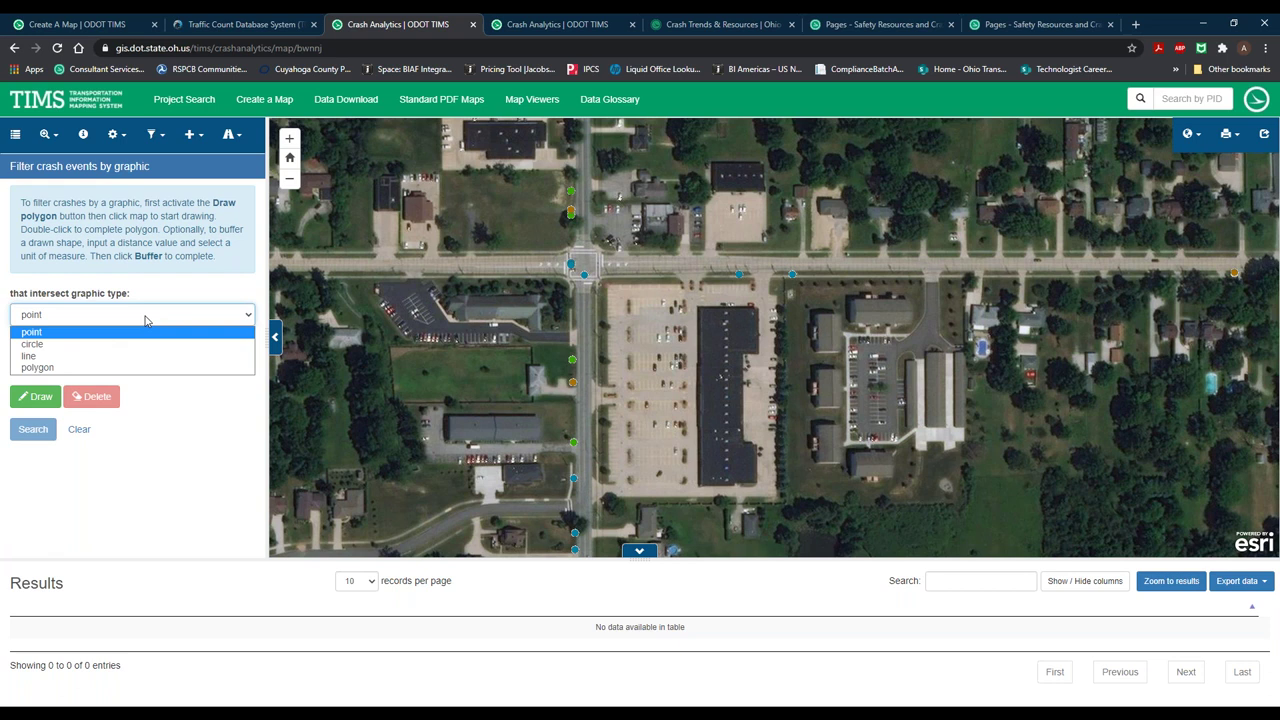
pyautogui.click(65, 370)
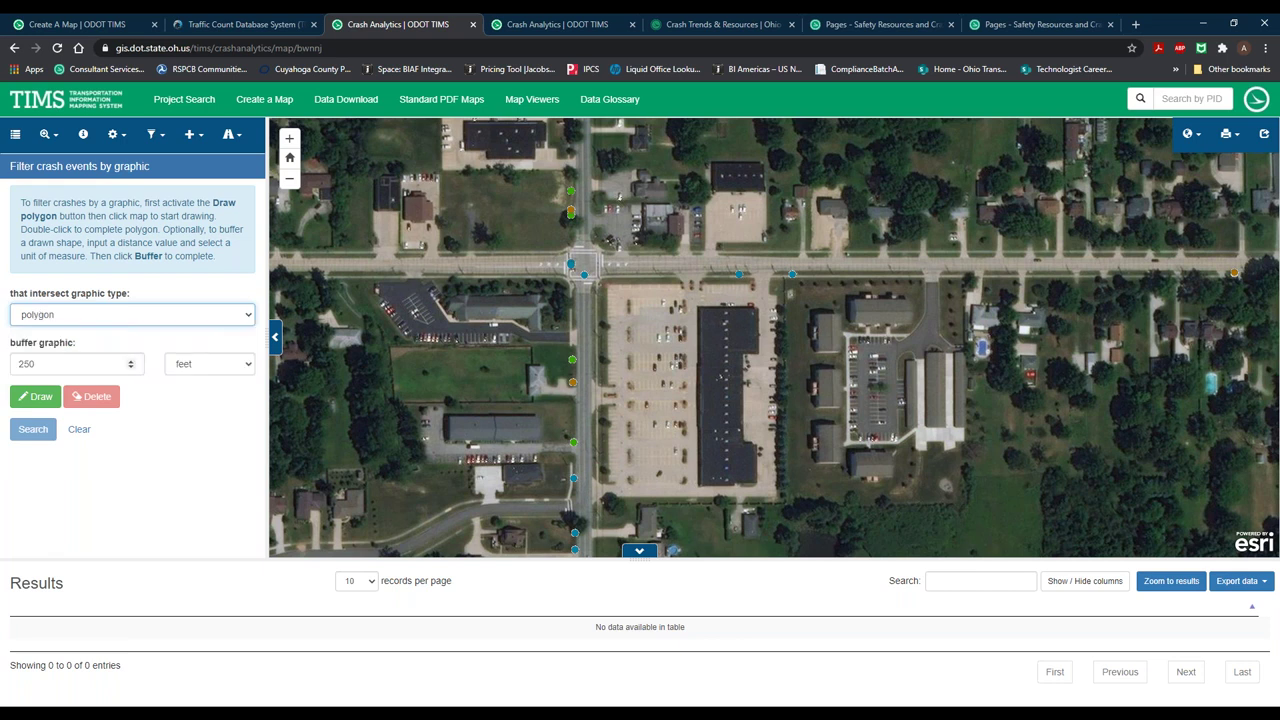
pyautogui.click(36, 396)
pyautogui.click(522, 172)
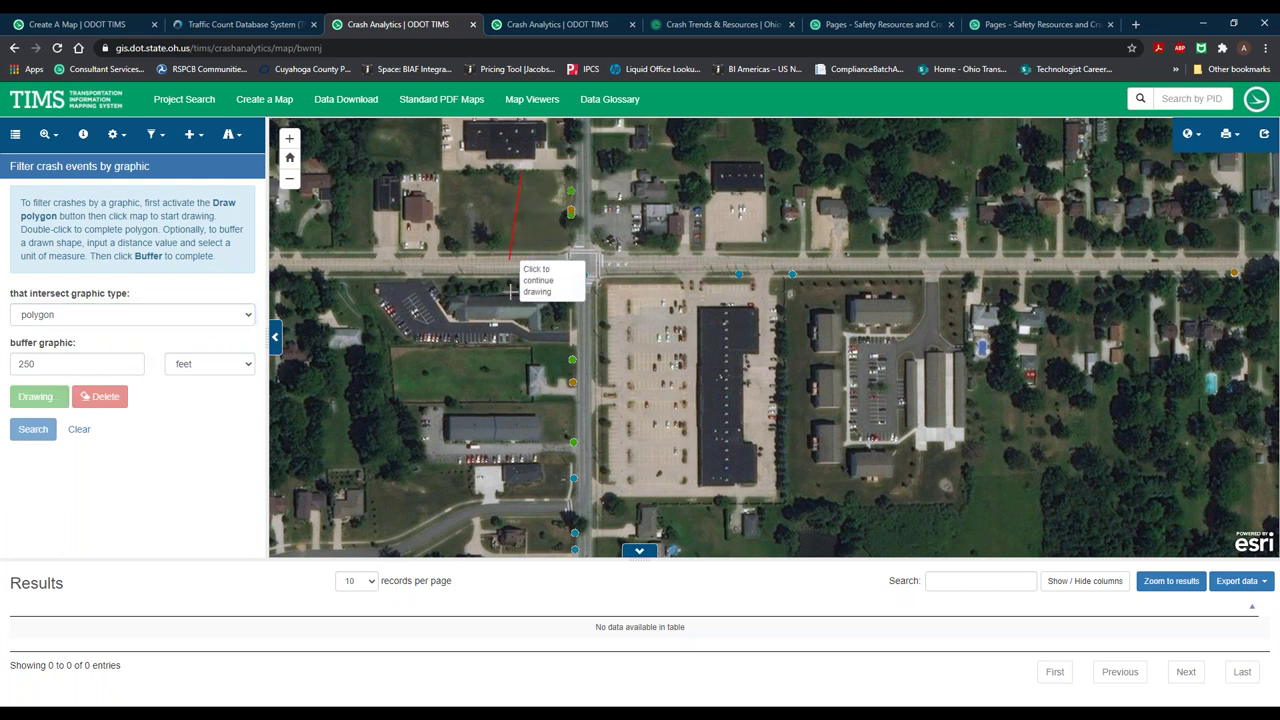
pyautogui.click(525, 396)
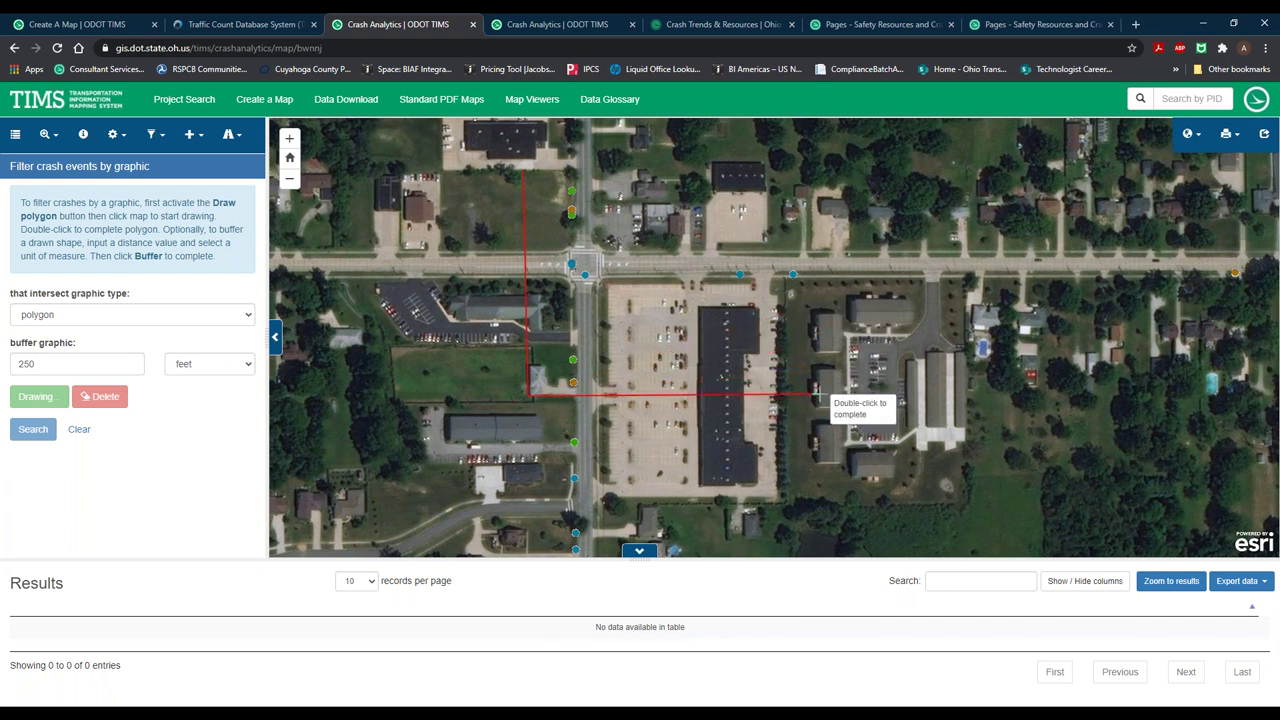
pyautogui.click(817, 393)
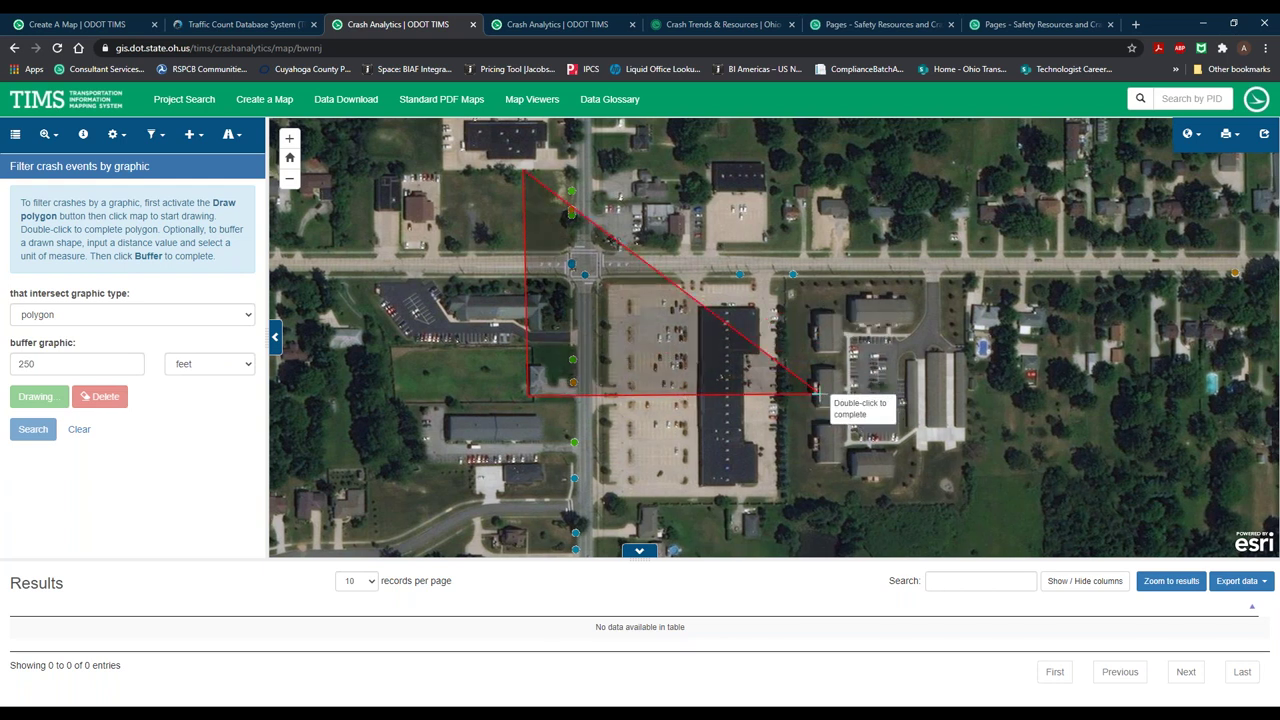
pyautogui.doubleClick(808, 170)
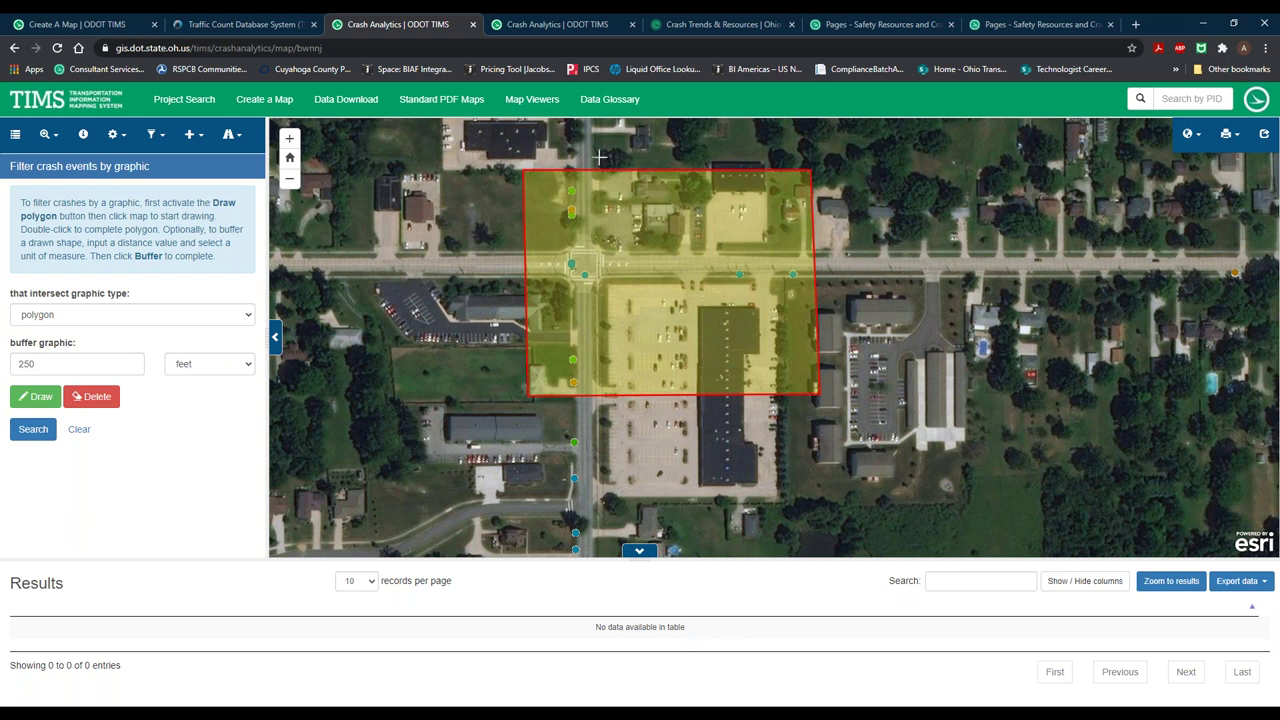
# Step: Search for crash events inside the drawn polygon and look through the rows of the results table
pyautogui.click(35, 430)
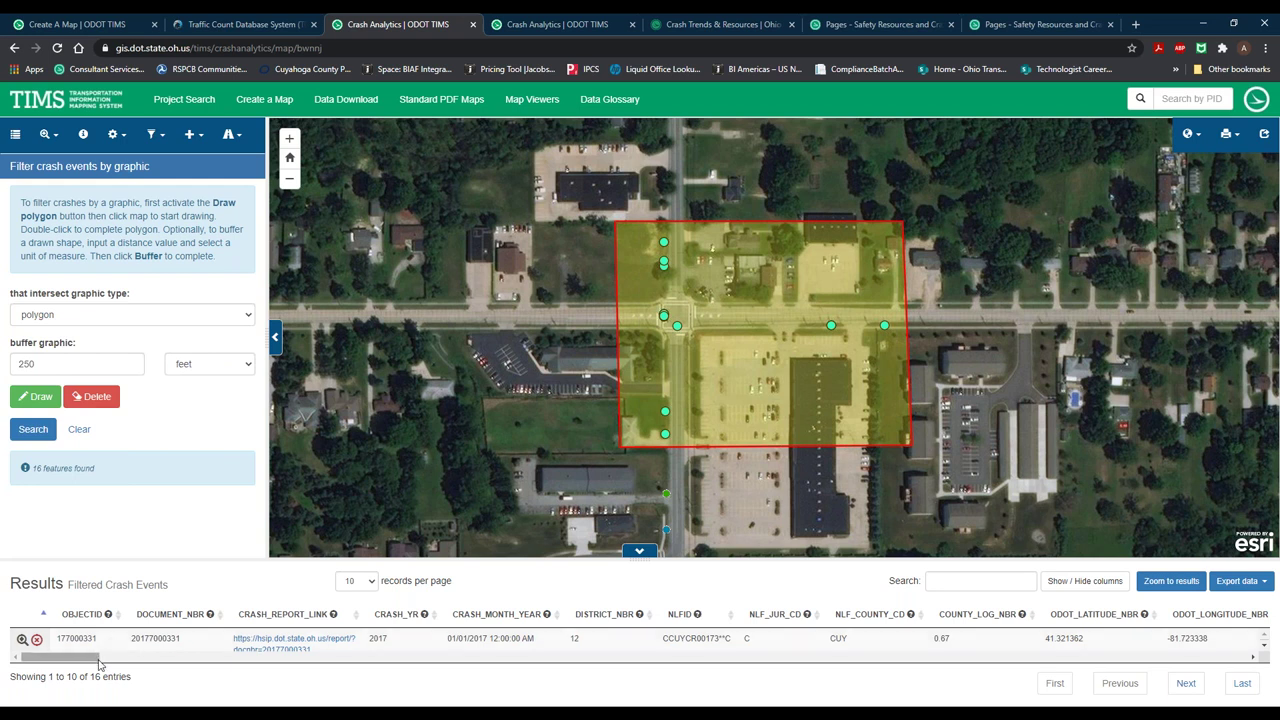
pyautogui.click(1264, 647)
pyautogui.click(1264, 647)
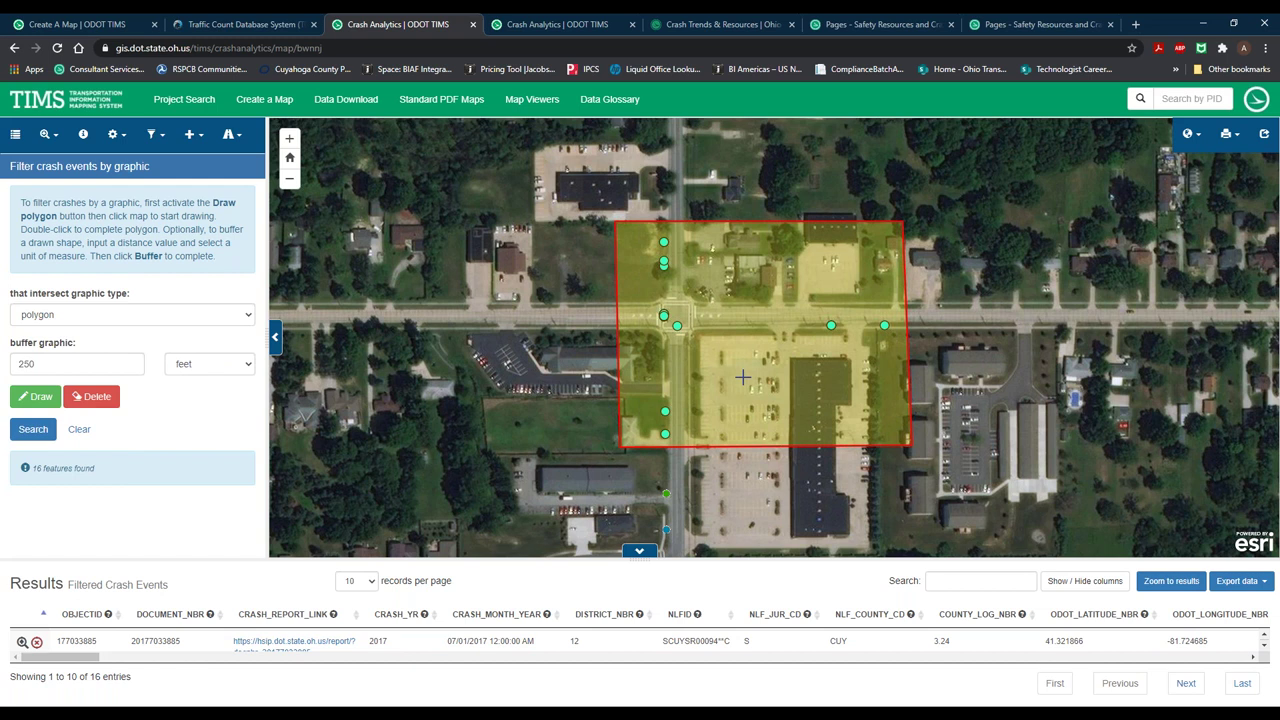
# Step: Export the filtered crash events to Excel and download the resulting file
pyautogui.click(1265, 588)
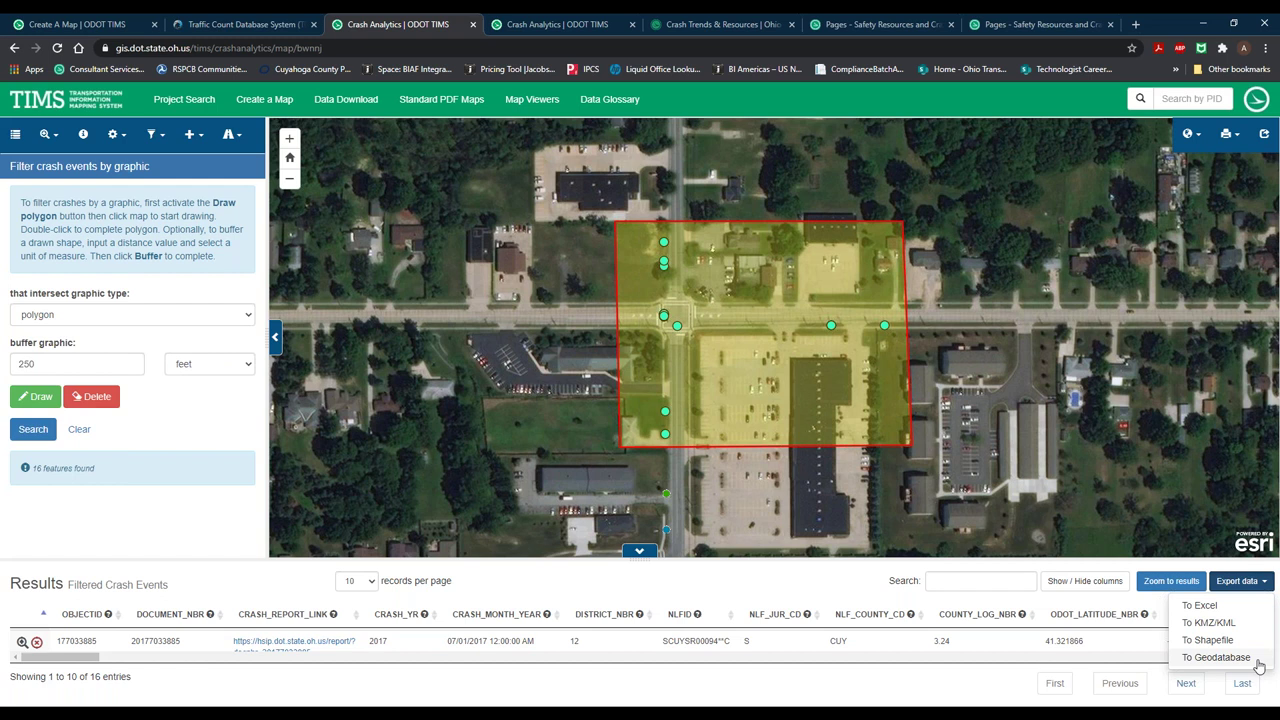
pyautogui.click(1231, 606)
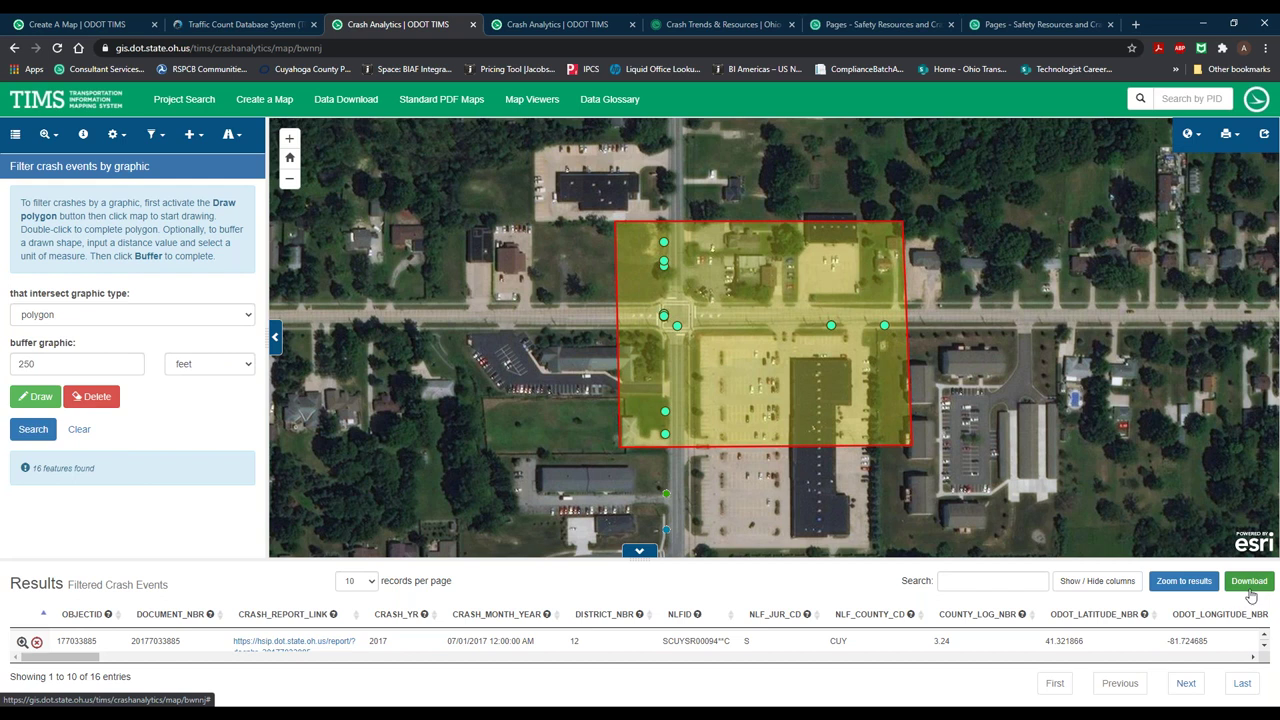
pyautogui.click(1249, 584)
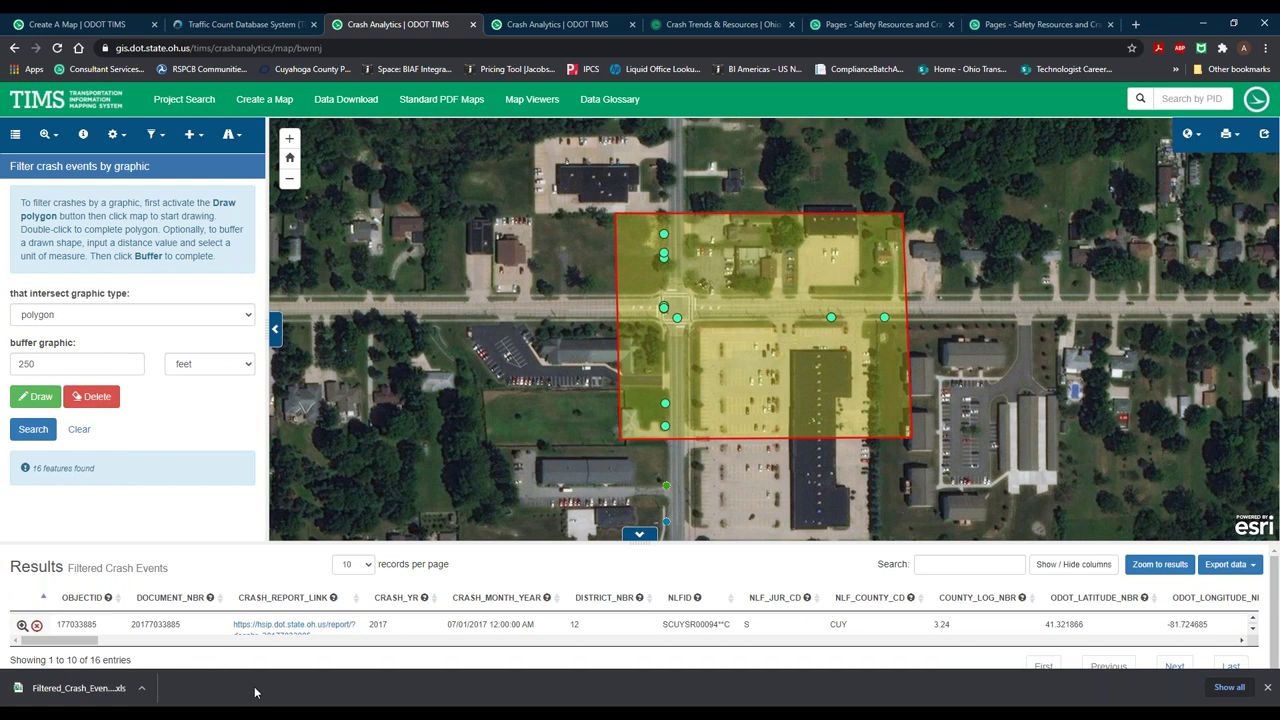
# Step: Switch to the Module_2 presentation in PowerPoint, start the slide show at slide 24 and advance to the Summarize Crash Data slide
pyautogui.moveTo(630, 713)
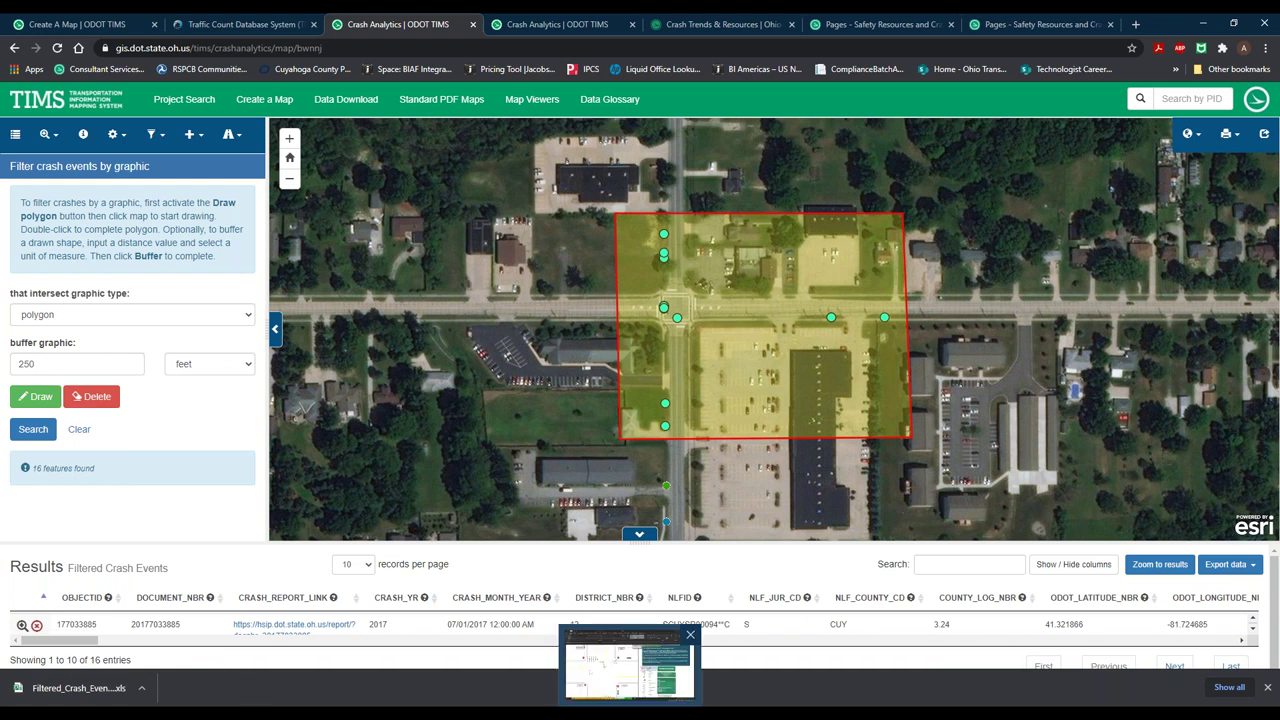
pyautogui.click(508, 704)
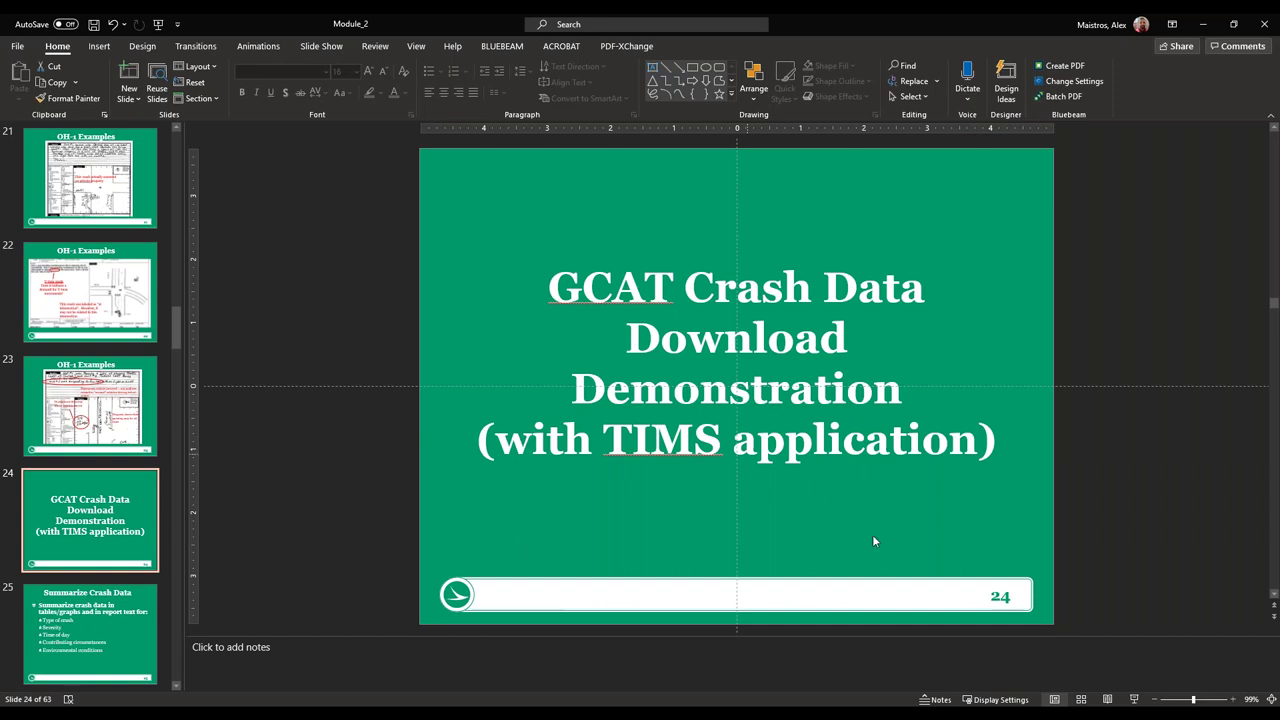
pyautogui.click(1134, 699)
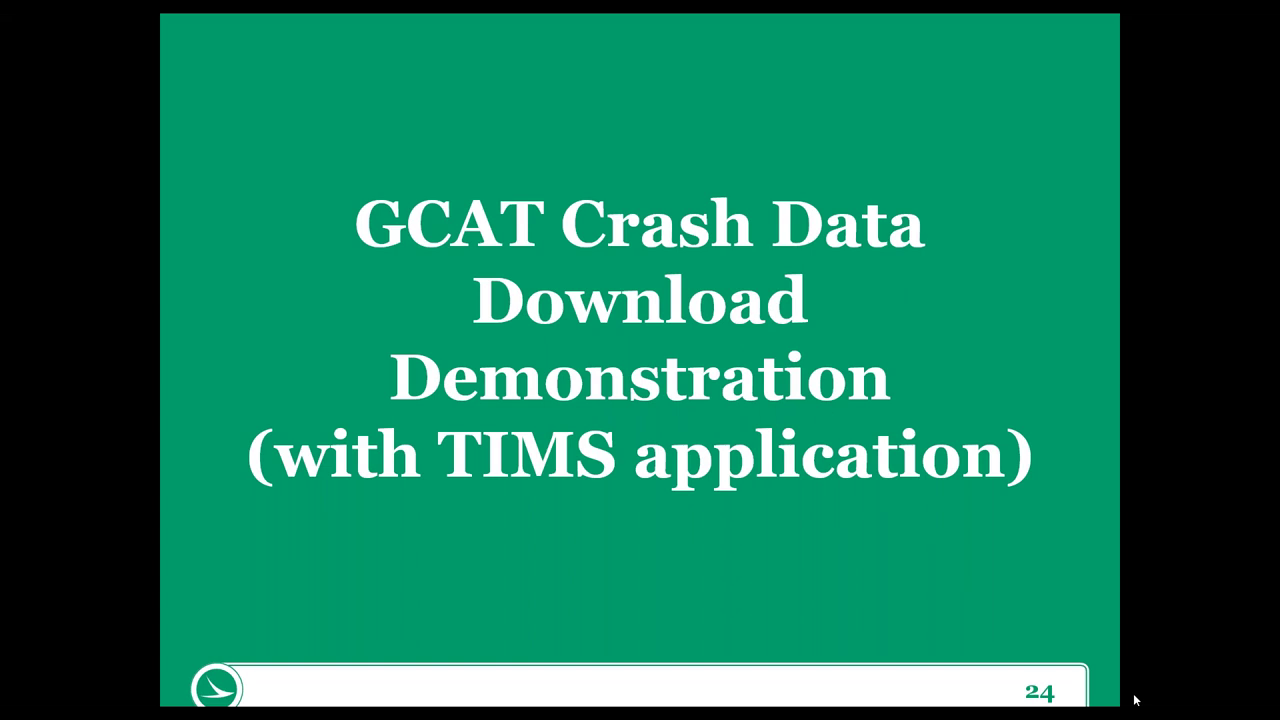
pyautogui.press('Right')
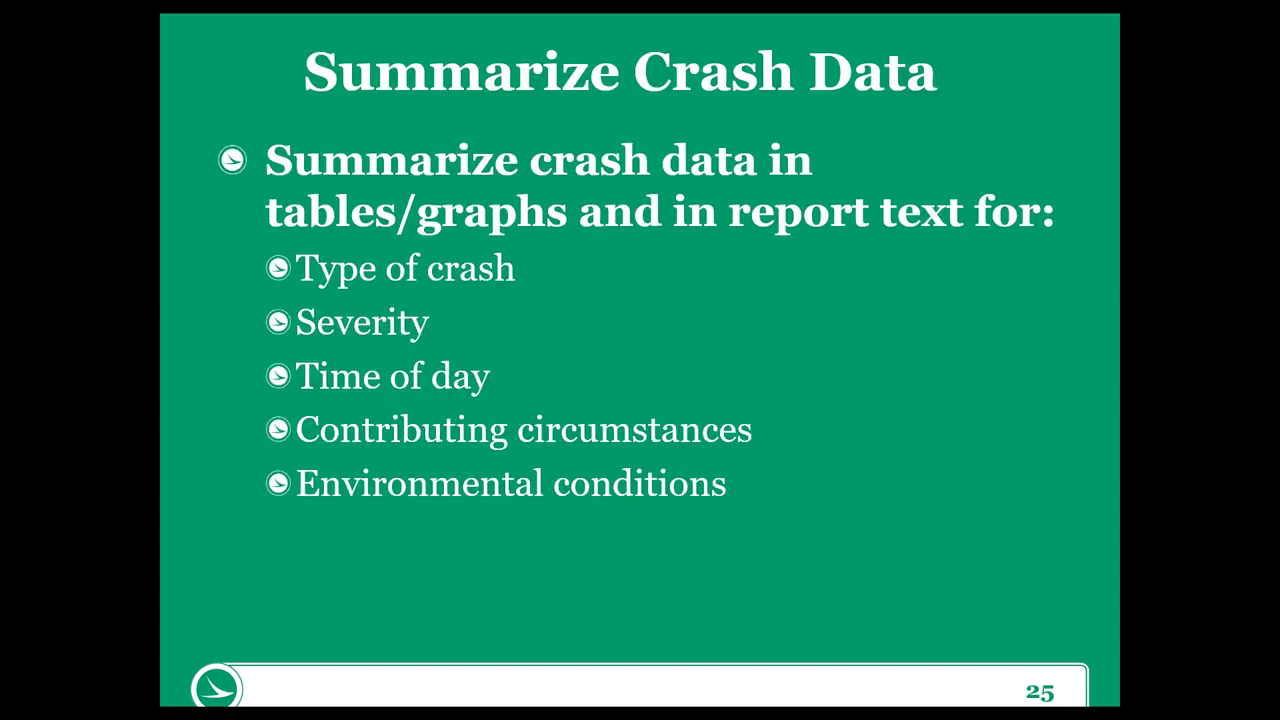
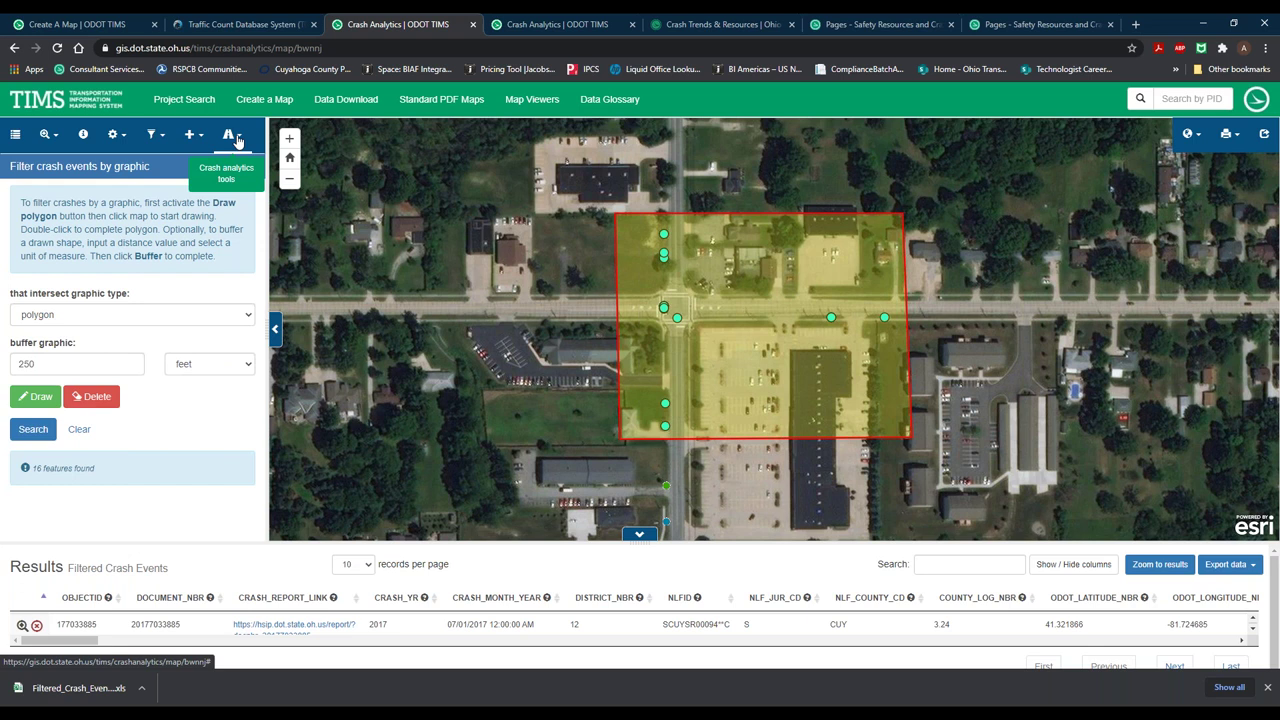
# Step: Download the CAM Tool (Excel) from the TIMS crash analytics tools and show the ODOT Crash Analysis Tools page
pyautogui.click(237, 141)
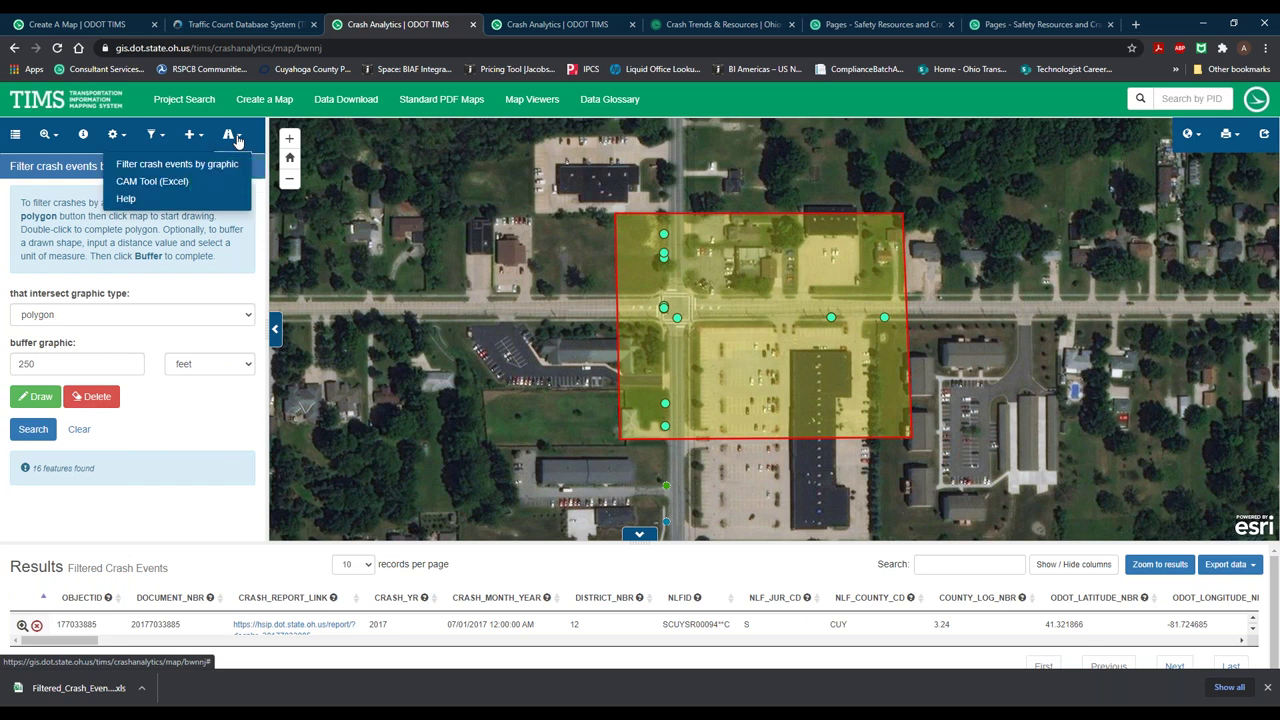
pyautogui.click(211, 184)
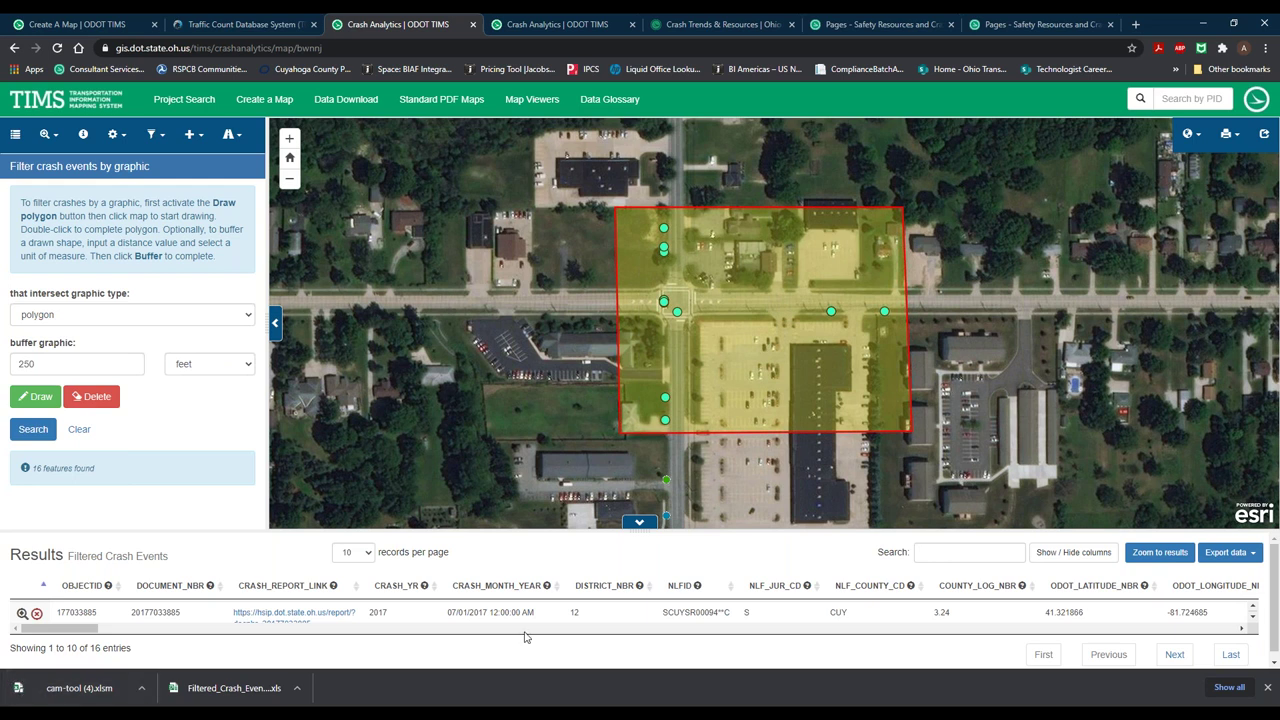
pyautogui.click(1041, 20)
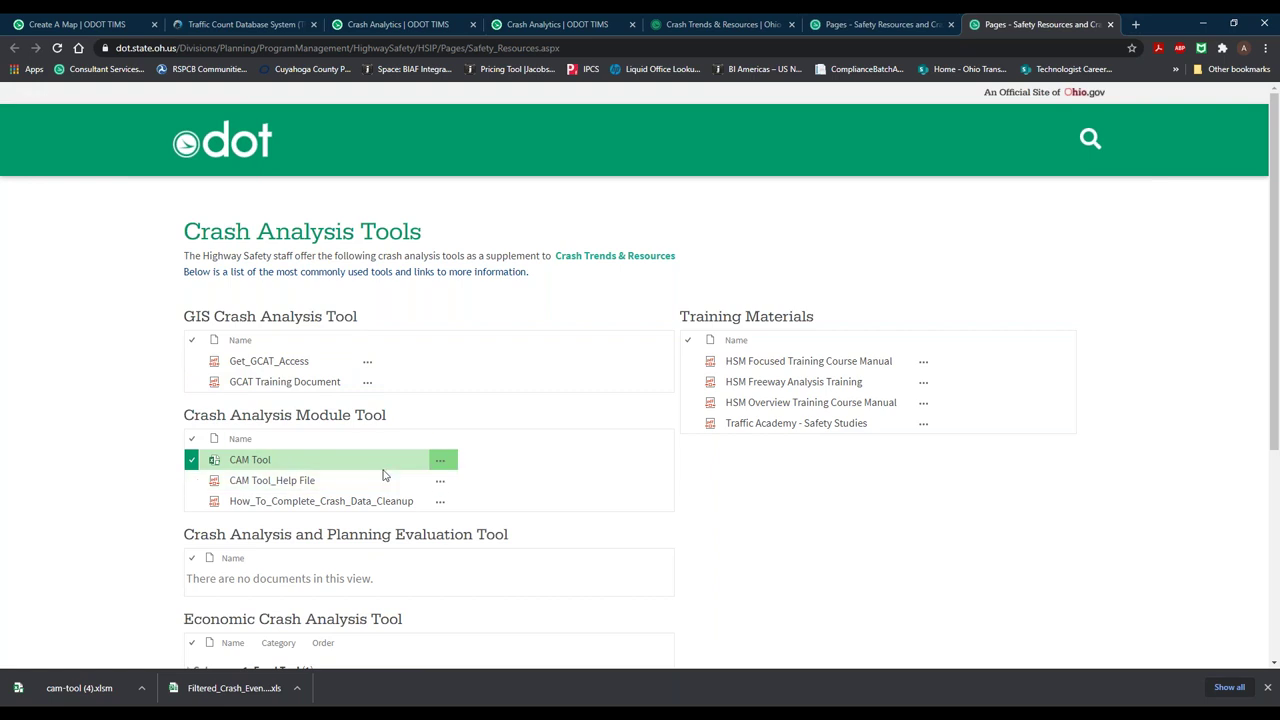
# Step: Open the cam-tool BLANK workbook from the TA Safety Studies - March 2021 folder in Excel and enable its content
pyautogui.click(130, 665)
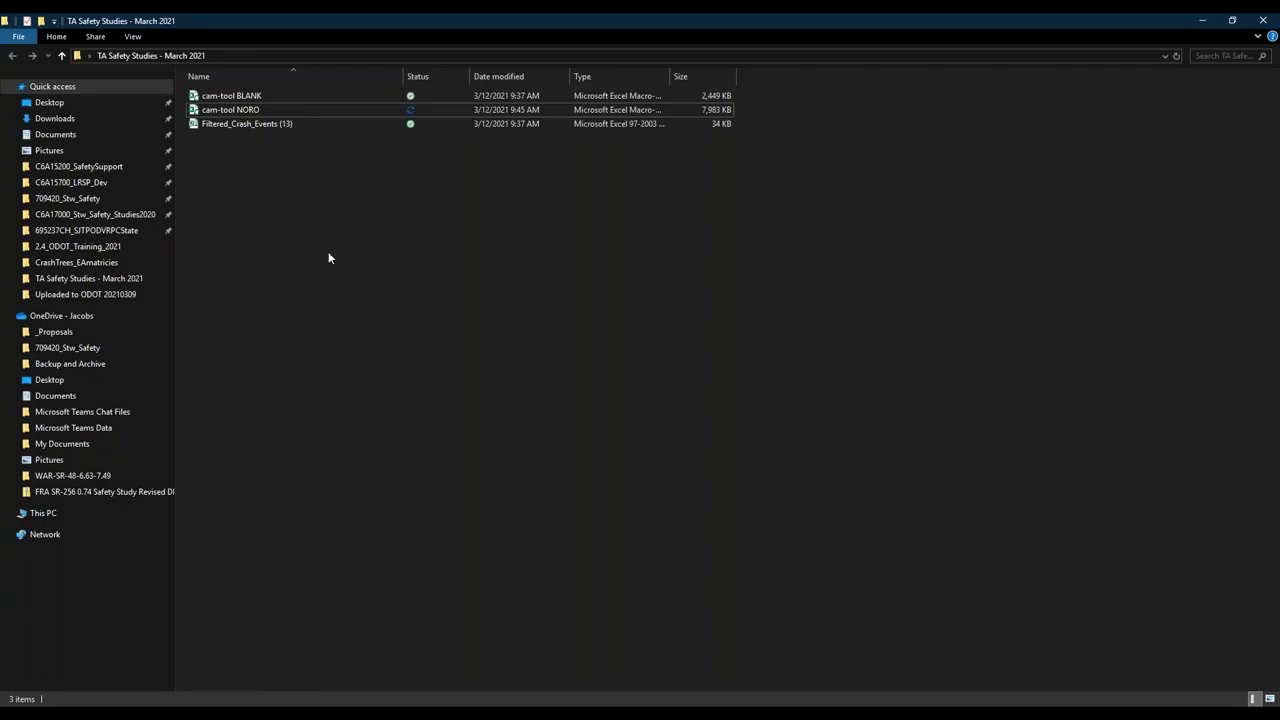
pyautogui.doubleClick(252, 98)
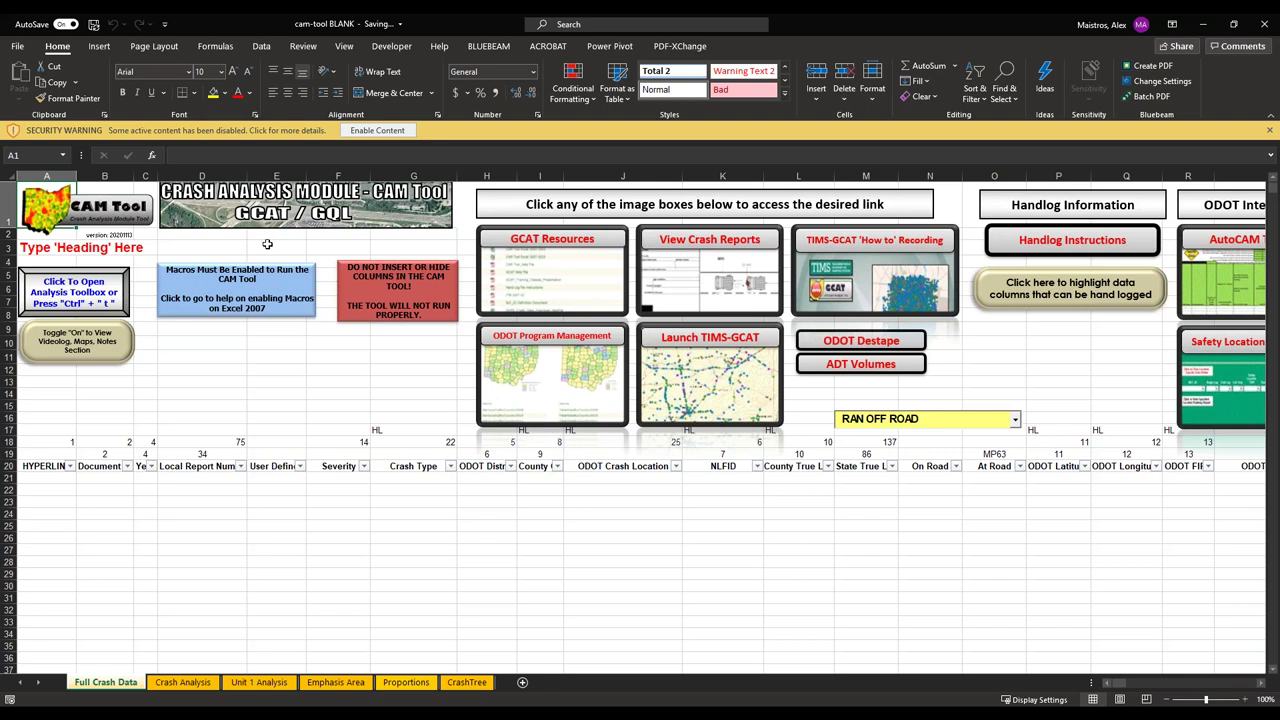
pyautogui.click(370, 131)
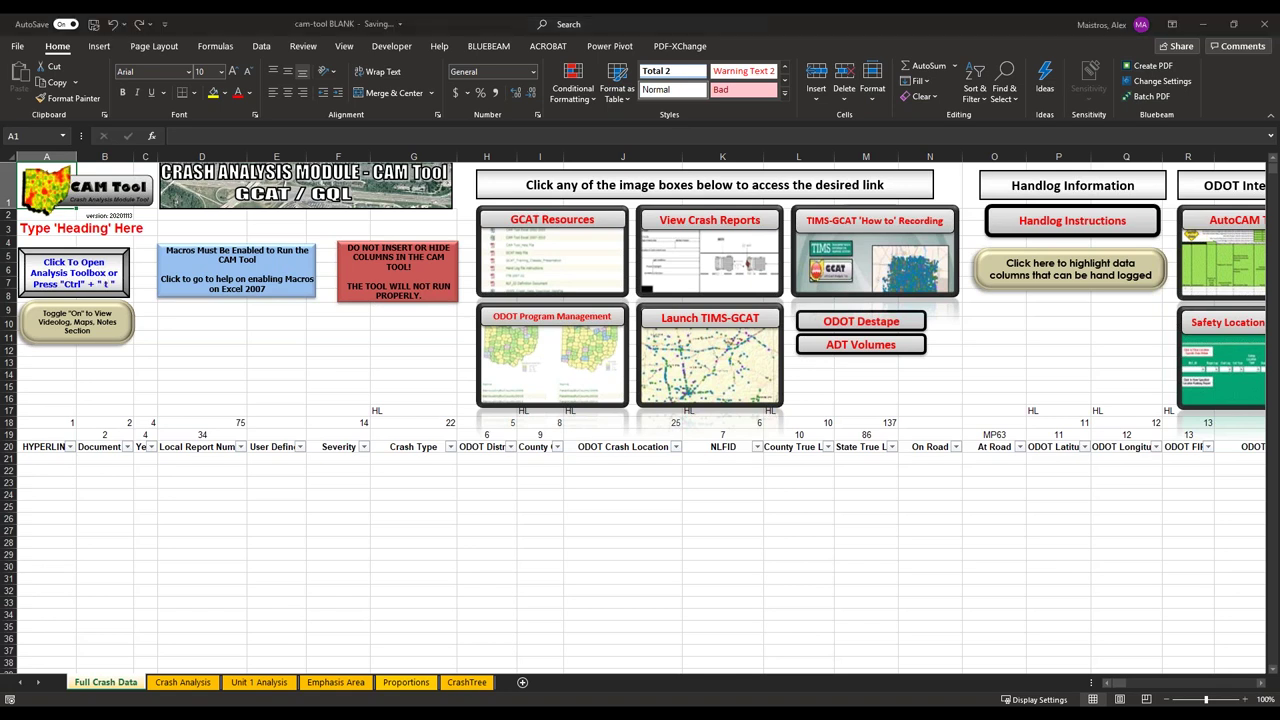
# Step: Import the Filtered_Crash_Events (13) file from the TA Safety Studies - March 2021 folder with the TIMS - GCAT Import, then close the CAM Tool toolbar
pyautogui.click(74, 275)
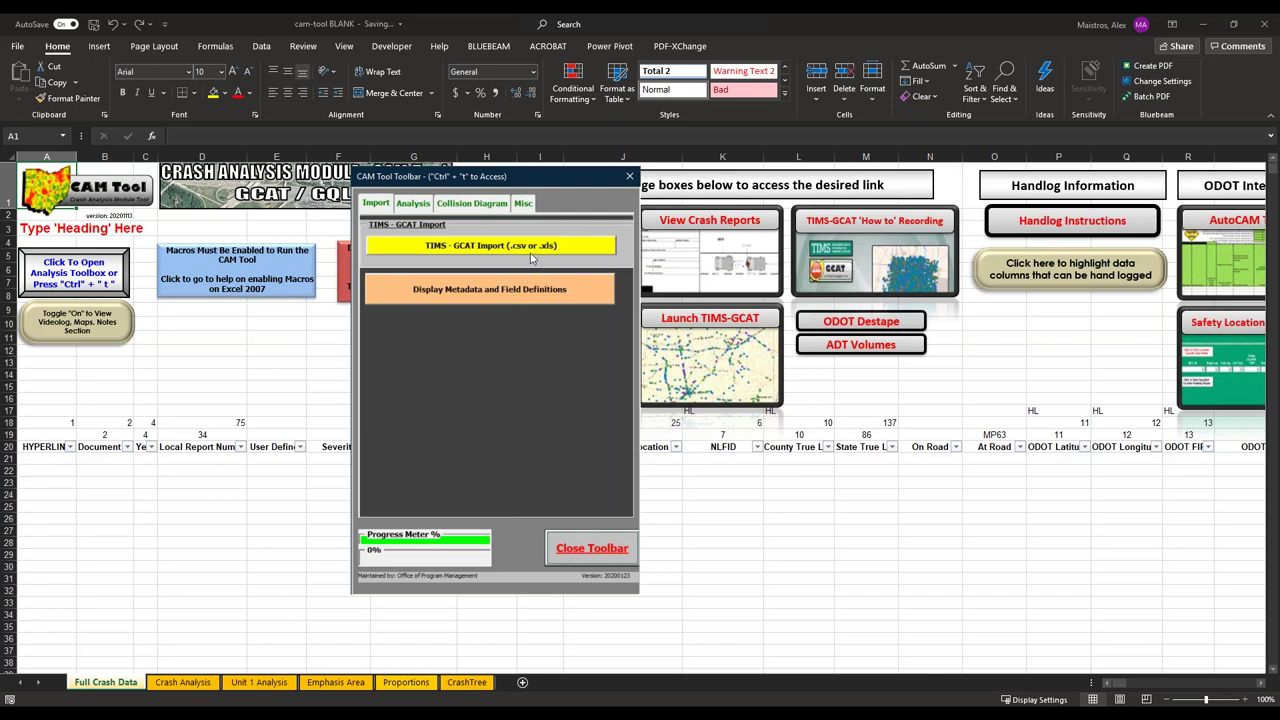
pyautogui.click(531, 251)
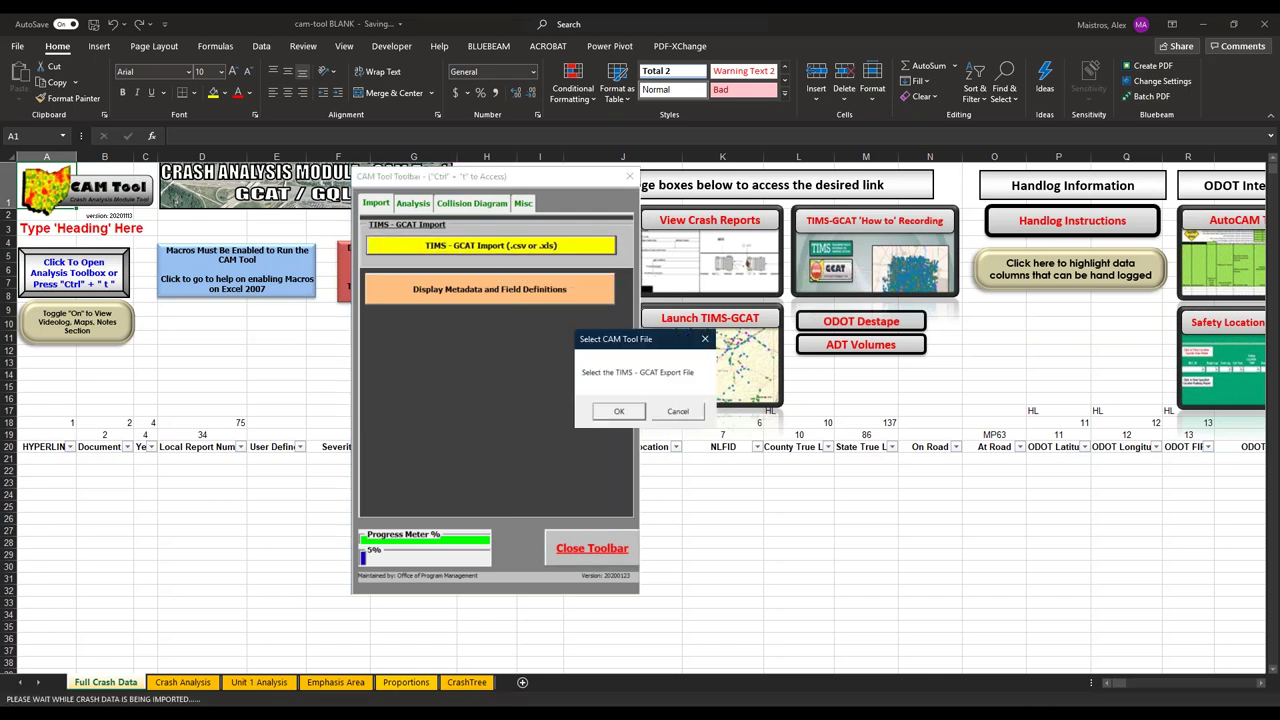
pyautogui.click(619, 411)
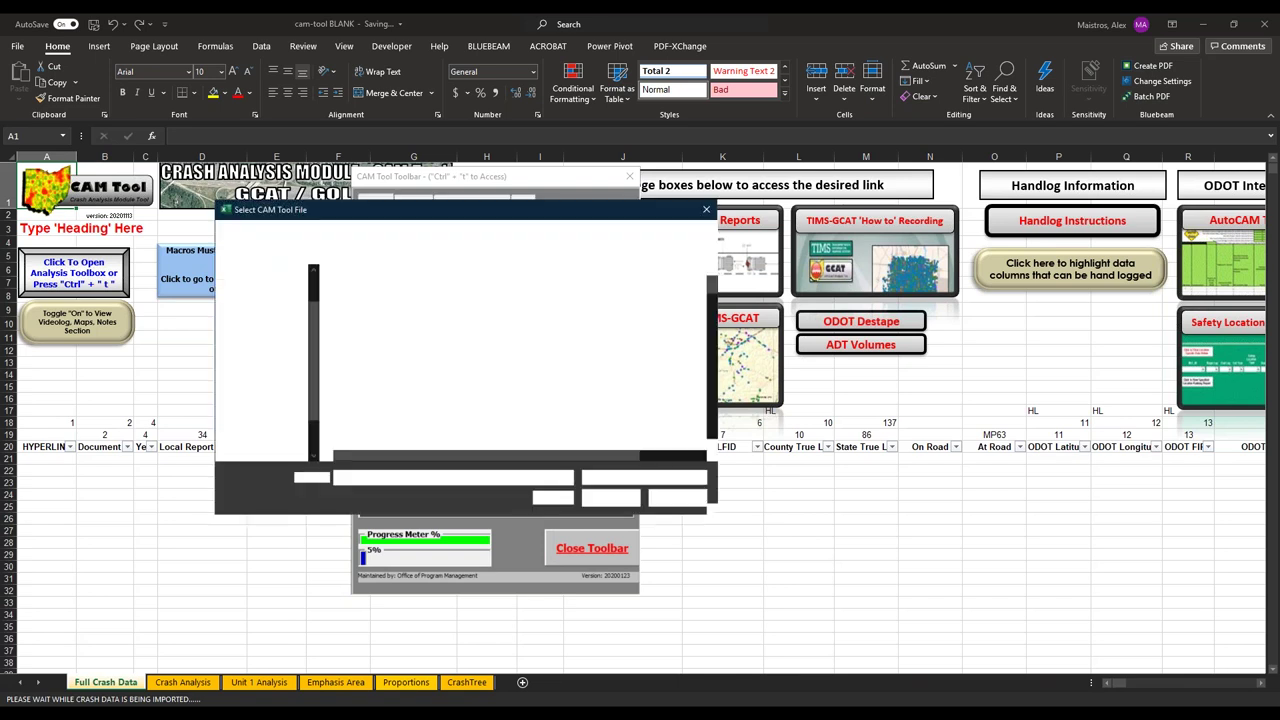
pyautogui.scroll(3, 313, 336)
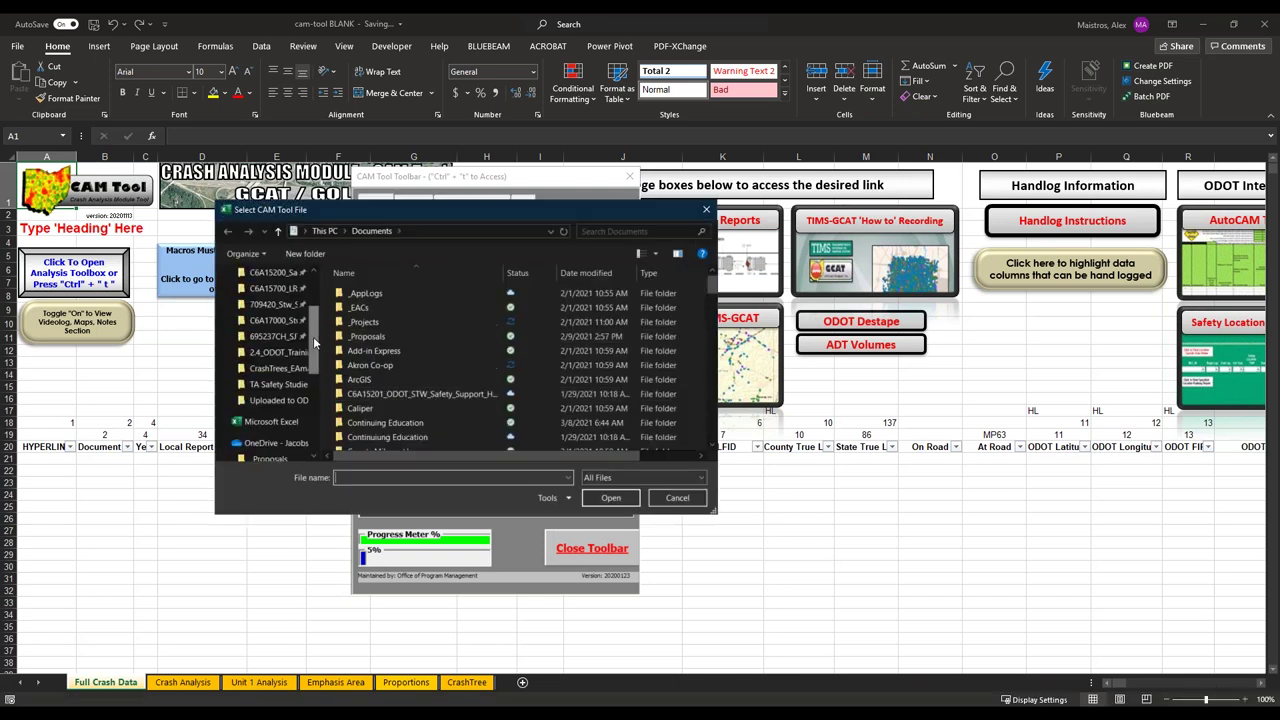
pyautogui.click(280, 384)
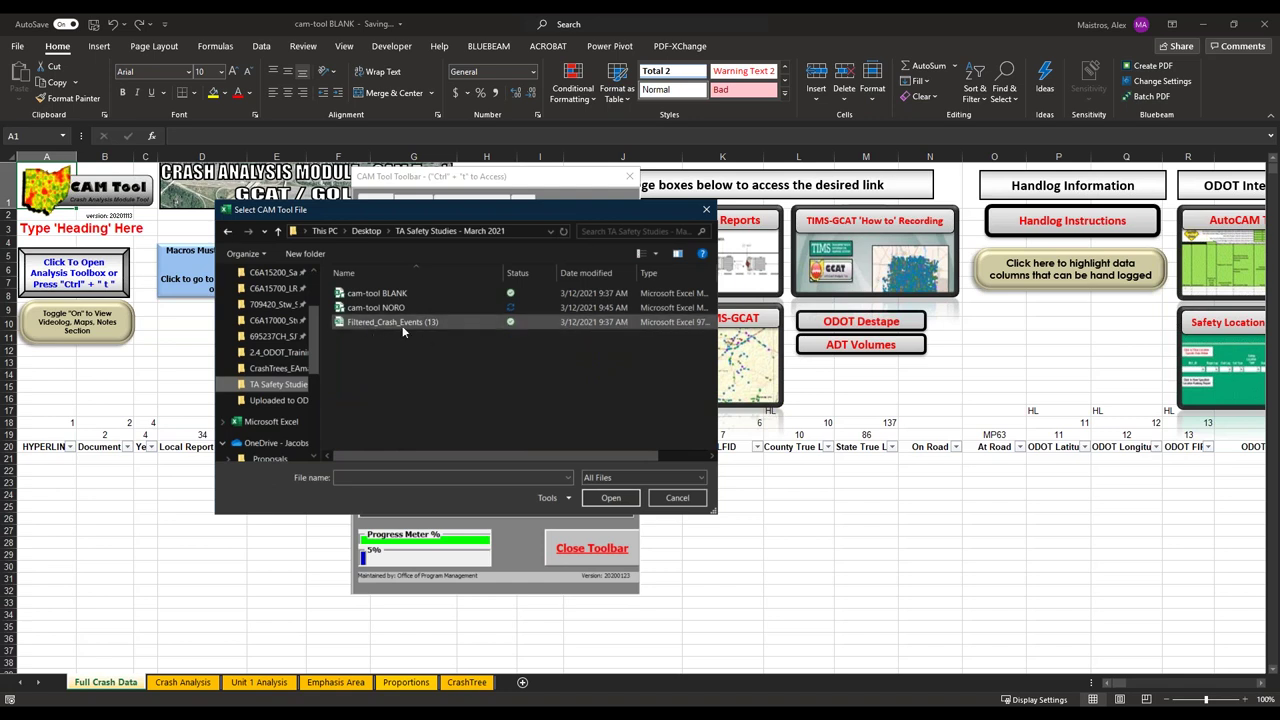
pyautogui.click(403, 328)
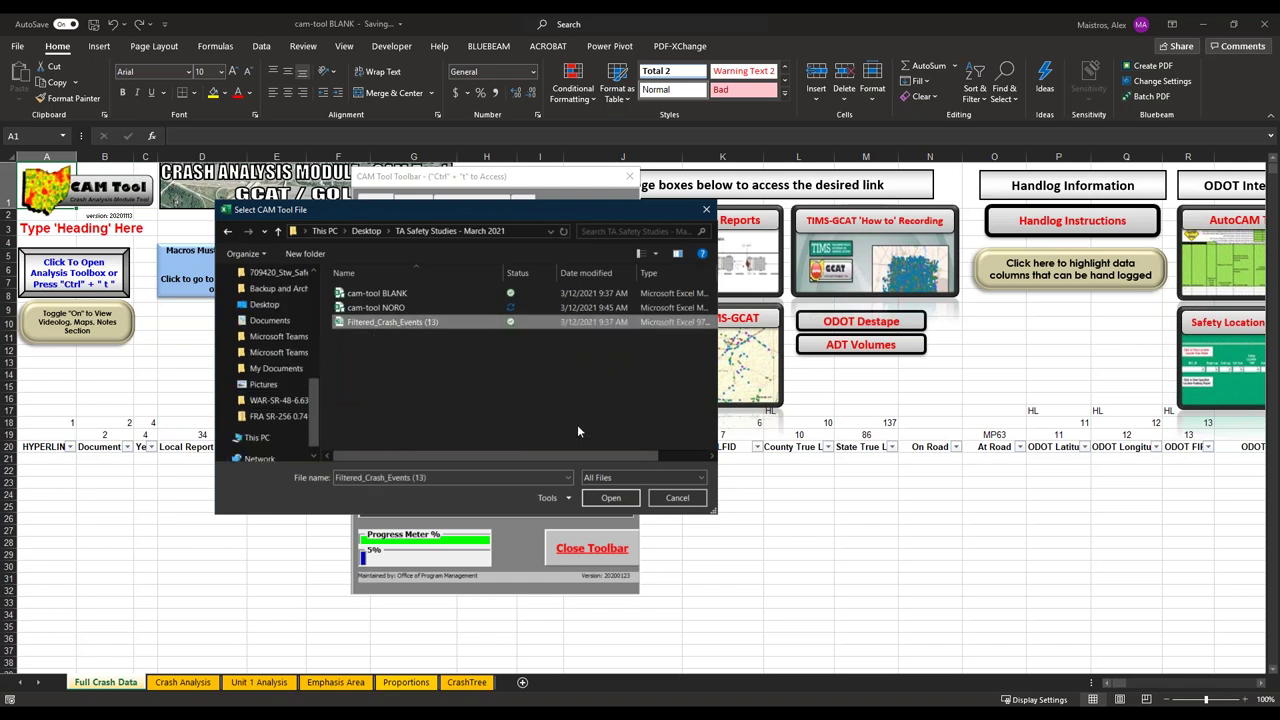
pyautogui.click(606, 497)
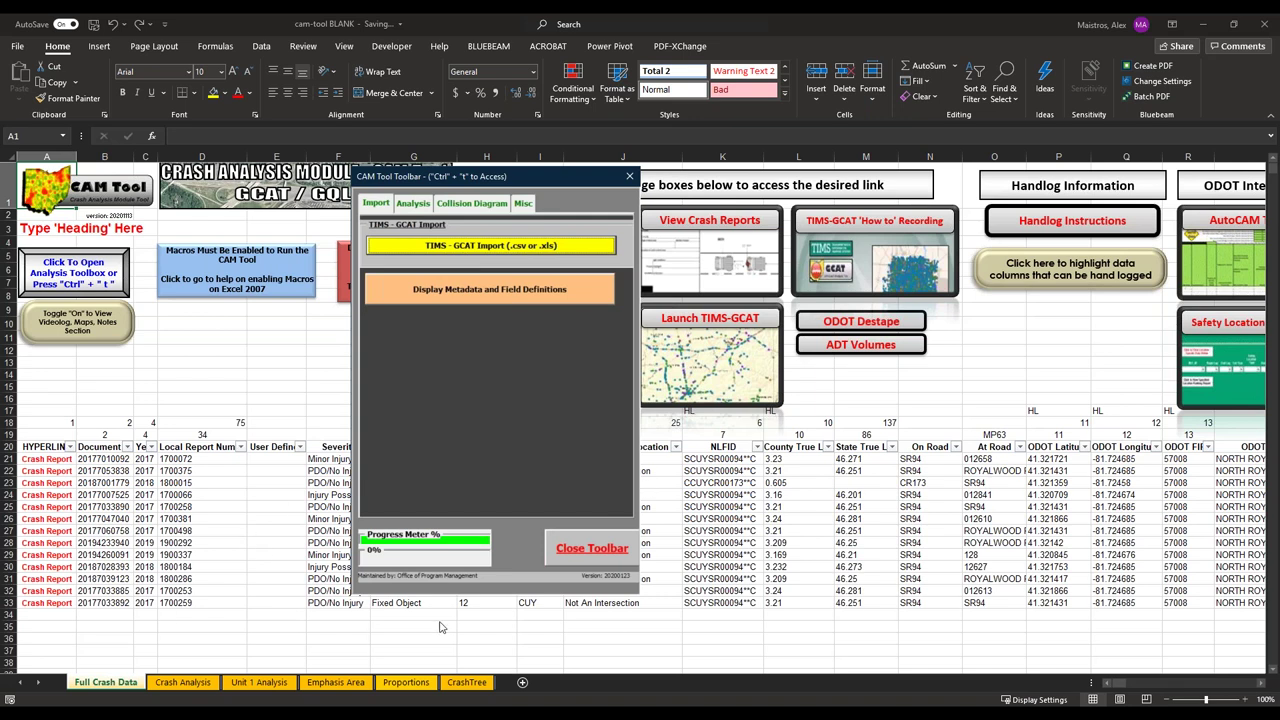
pyautogui.click(580, 548)
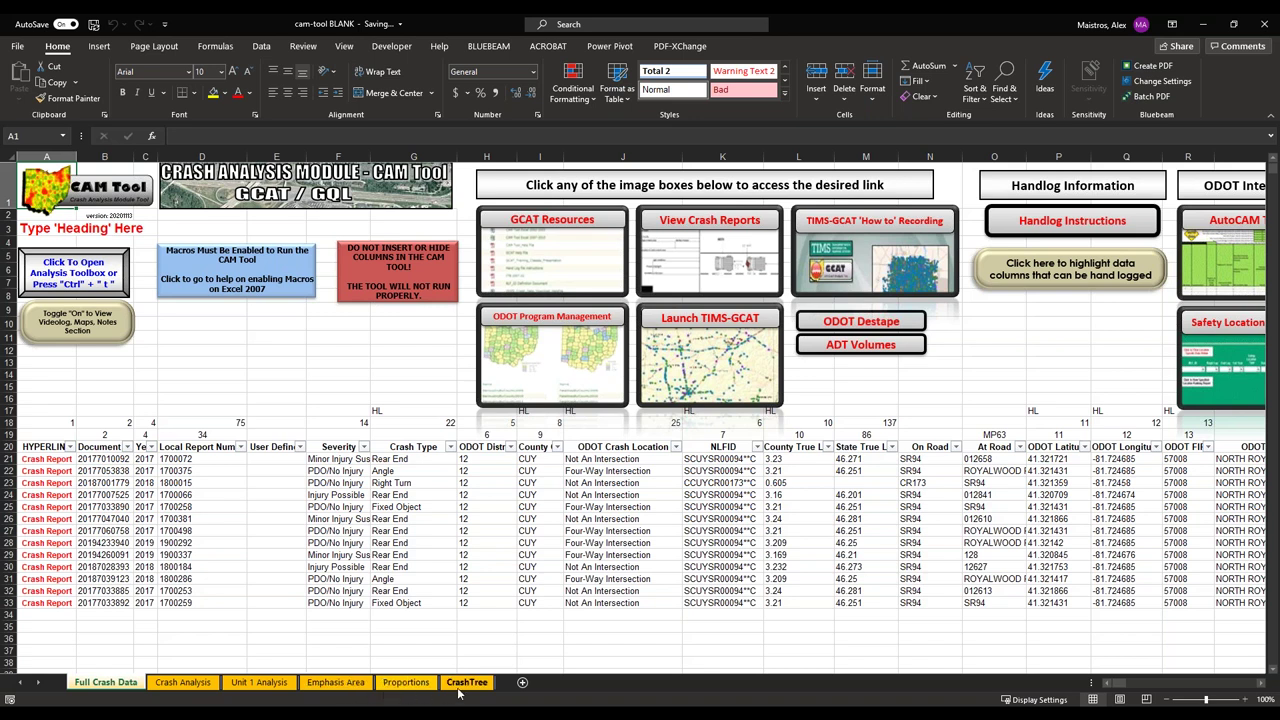
# Step: Check the Crash Analysis sheet, then return to Full Crash Data and run the Crash & Unit data analysis refresh from the CAM Tool toolbar
pyautogui.click(205, 686)
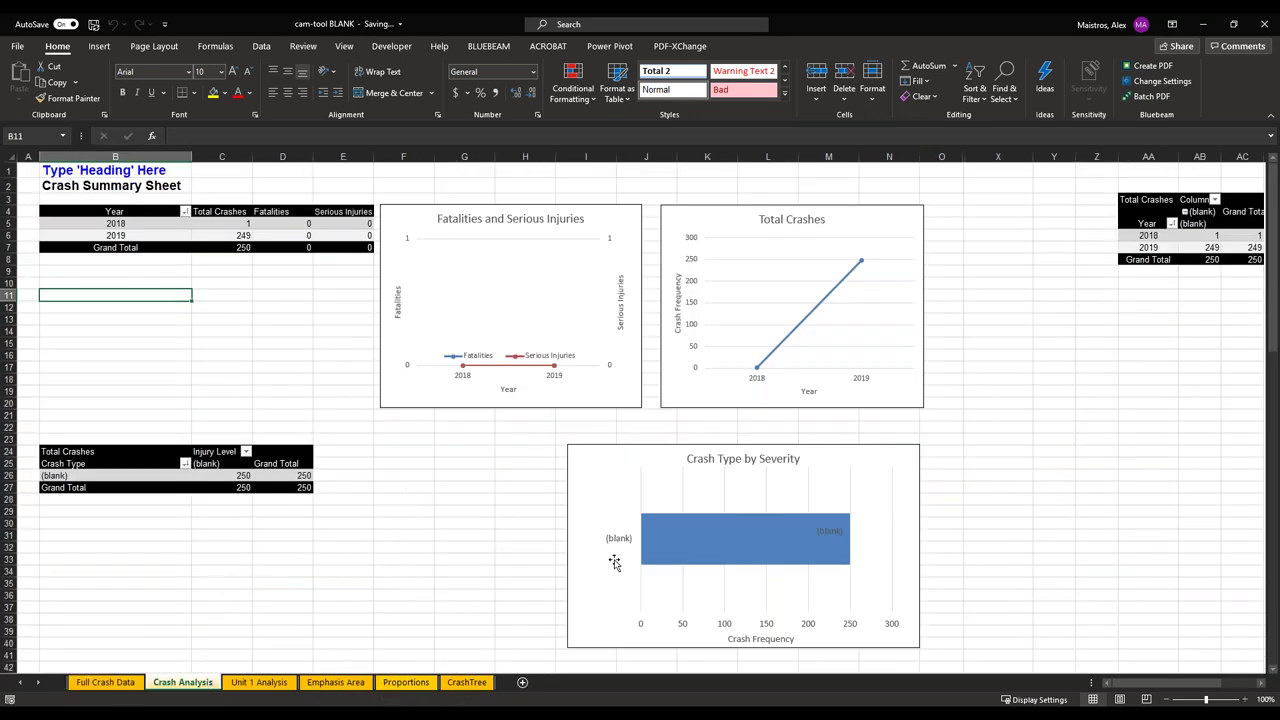
pyautogui.click(105, 682)
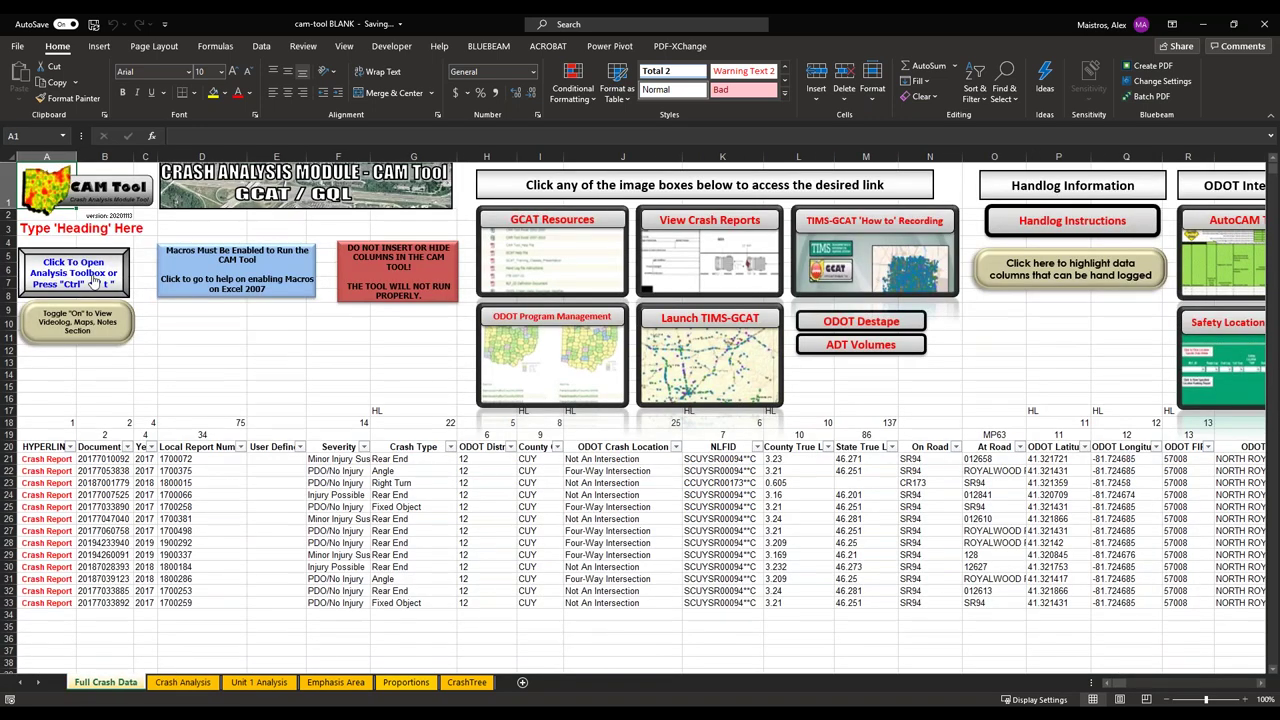
pyautogui.click(93, 283)
pyautogui.moveTo(160, 170); pyautogui.dragTo(452, 190)
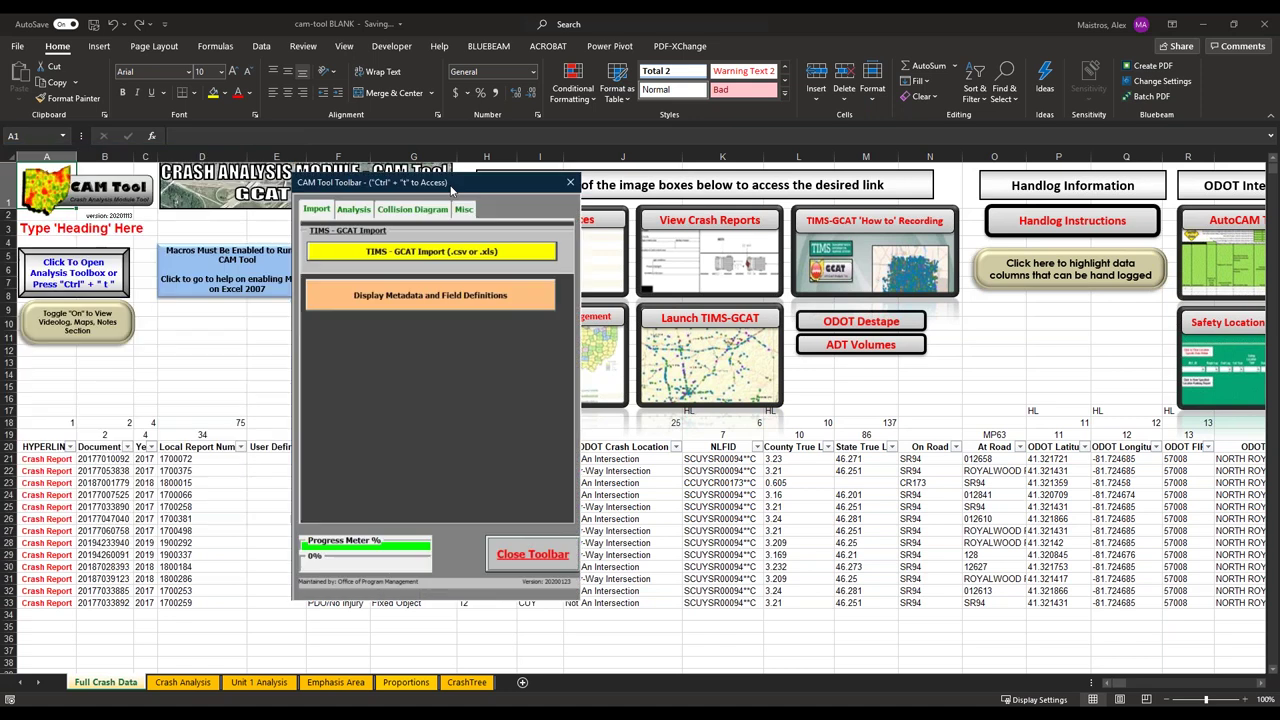
pyautogui.click(368, 215)
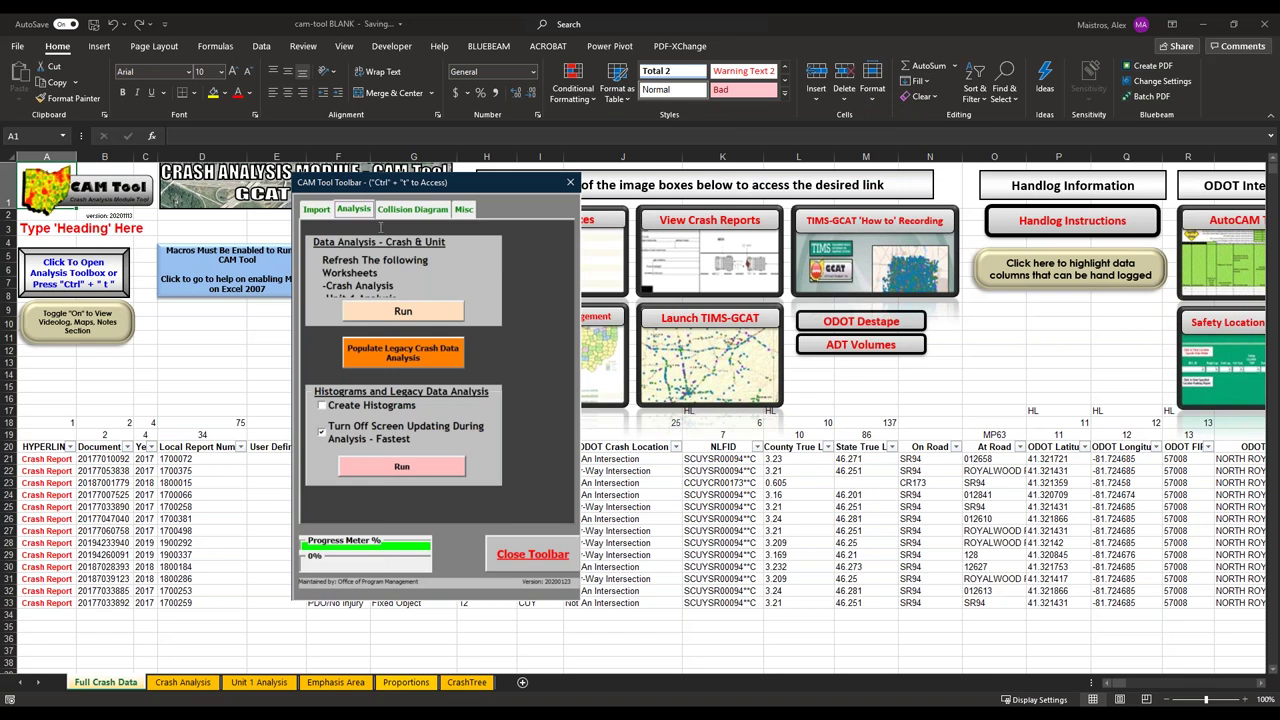
pyautogui.click(433, 313)
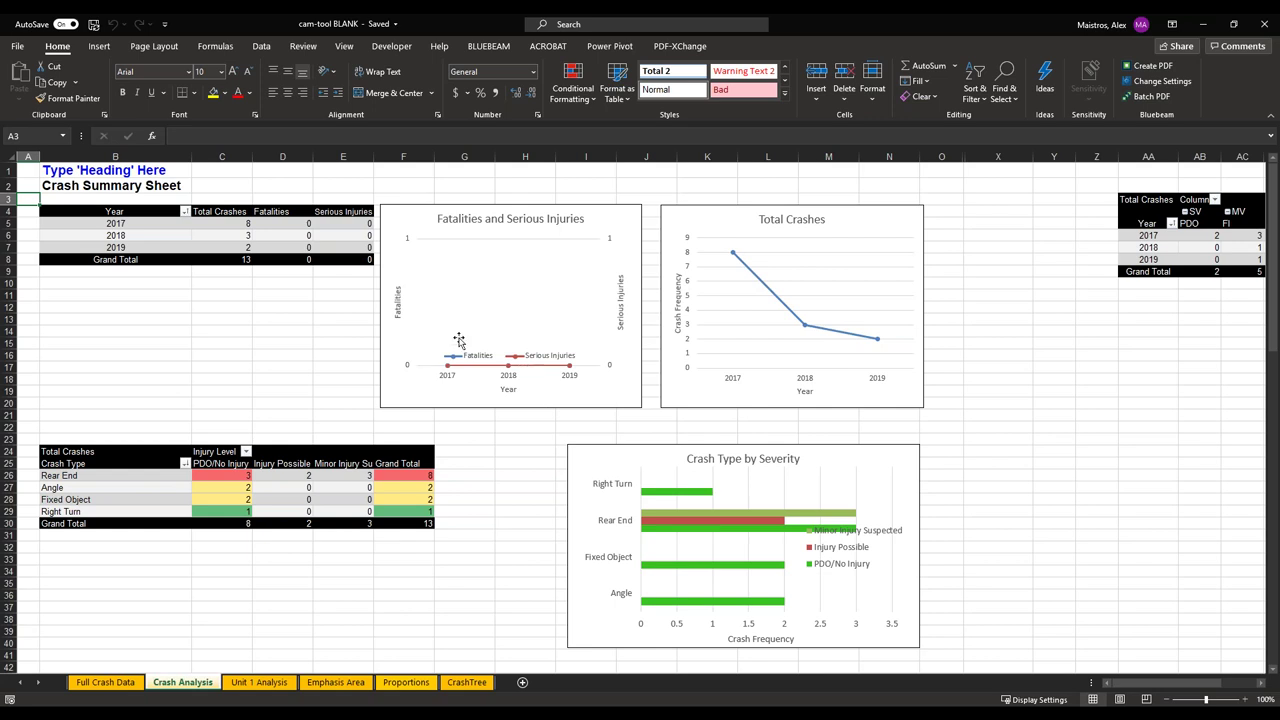
# Step: Examine the summary tables and charts on the Crash Analysis sheet, from yearly crashes down to roadway contour
pyautogui.scroll(-2, 555, 307)
pyautogui.scroll(-10, 555, 307)
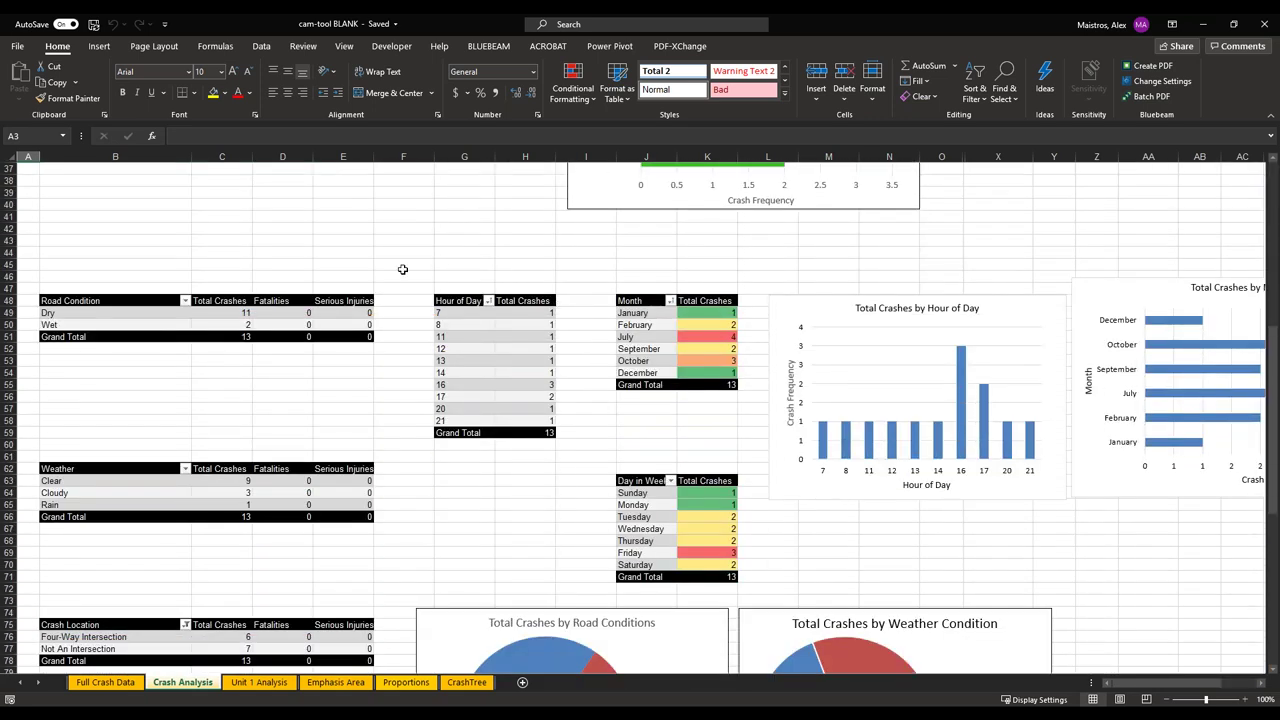
pyautogui.scroll(-3, 456, 267)
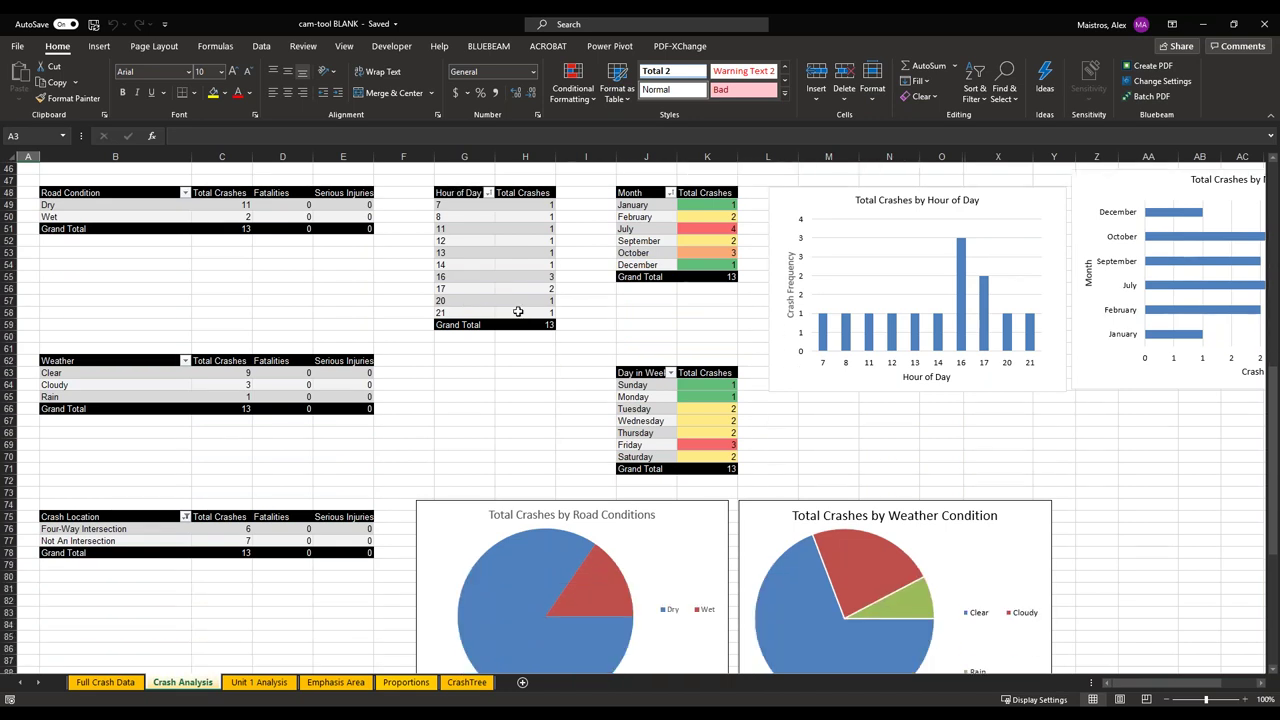
pyautogui.scroll(-4, 506, 314)
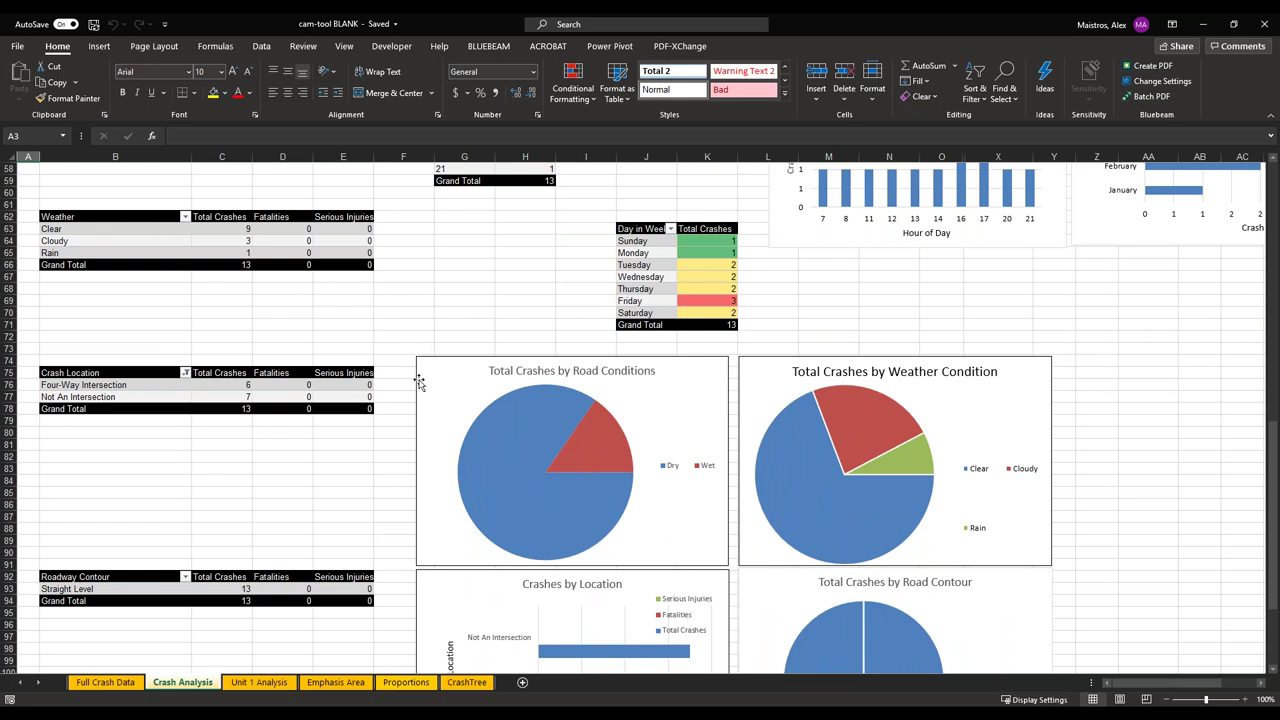
pyautogui.scroll(-6, 419, 383)
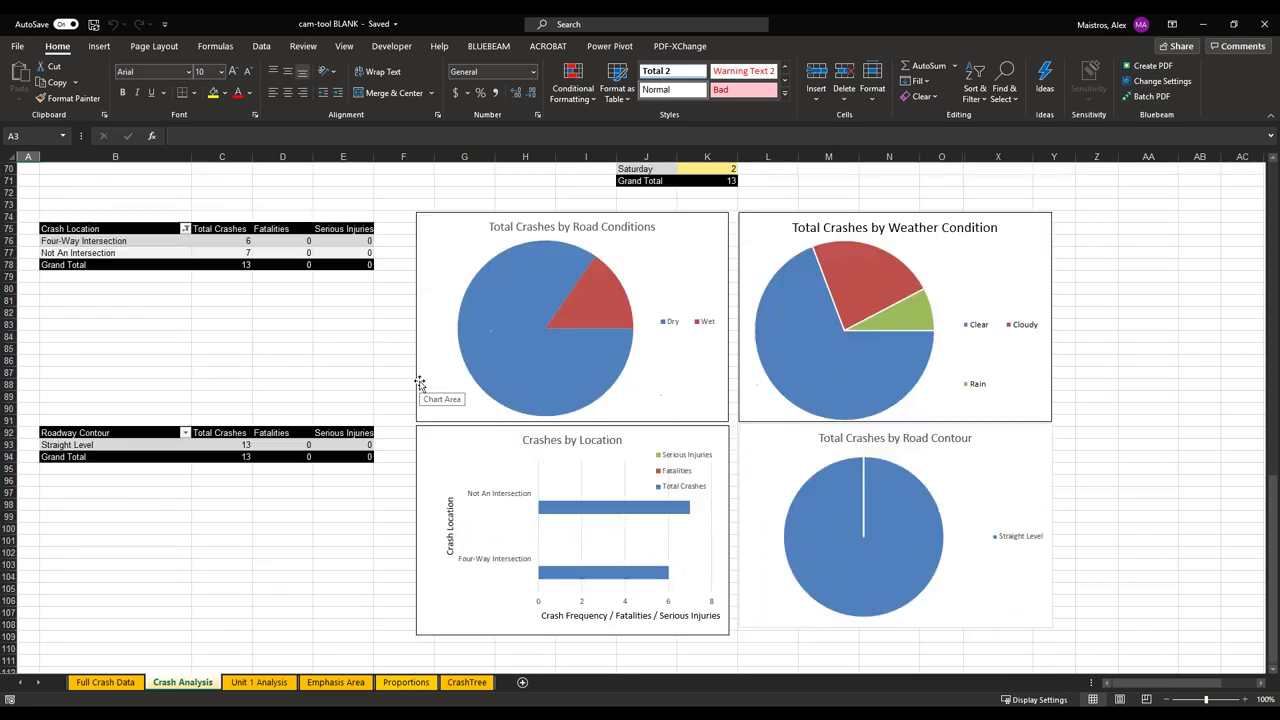
pyautogui.scroll(-3, 418, 378)
pyautogui.scroll(1, 405, 378)
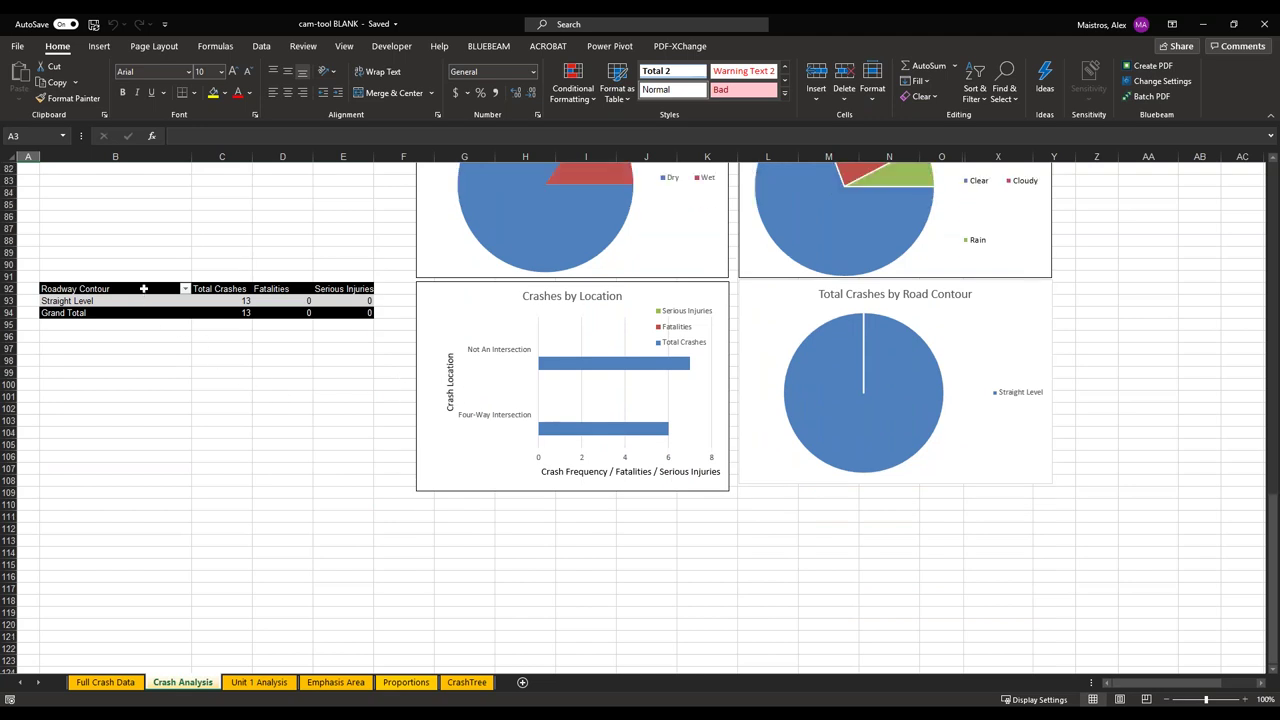
# Step: Copy the Roadway Contour pivot table on the Crash Analysis sheet and paste the duplicate at cell B106
pyautogui.moveTo(141, 289); pyautogui.dragTo(345, 312)
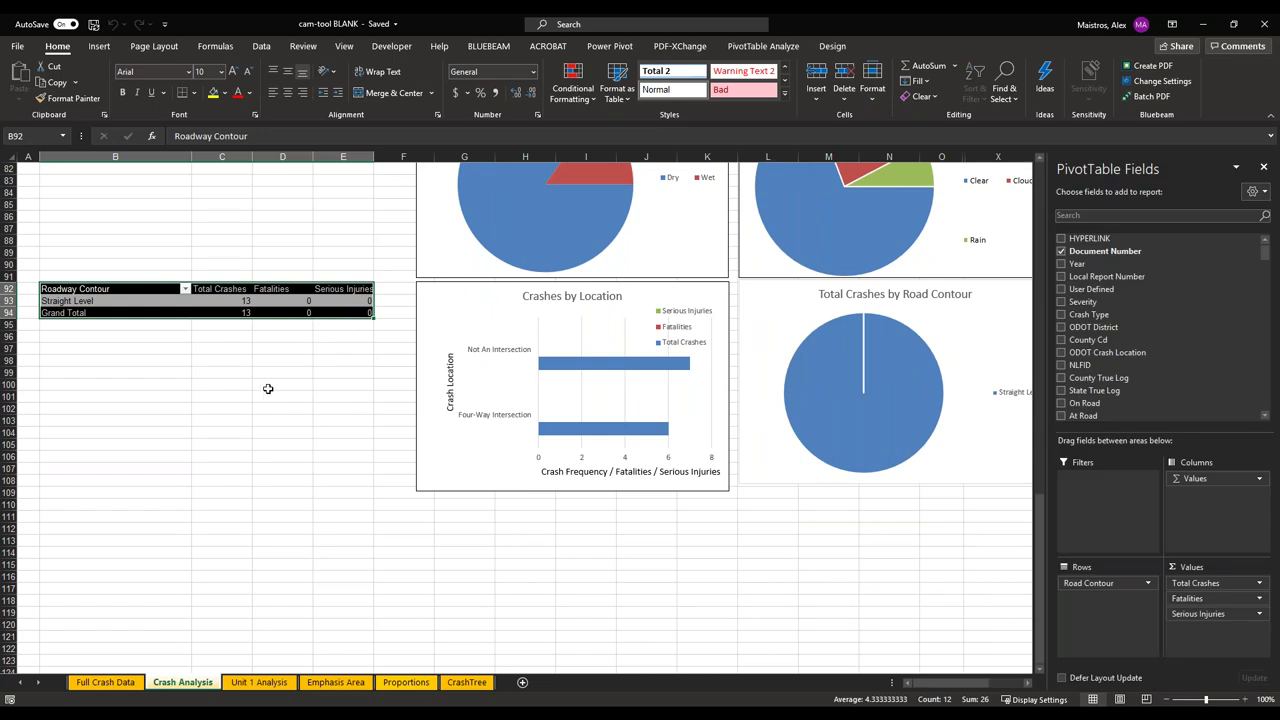
pyautogui.hotkey('ctrl', 'c')
pyautogui.click(142, 455)
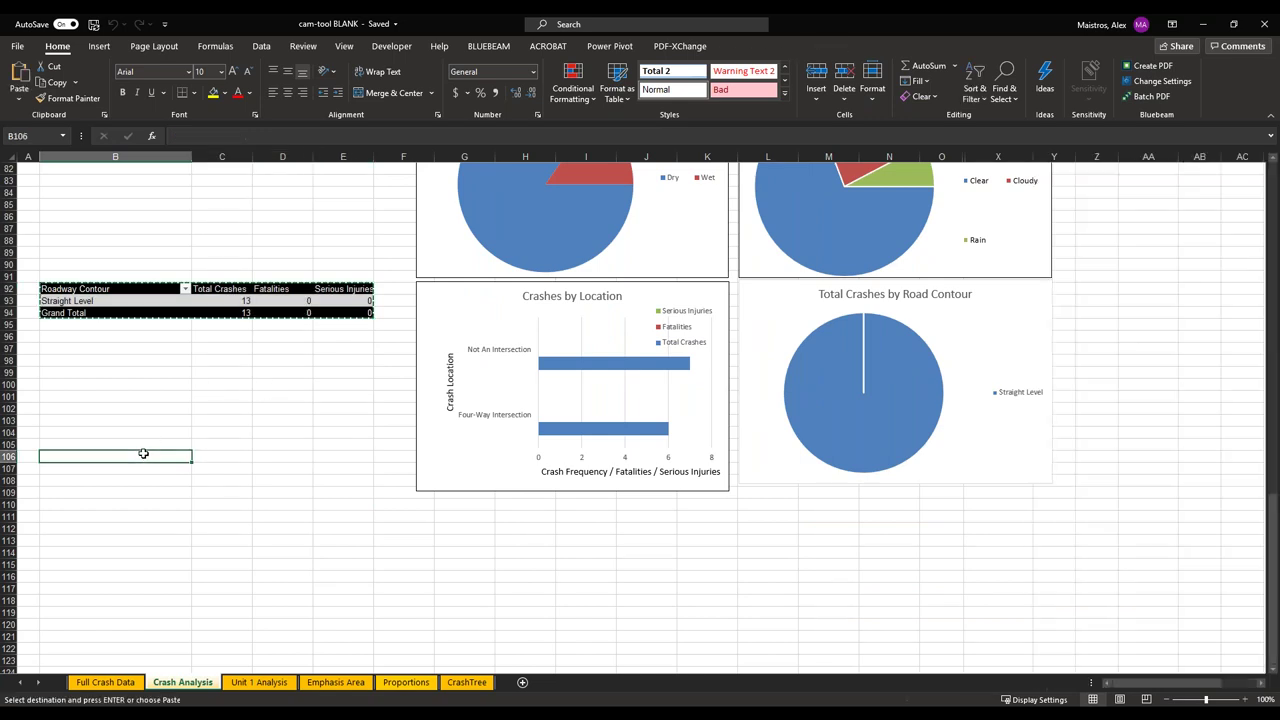
pyautogui.hotkey('ctrl', 'v')
# Step: Replace Road Contour with Maintenance Authority as the row field of the pasted pivot table
pyautogui.click(222, 468)
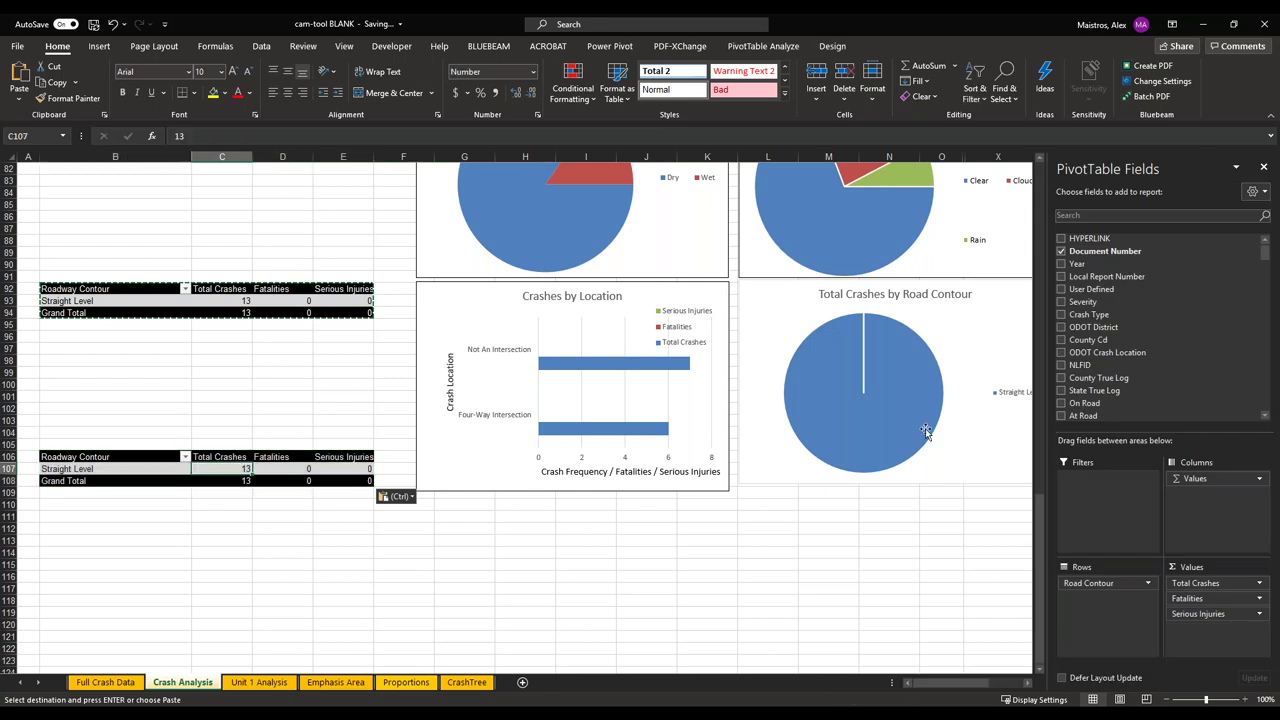
pyautogui.moveTo(1265, 252); pyautogui.dragTo(1271, 284)
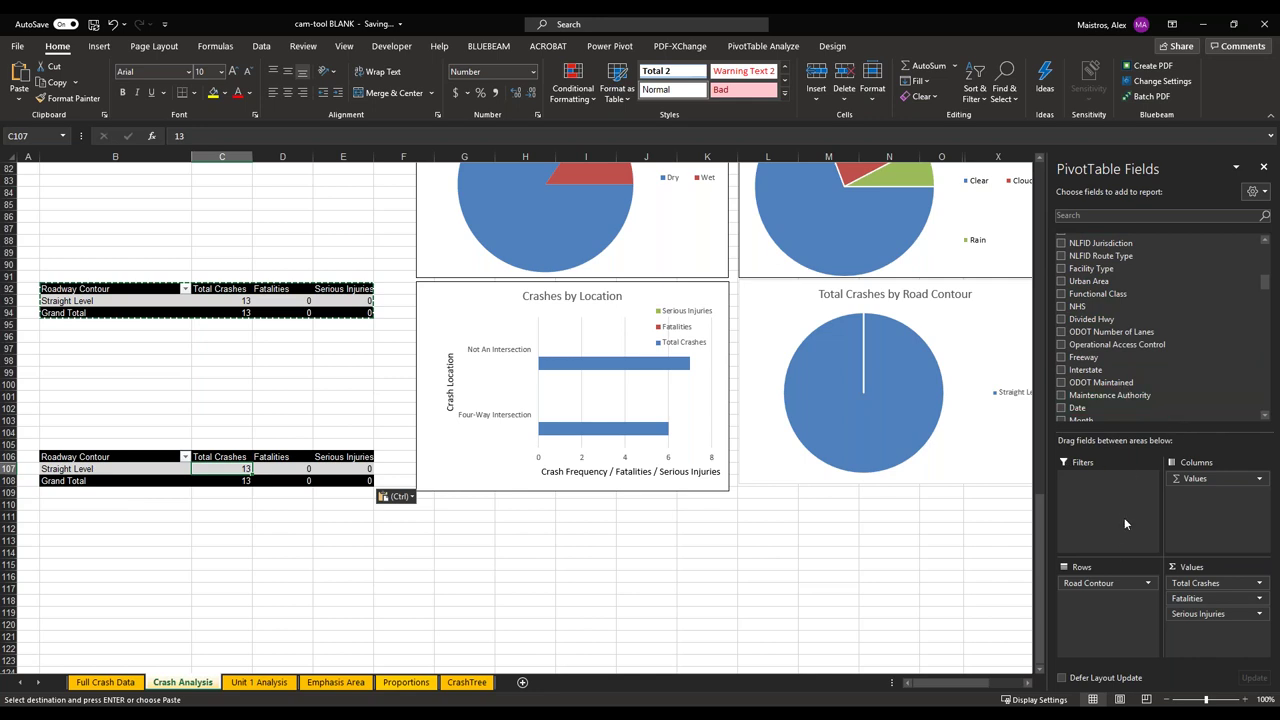
pyautogui.moveTo(1110, 578)
pyautogui.mouseDown()
pyautogui.moveTo(1150, 405)
pyautogui.moveTo(1140, 390)
pyautogui.moveTo(1105, 548)
pyautogui.moveTo(1118, 598)
pyautogui.mouseUp()
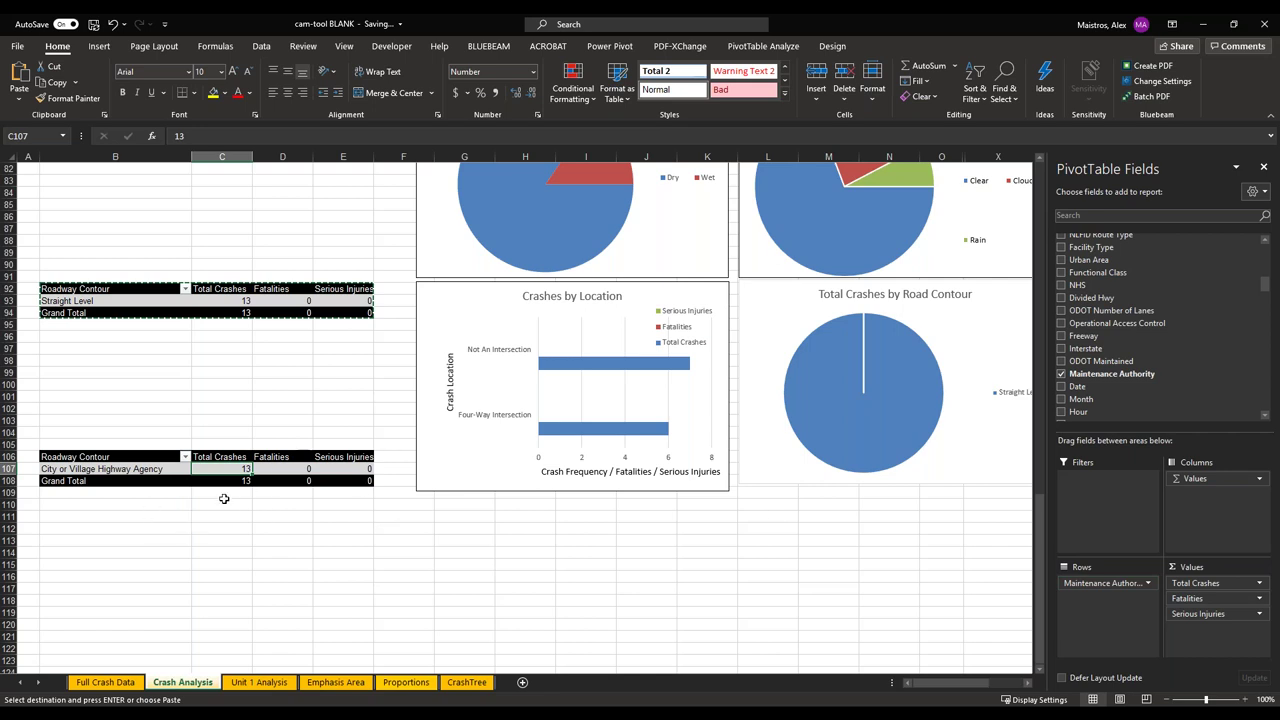
# Step: Review the Crash Analysis summaries back up to the yearly totals, then view the CrashTree and Proportions sheets
pyautogui.scroll(3, 327, 463)
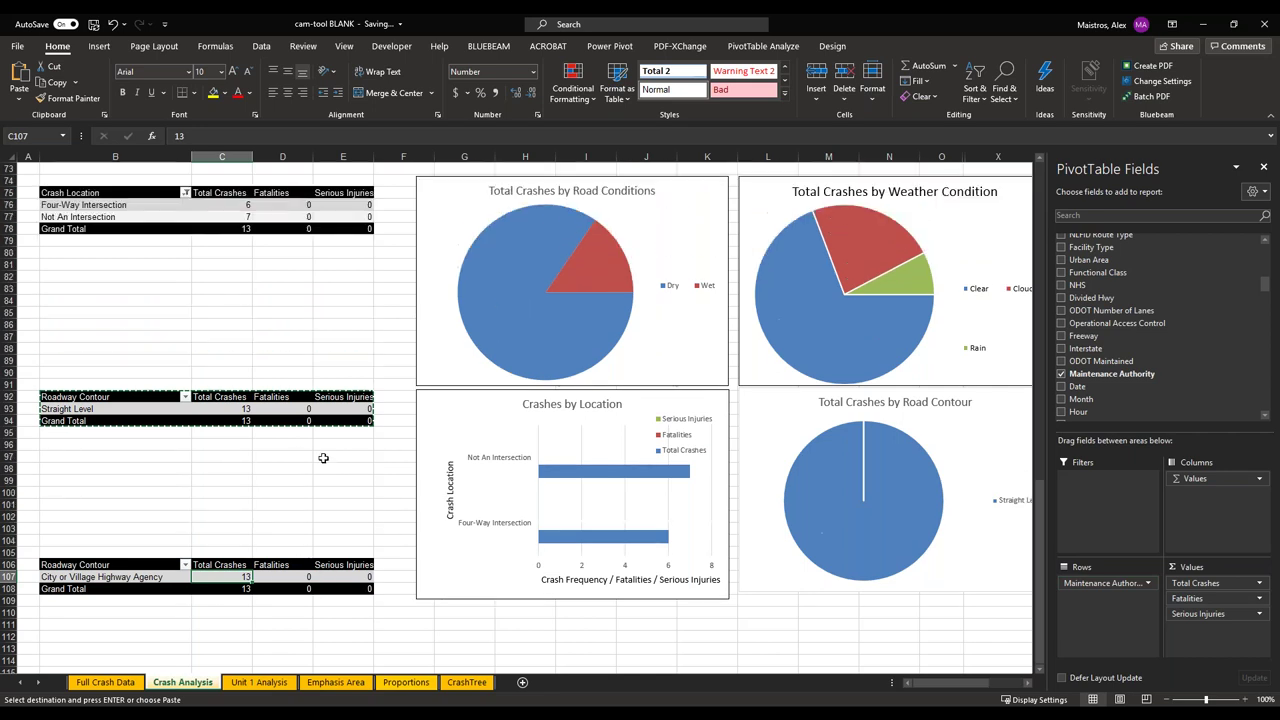
pyautogui.scroll(4, 393, 458)
pyautogui.scroll(4, 393, 458)
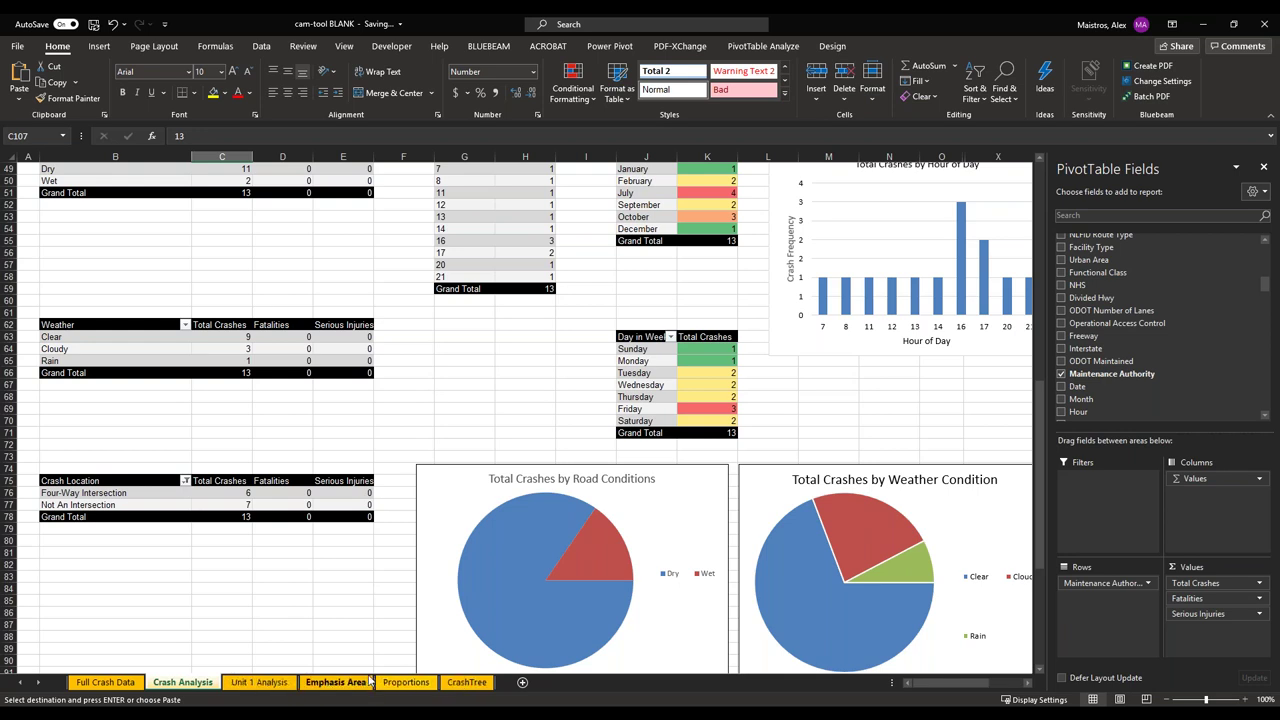
pyautogui.scroll(12, 342, 567)
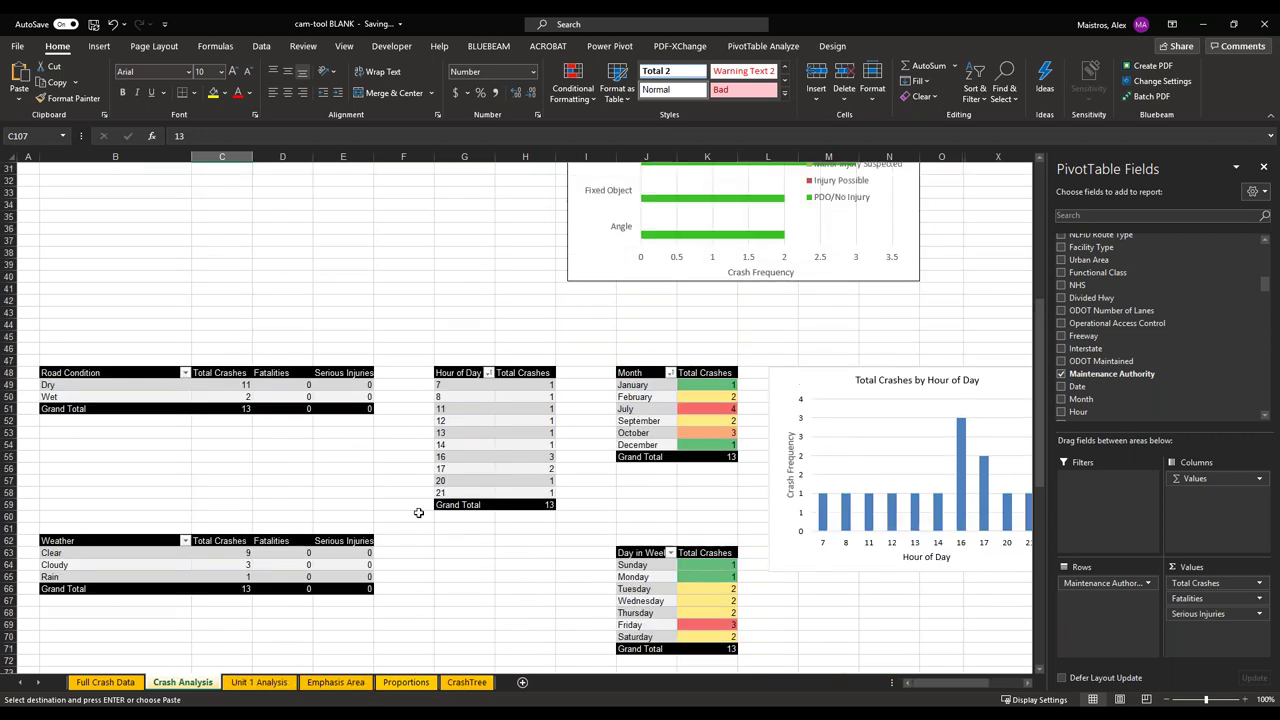
pyautogui.scroll(4, 425, 428)
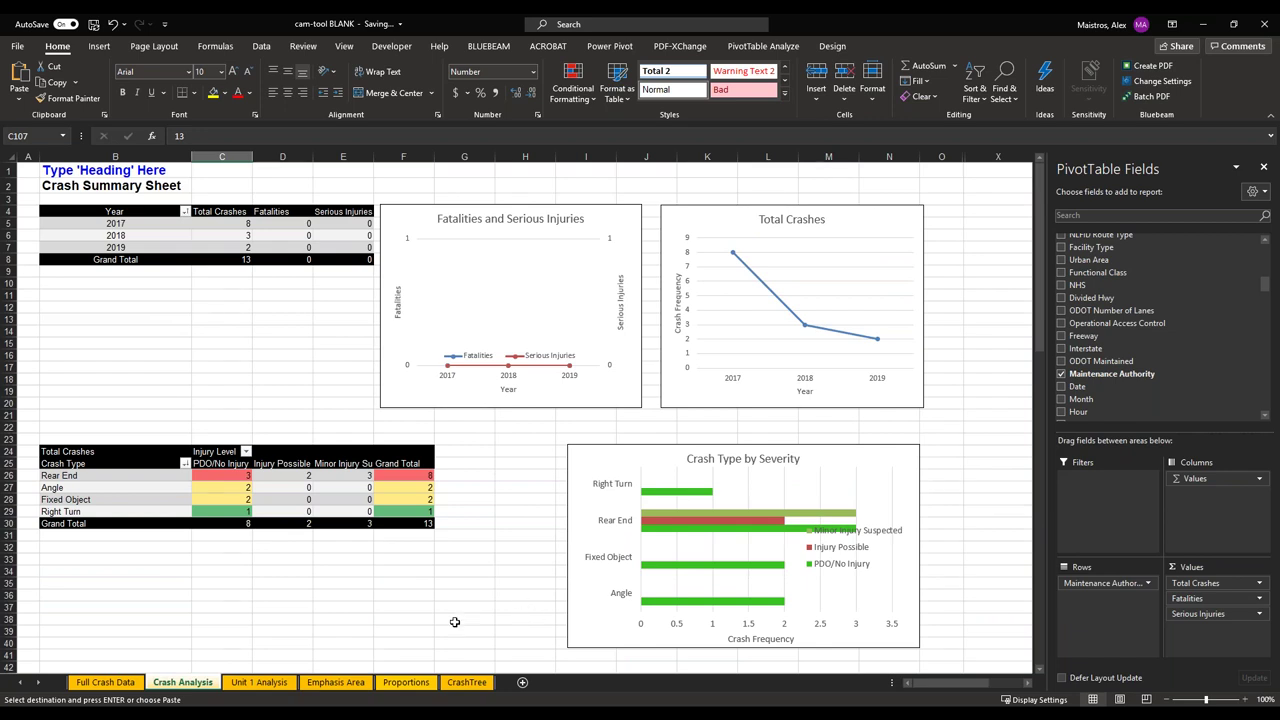
pyautogui.click(468, 682)
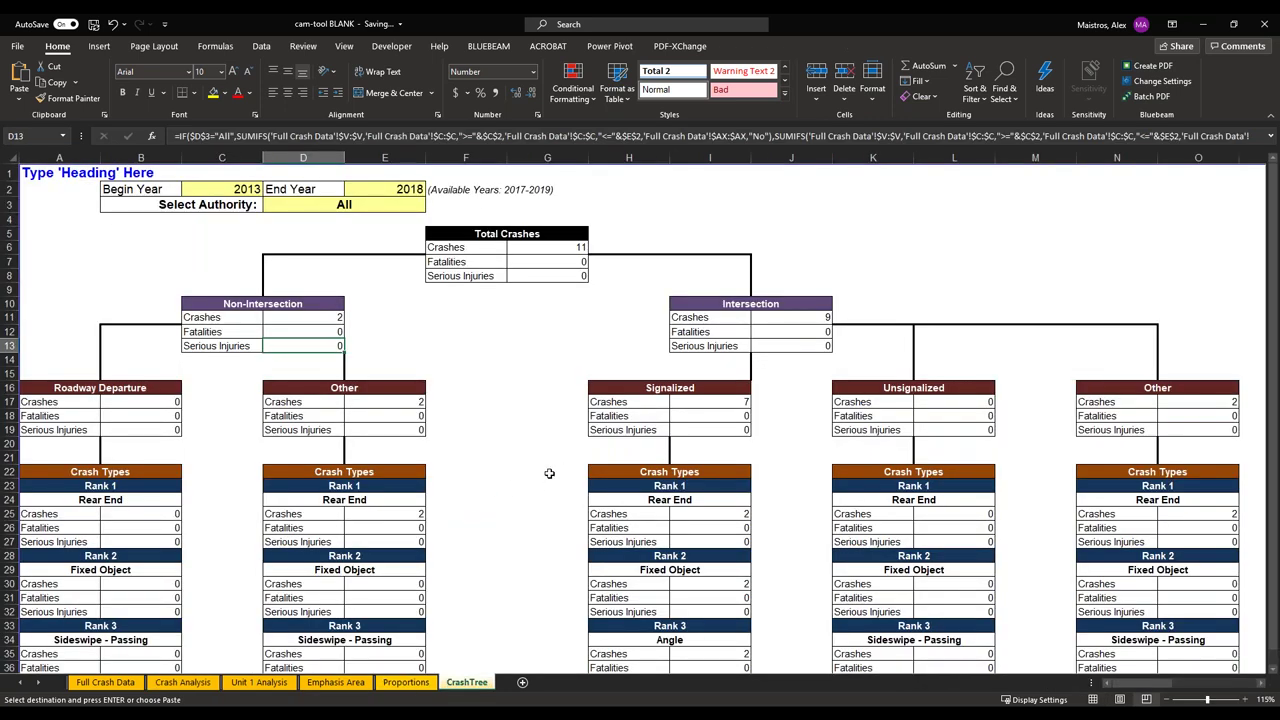
pyautogui.click(405, 682)
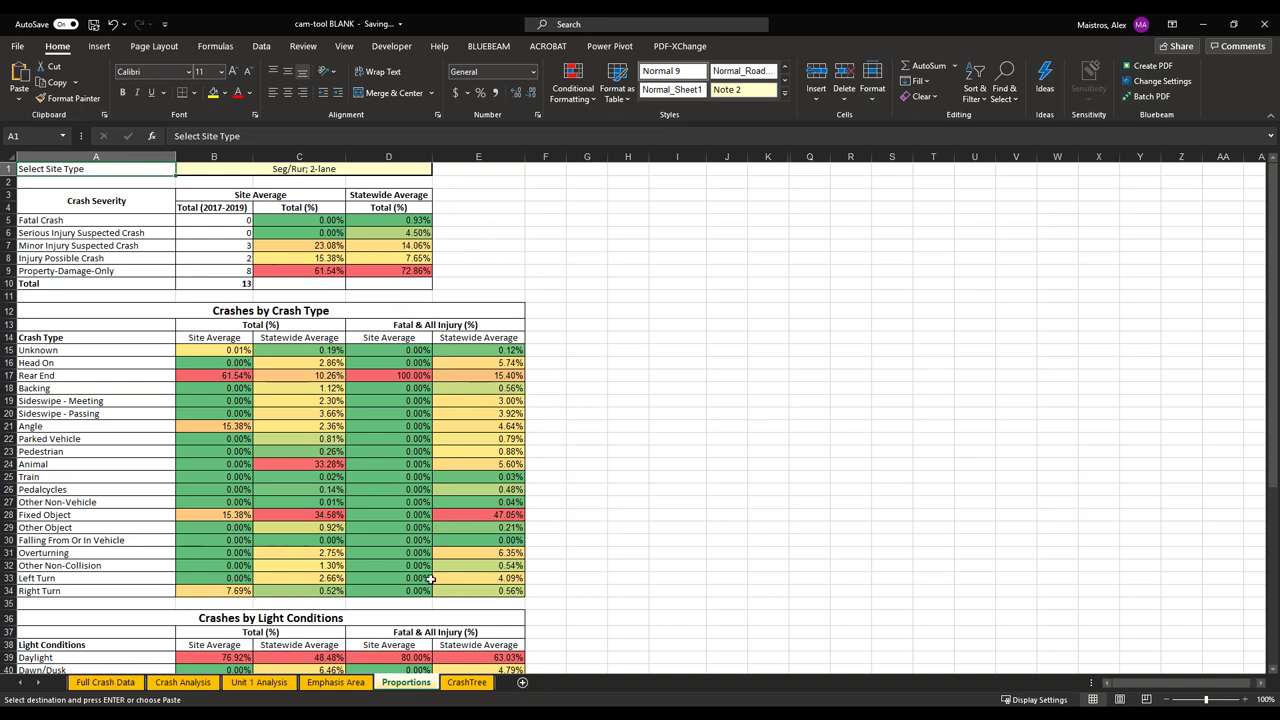
# Step: Reopen the CAM Tool toolbar from the Full Crash Data sheet, view its collision diagram options and close it
pyautogui.click(105, 682)
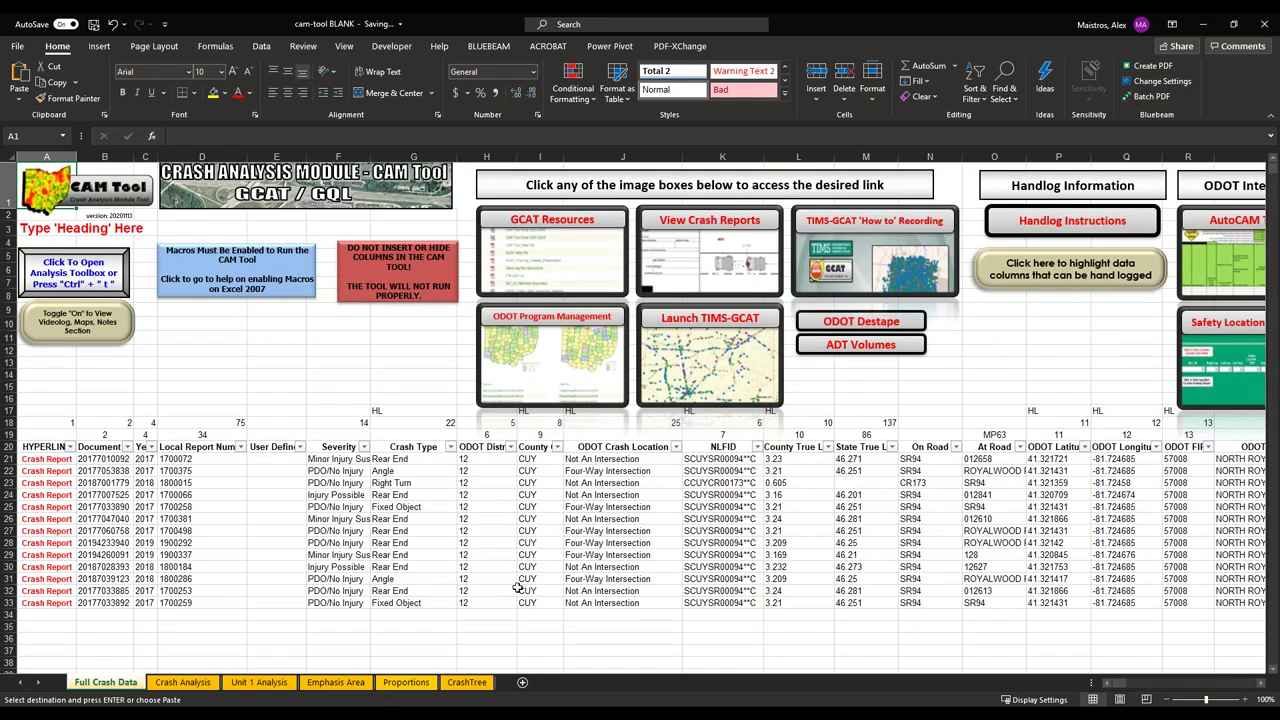
pyautogui.click(101, 283)
pyautogui.moveTo(217, 153); pyautogui.dragTo(609, 151)
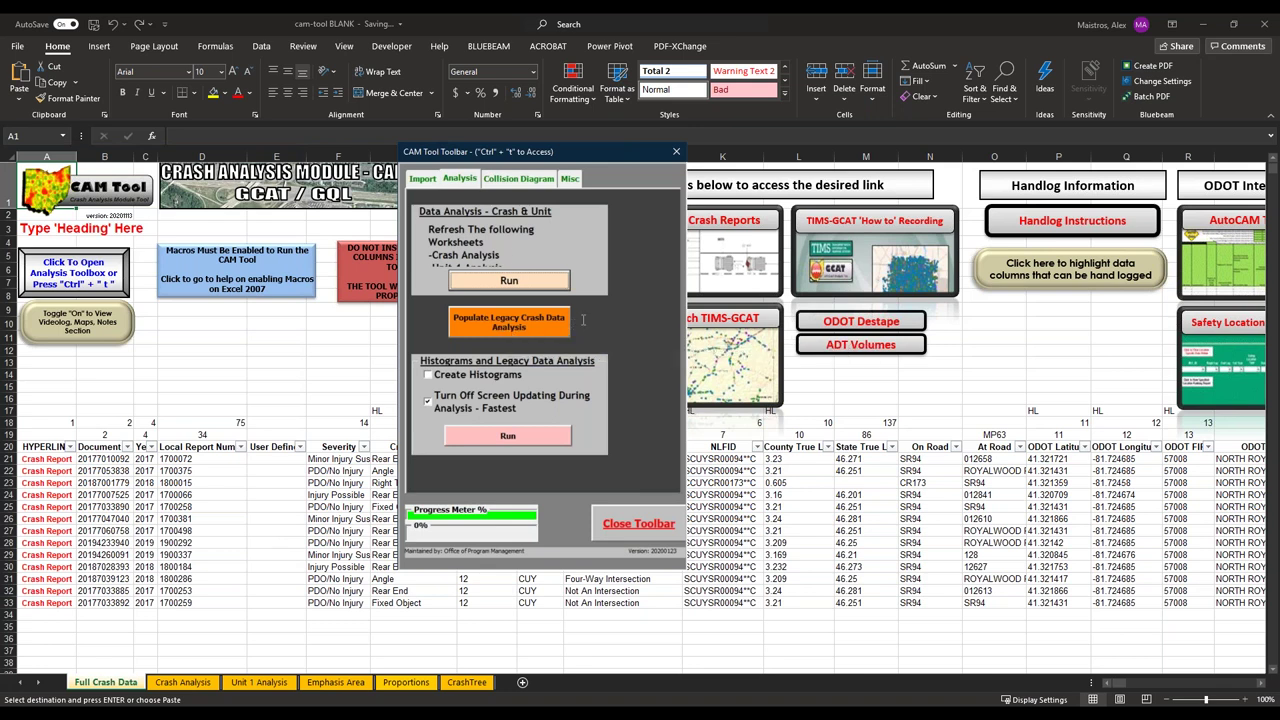
pyautogui.click(538, 180)
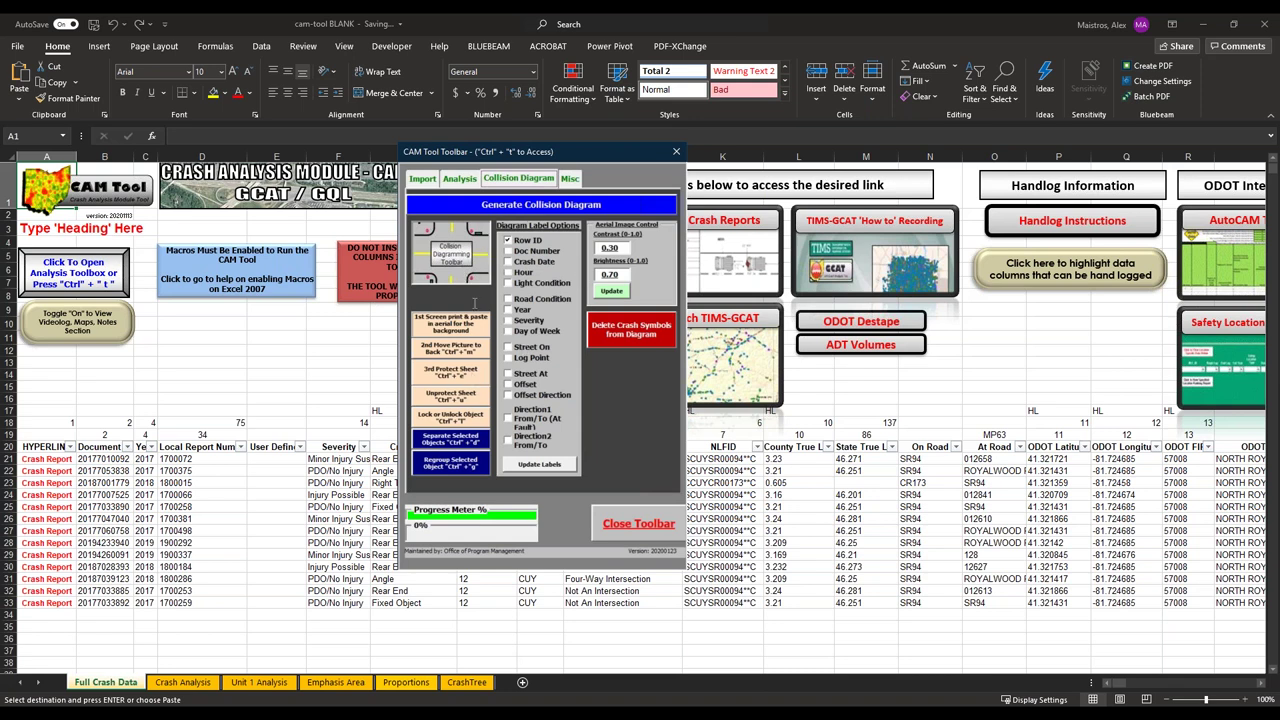
pyautogui.click(632, 530)
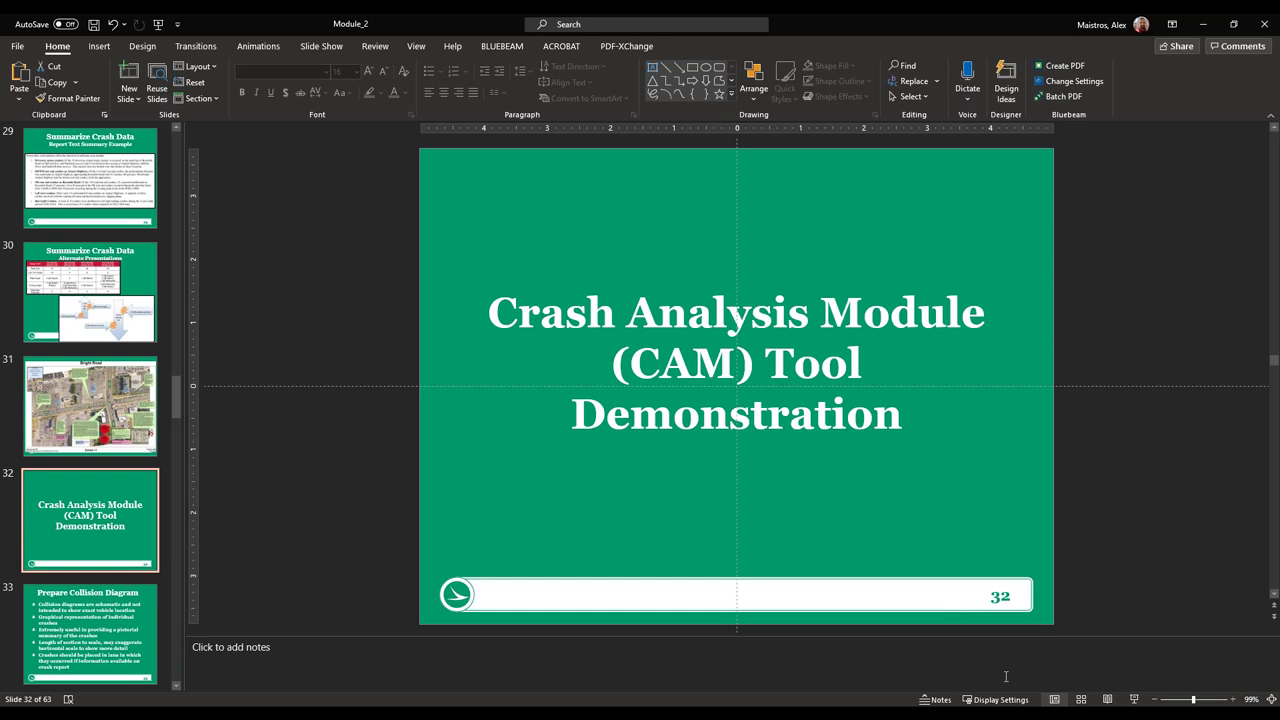
# Step: In the Module_2 PowerPoint presentation, start the slide show at slide 32 and advance to the Prepare Collision Diagram slide
pyautogui.click(1134, 698)
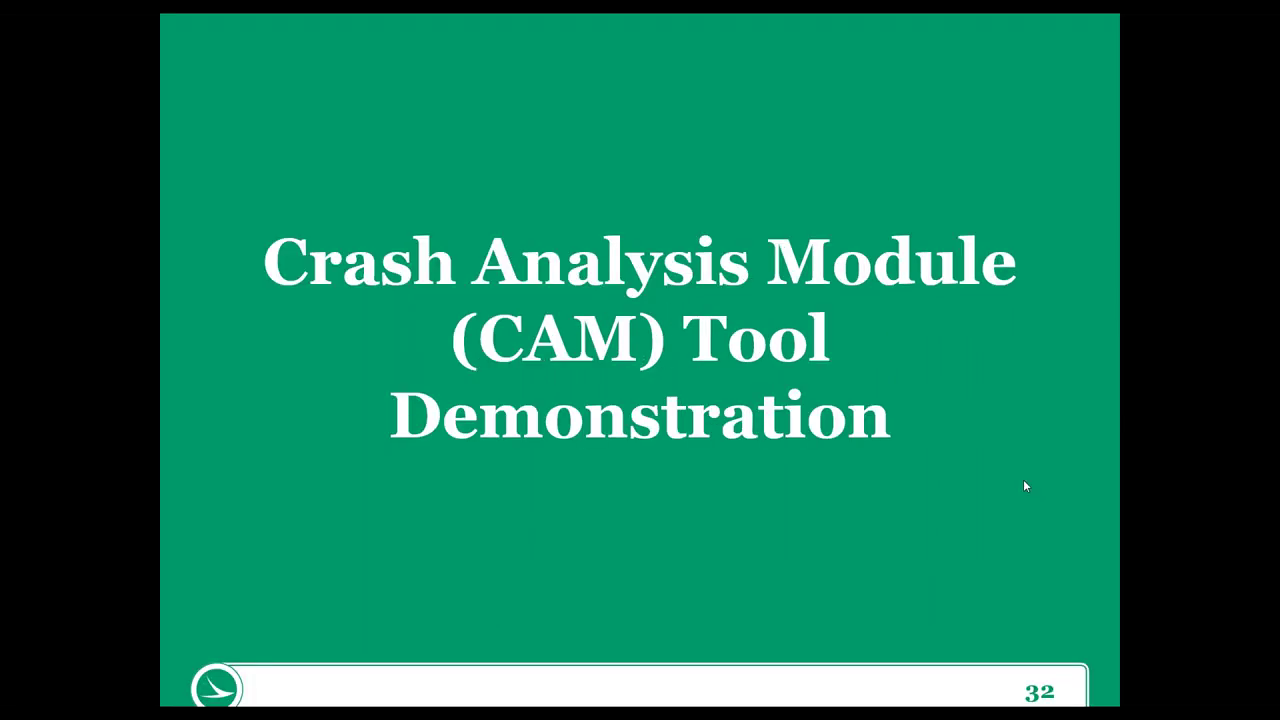
pyautogui.click(1023, 480)
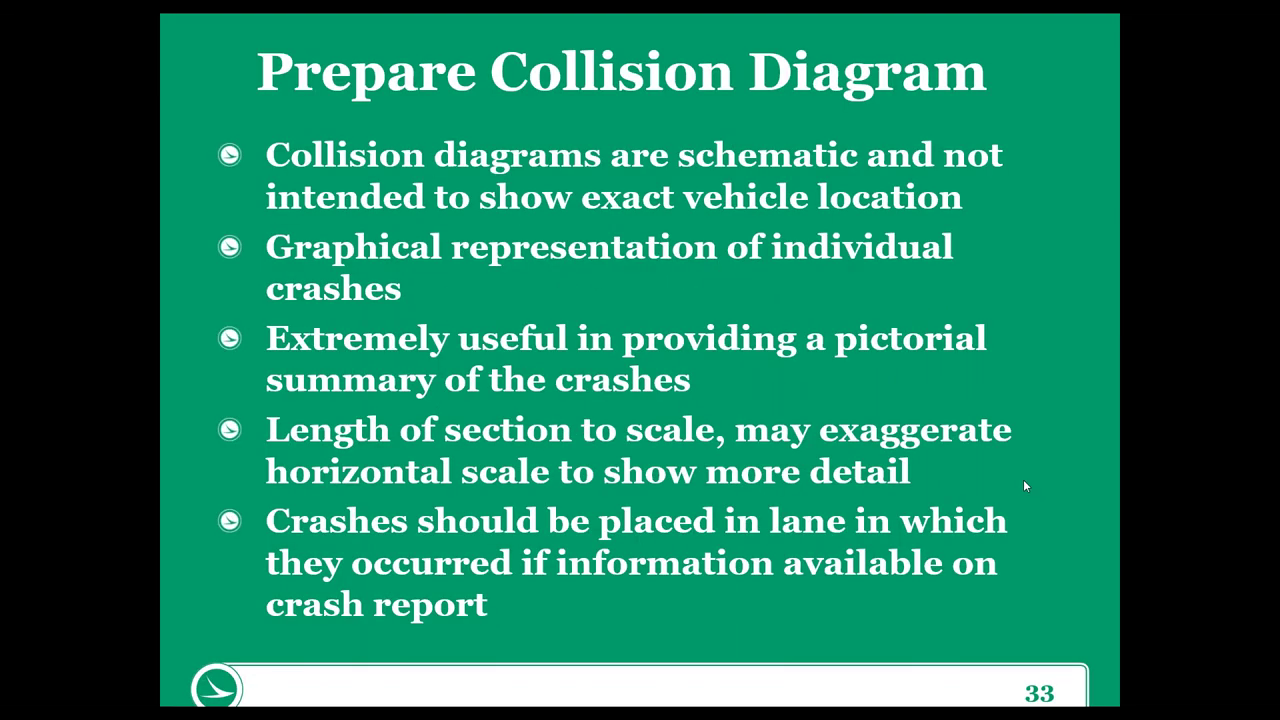